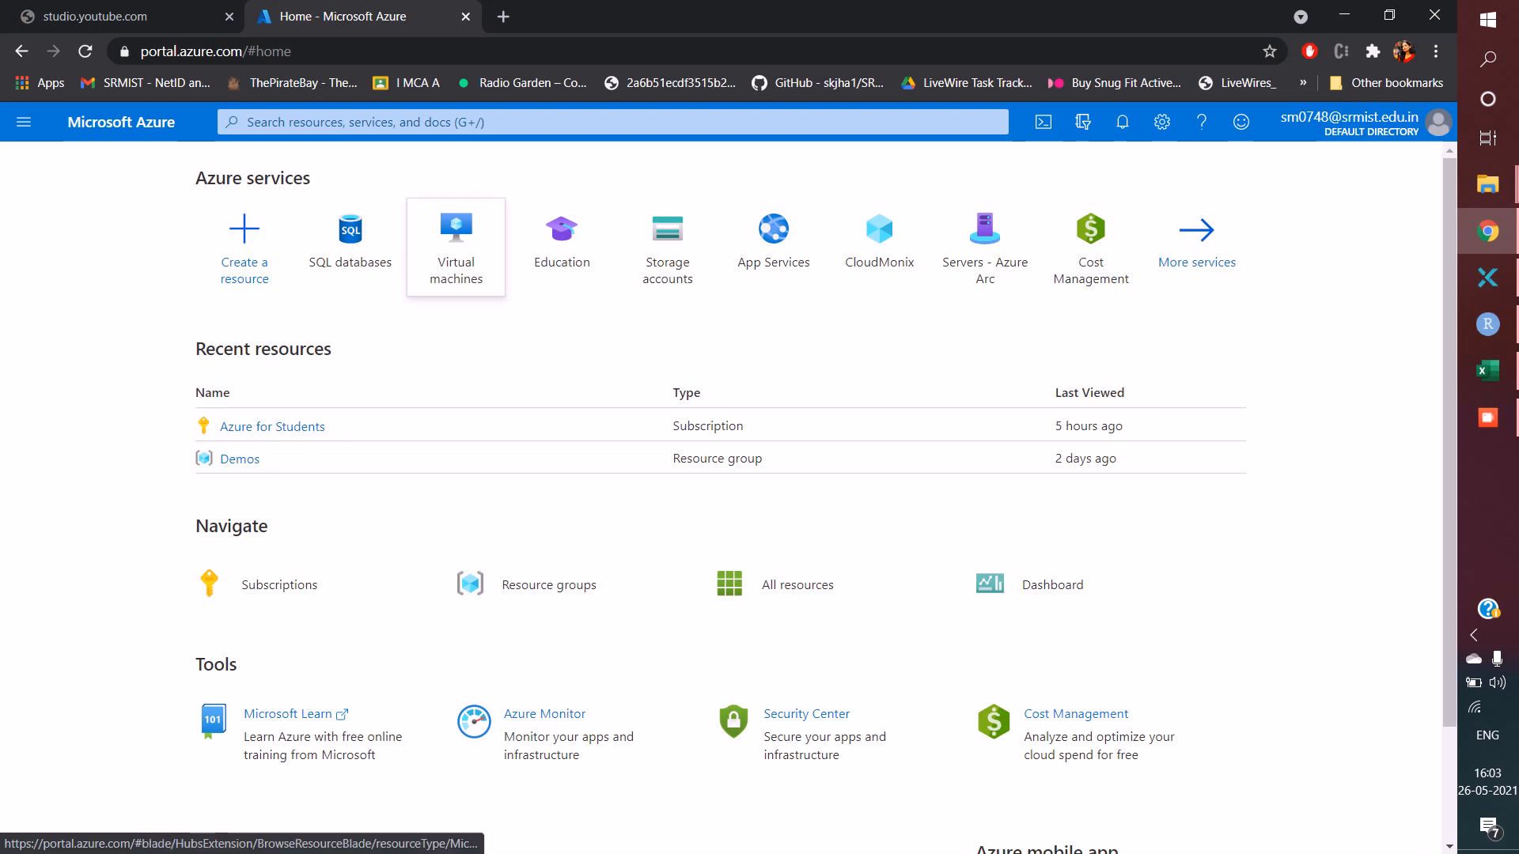
left_click(456, 238)
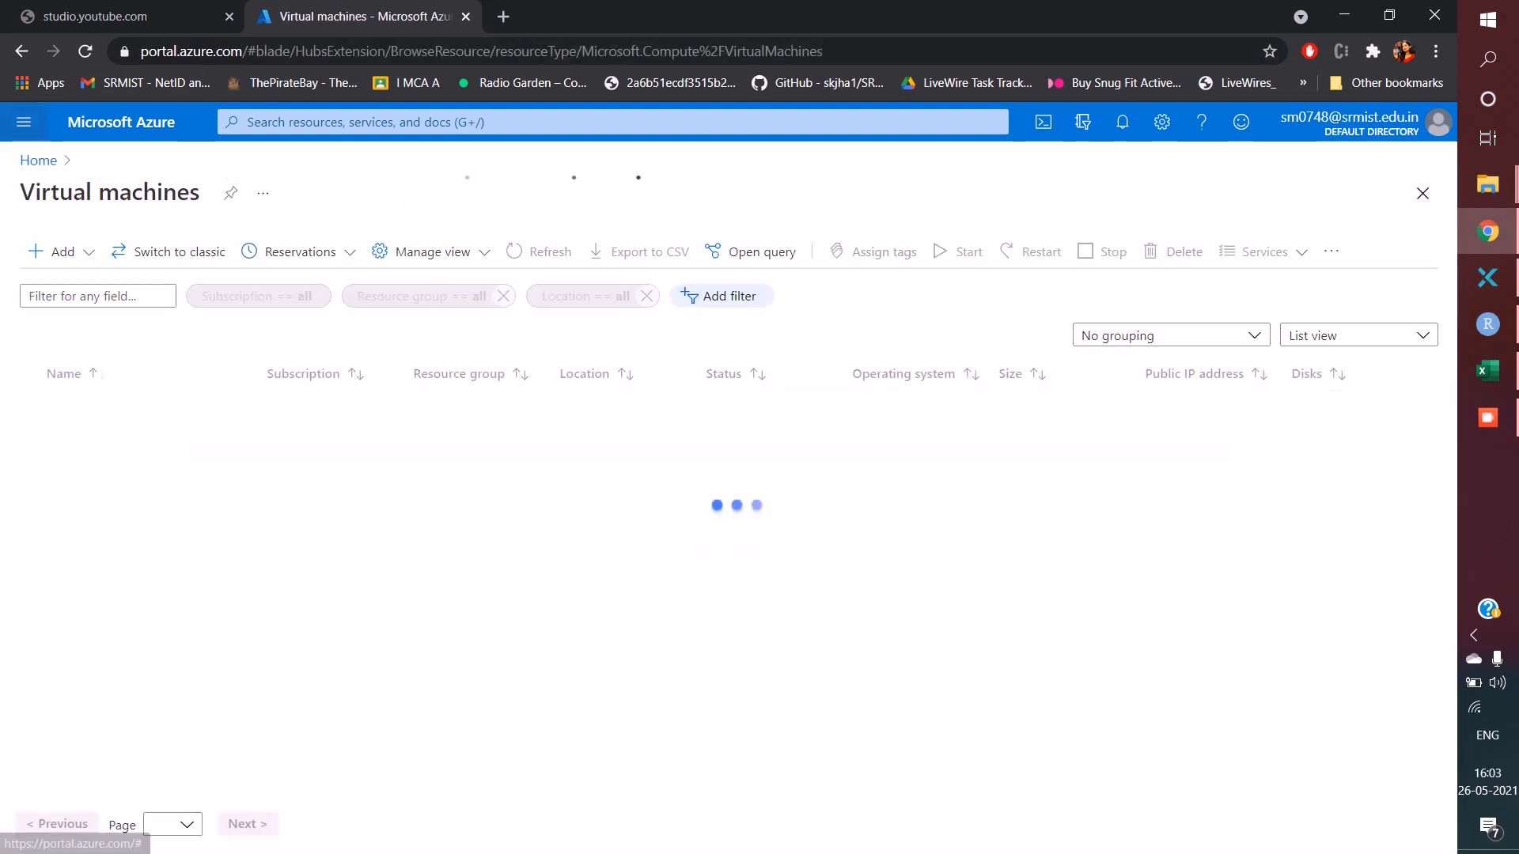
left_click(24, 122)
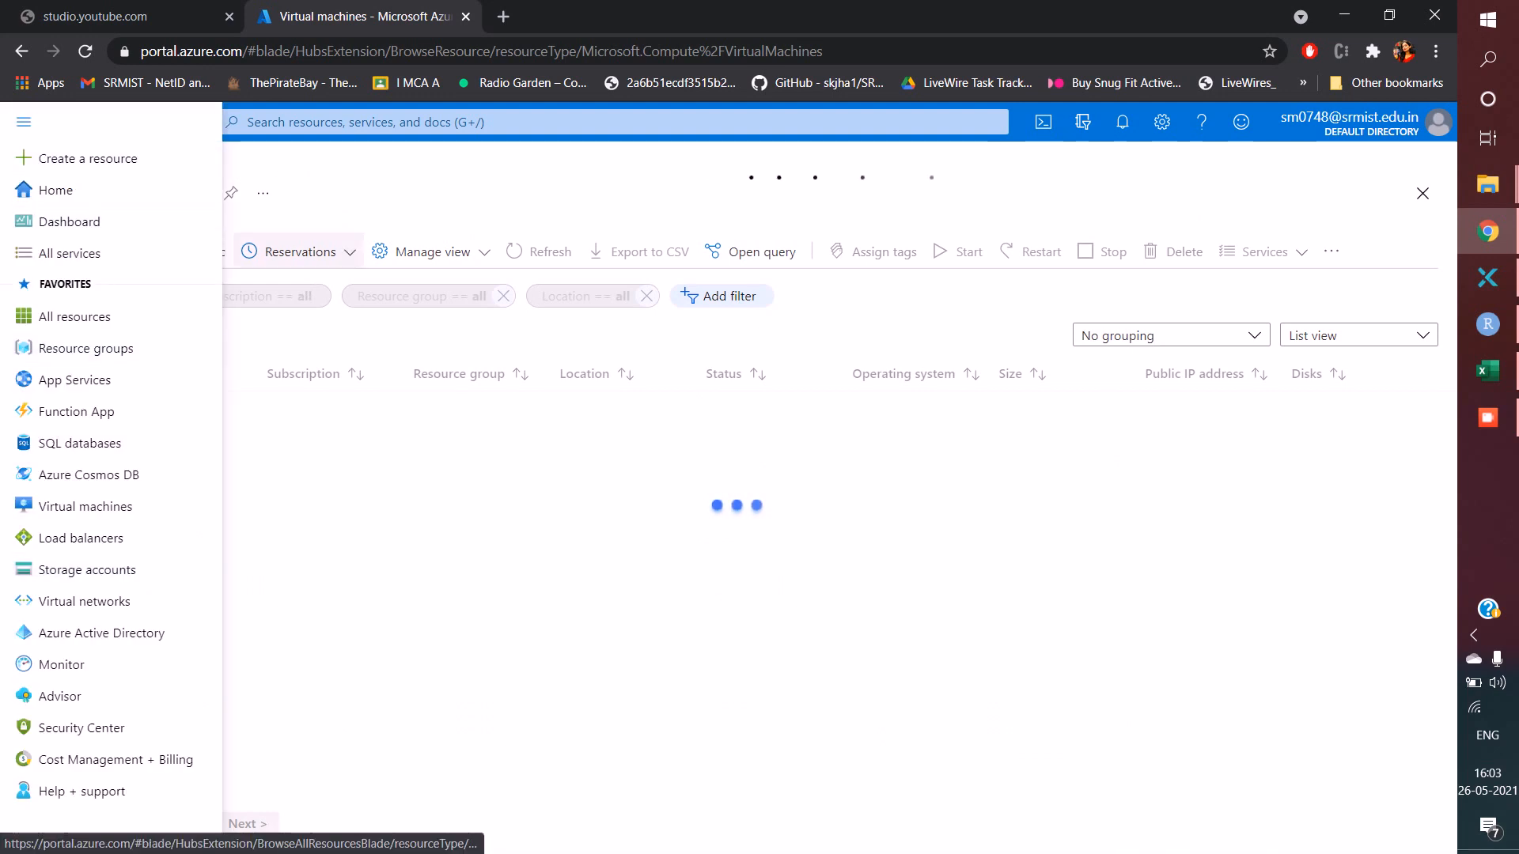
left_click(317, 213)
left_click(121, 123)
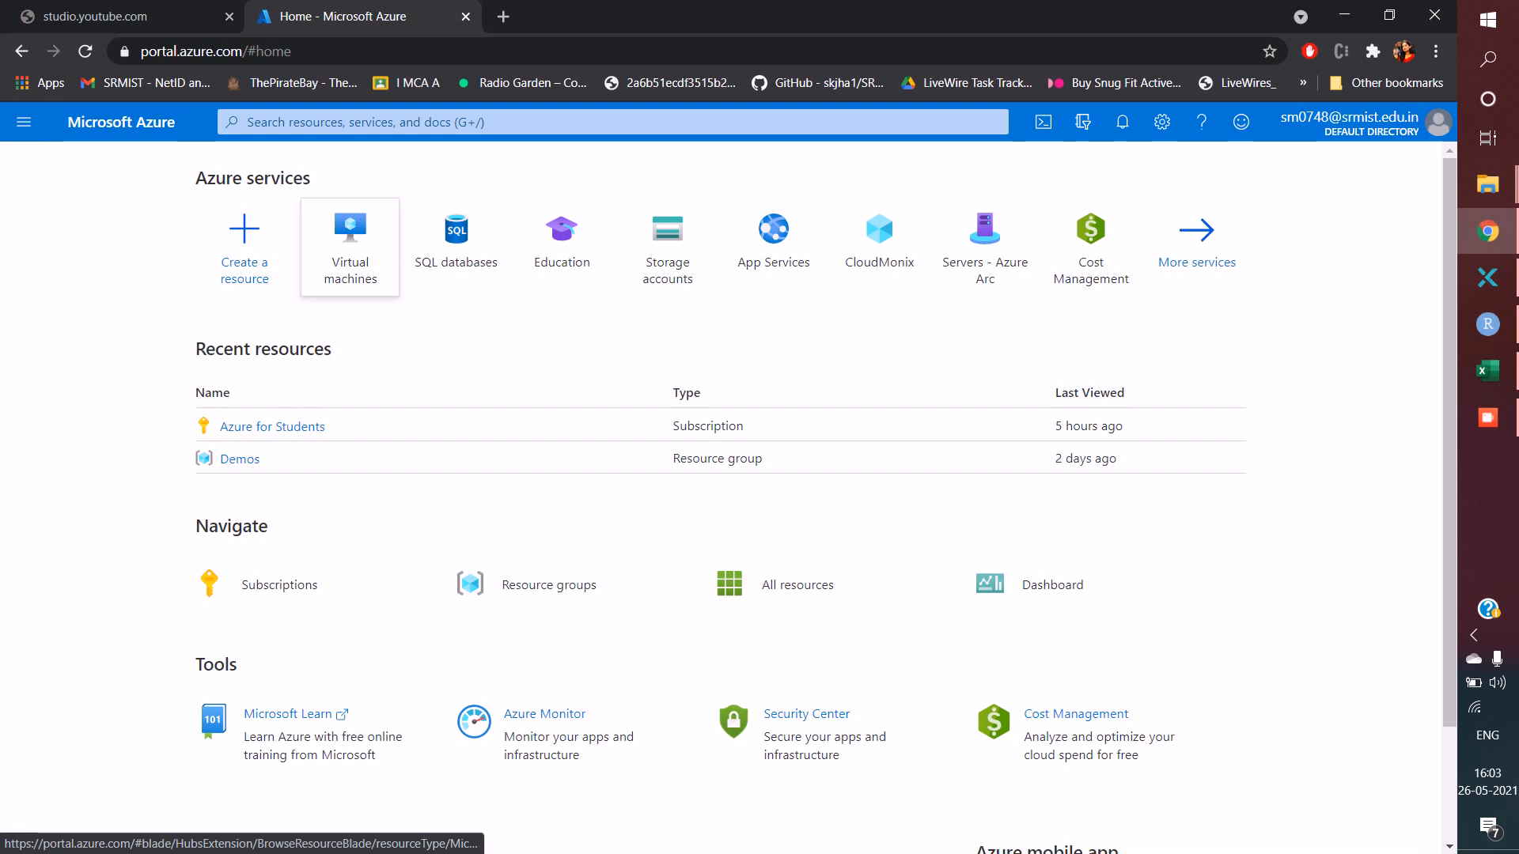
- Open the virtual machines service and start creating a new virtual machine
left_click(350, 237)
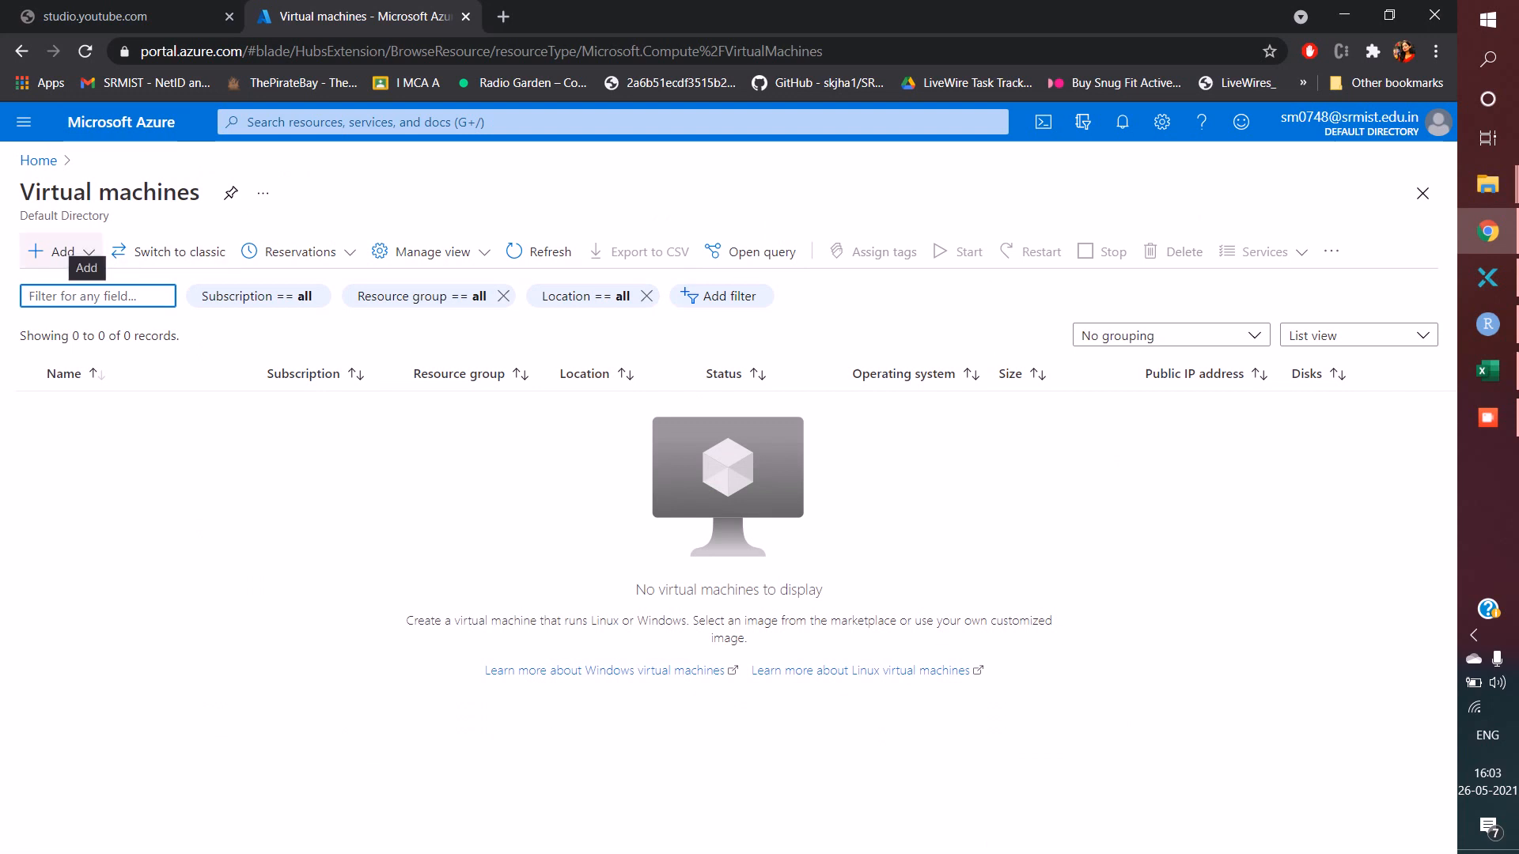
left_click(59, 251)
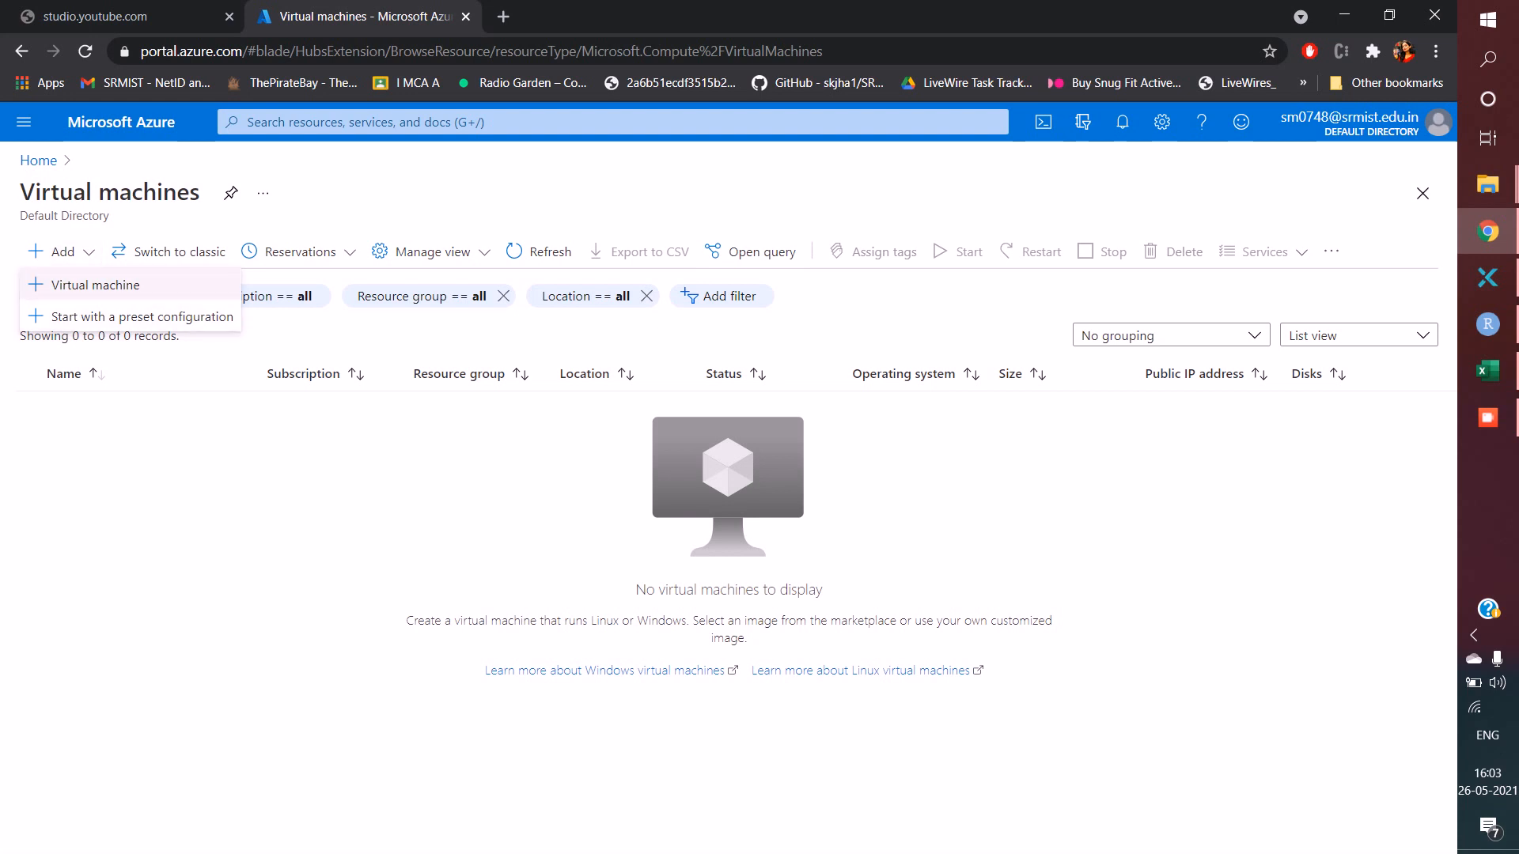
left_click(90, 284)
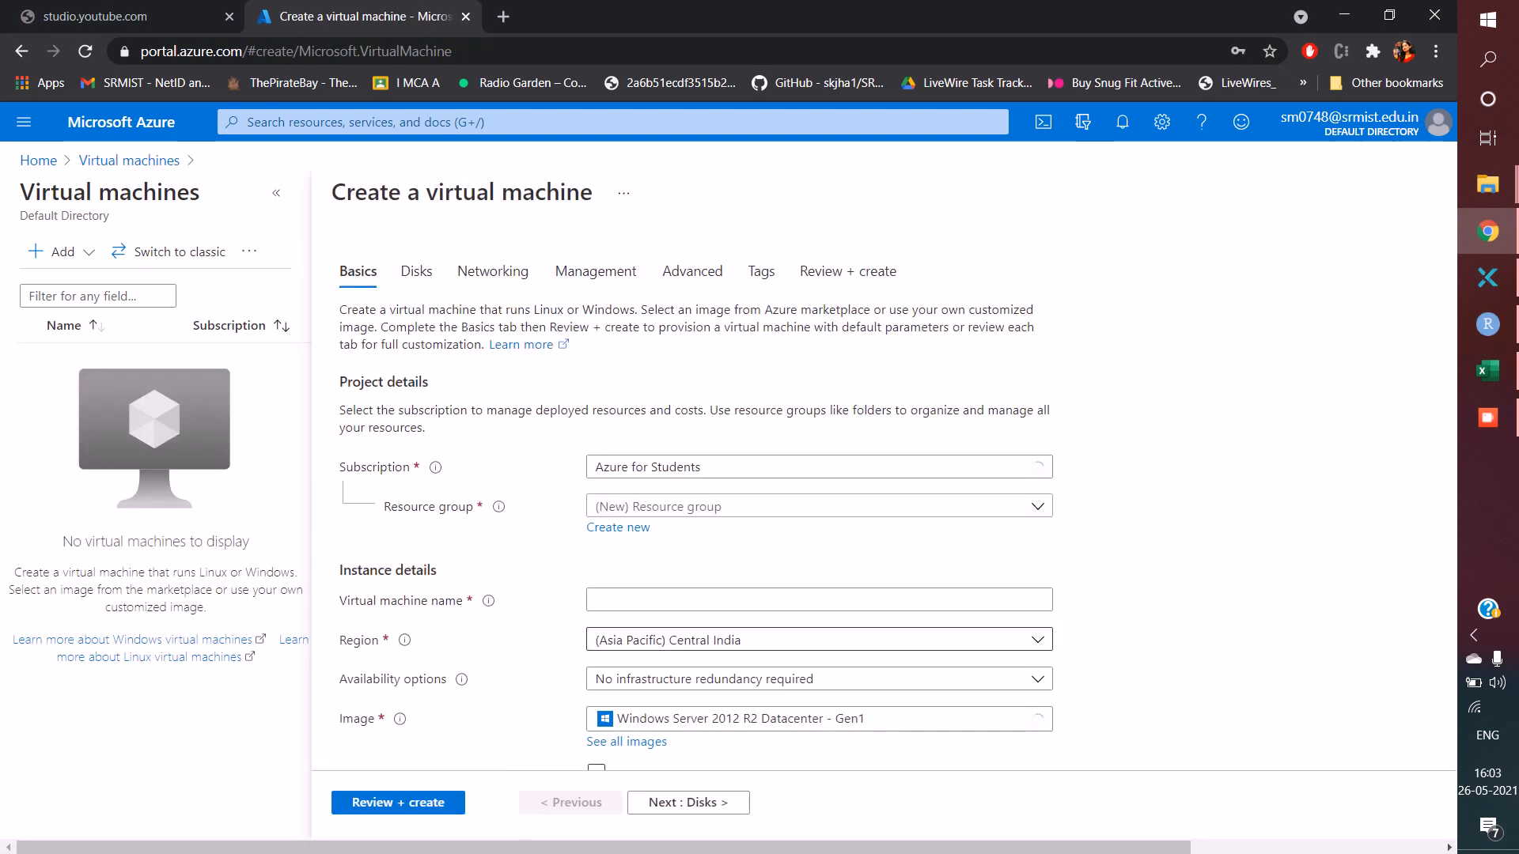
- Select the Azure for Students subscription and the existing Demos resource group for the virtual machine
scroll(819, 546, "down", 1)
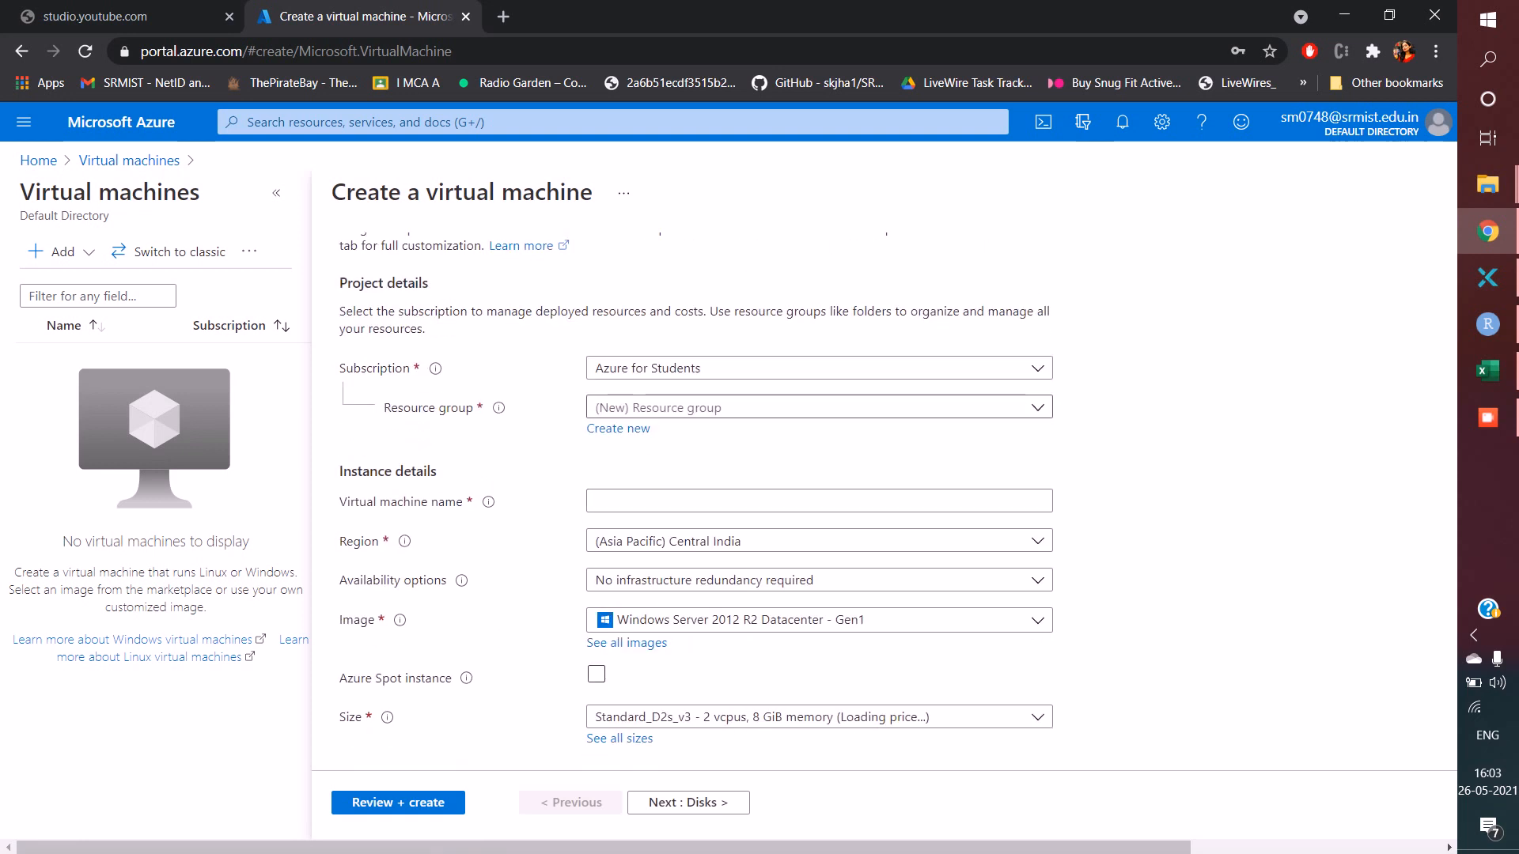
left_click(819, 369)
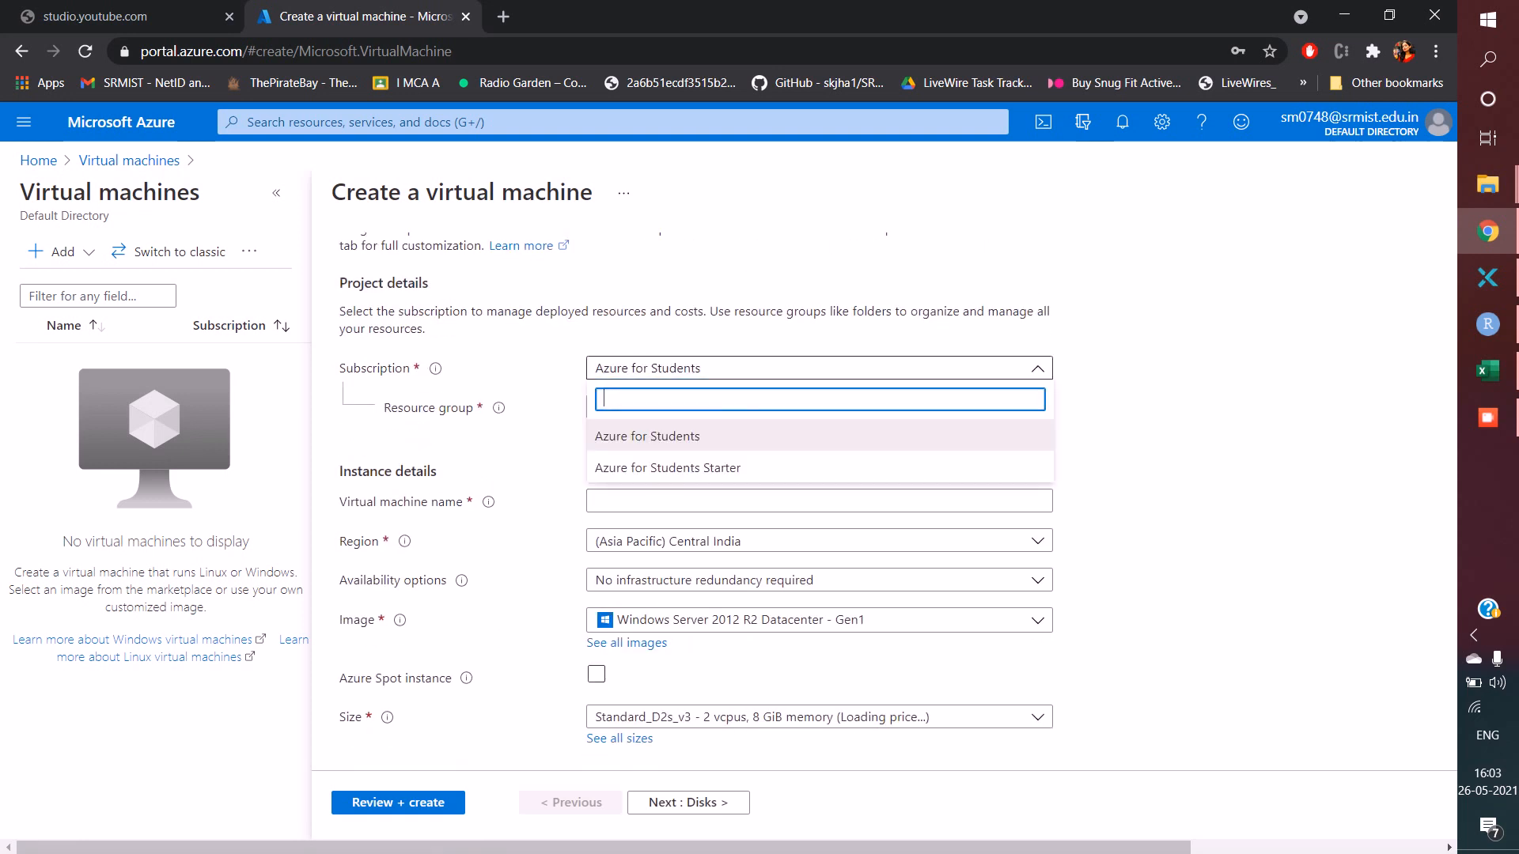
left_click(819, 436)
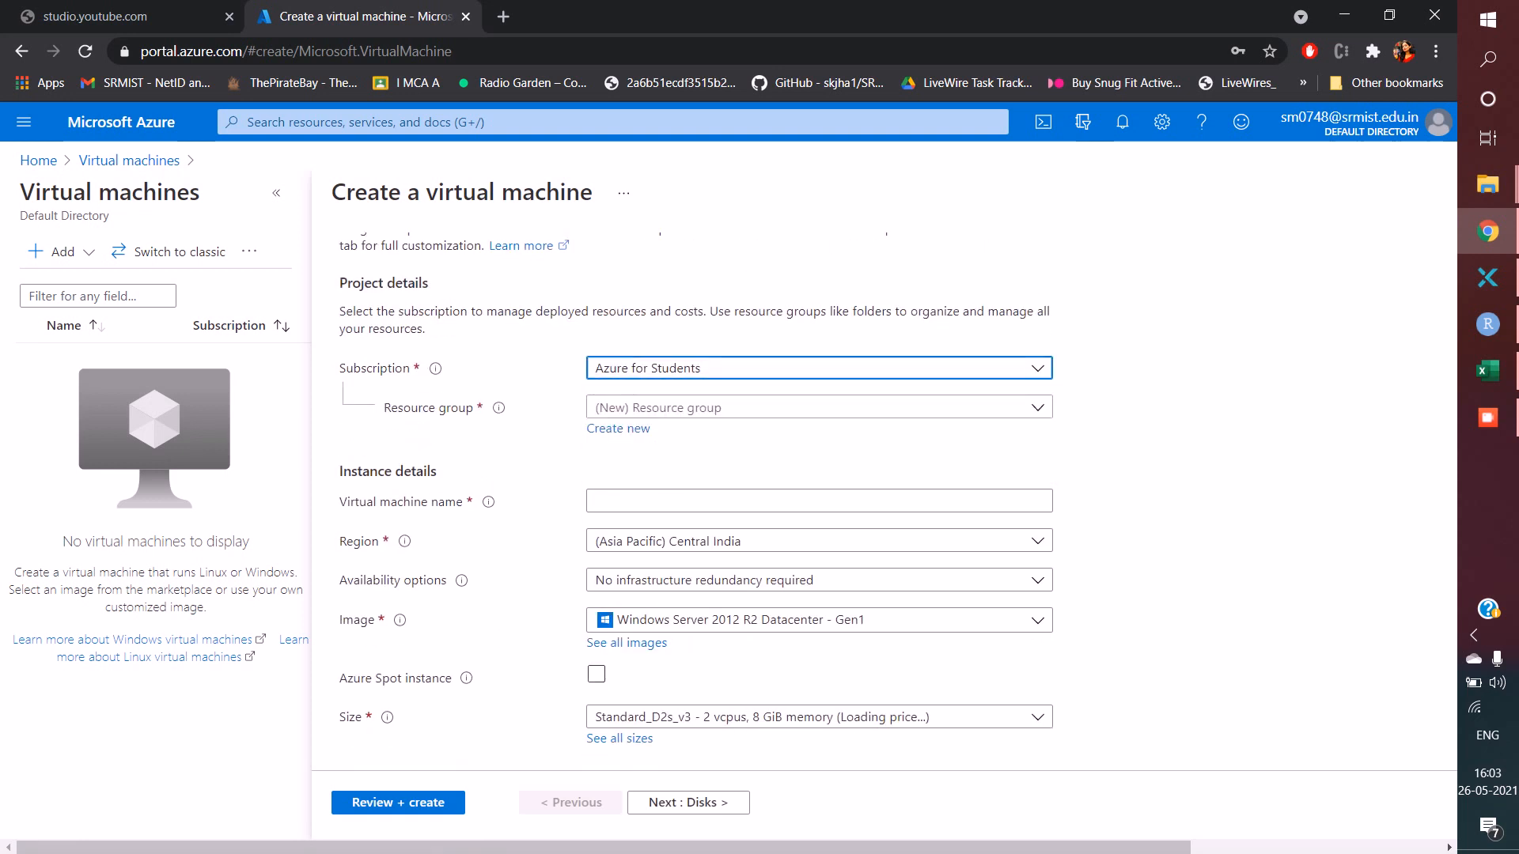
scroll(819, 501, "down", 2)
scroll(819, 501, "up", 2)
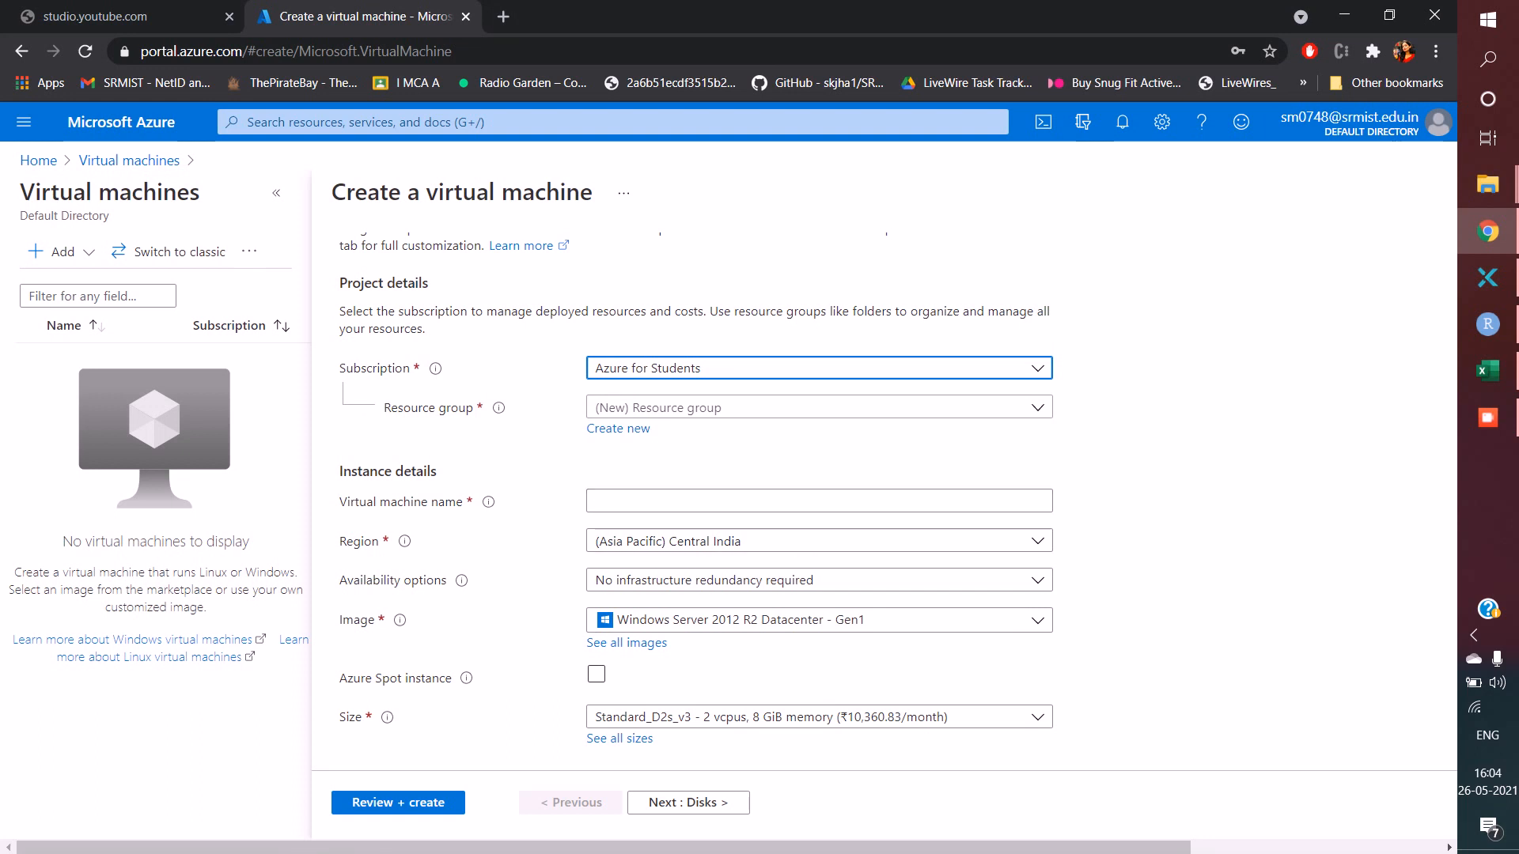
scroll(791, 407, "down", 1)
left_click(792, 308)
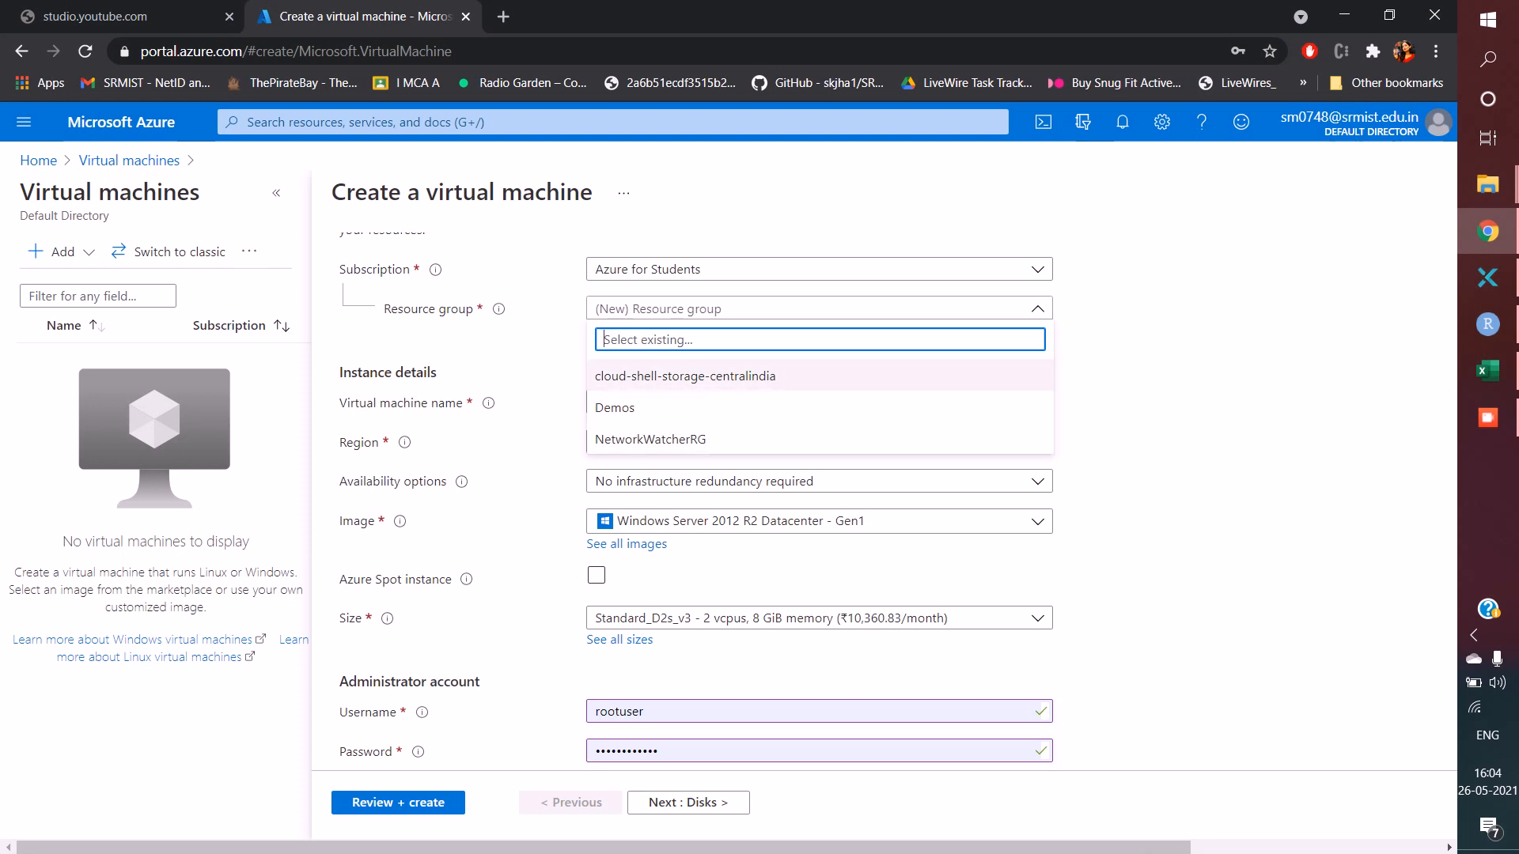
left_click(615, 408)
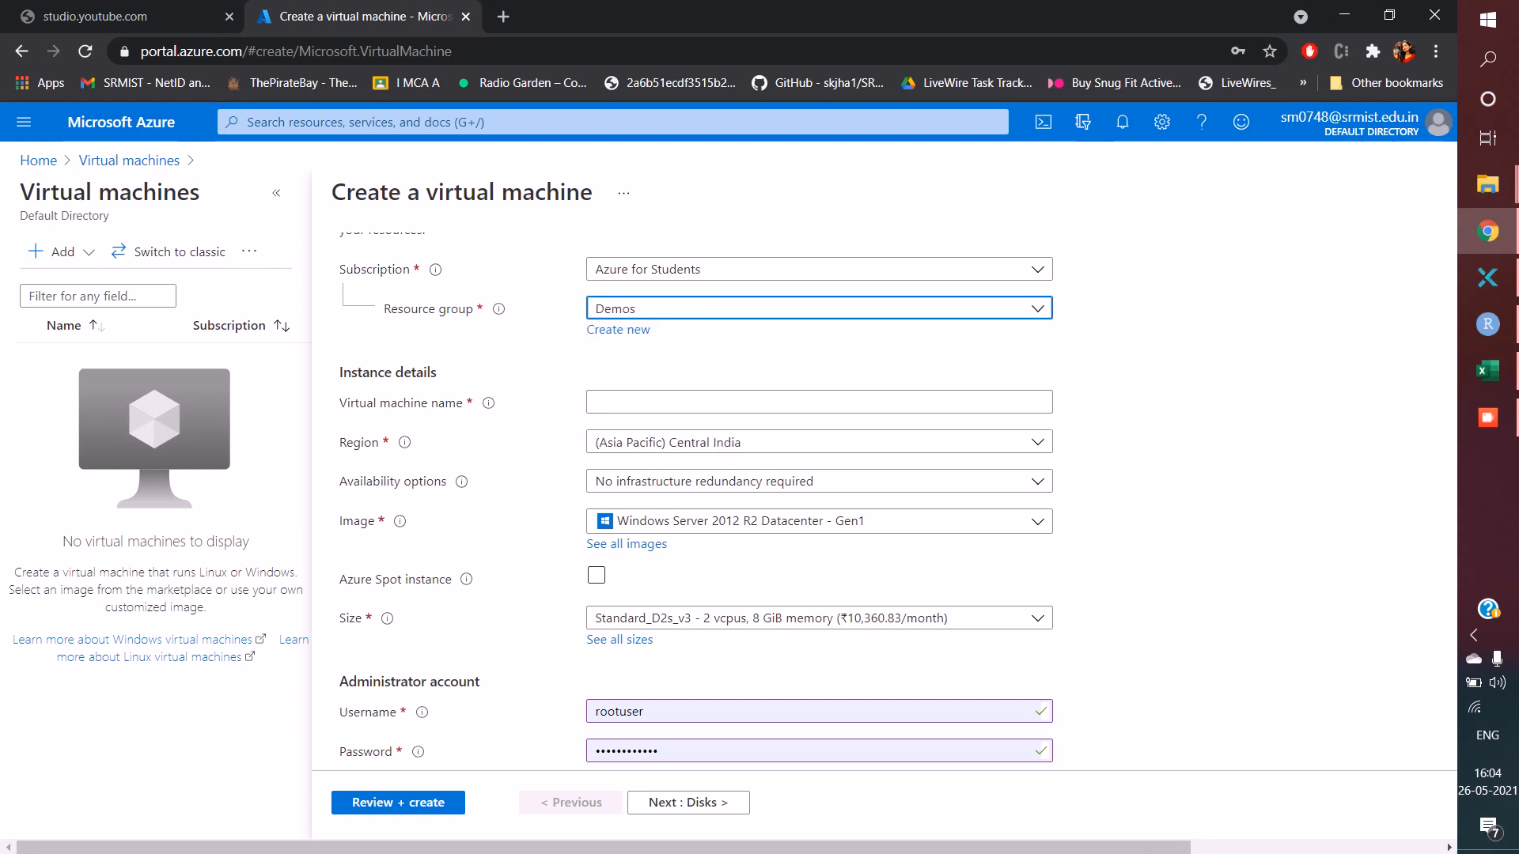
- Name the virtual machine DemoVM in the instance details
scroll(696, 498, "down", 1)
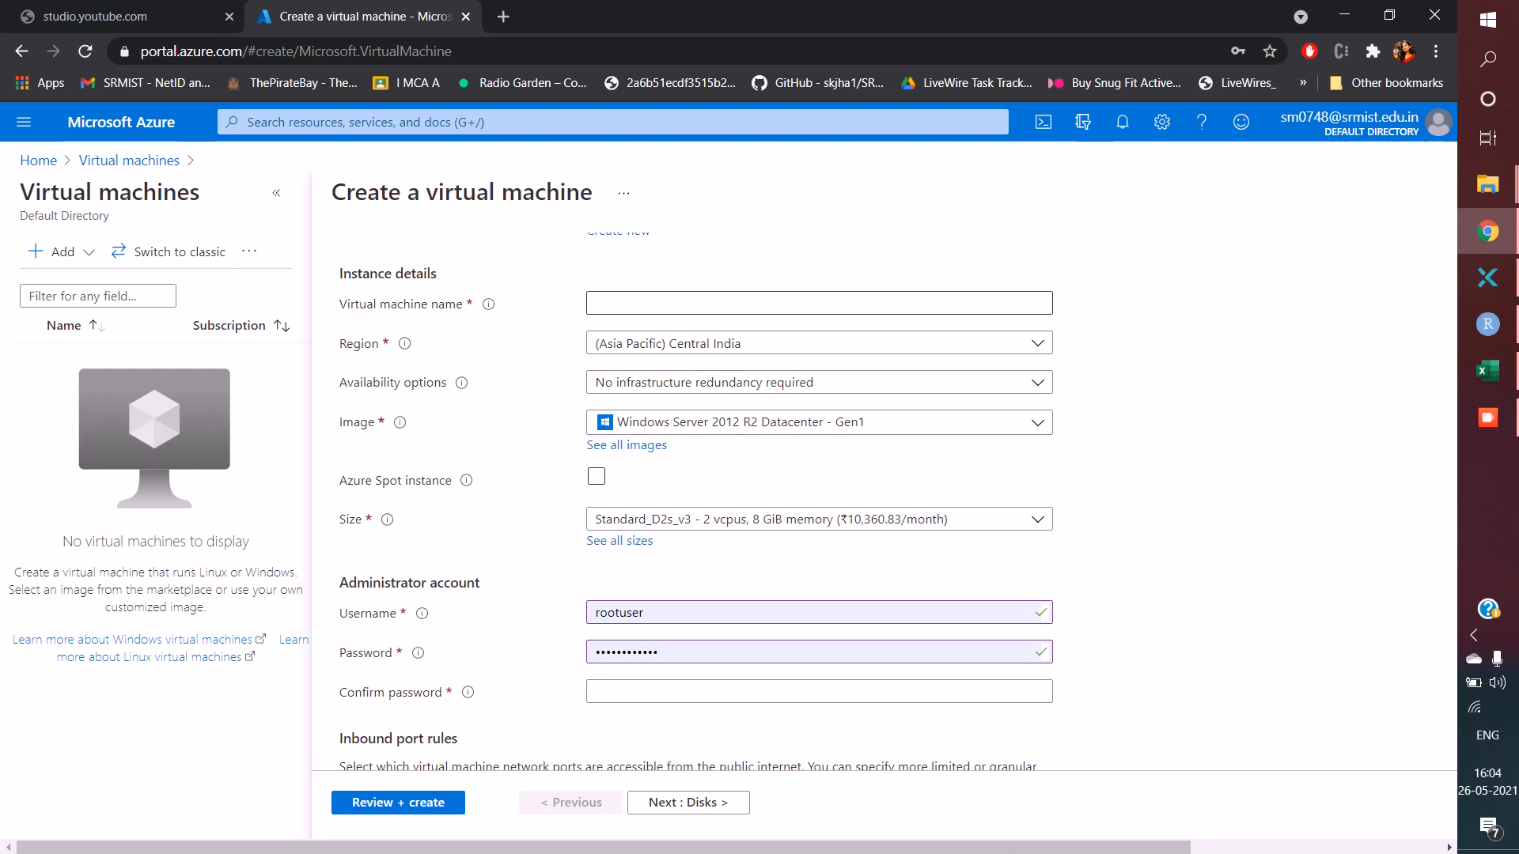
left_click(712, 303)
type("D")
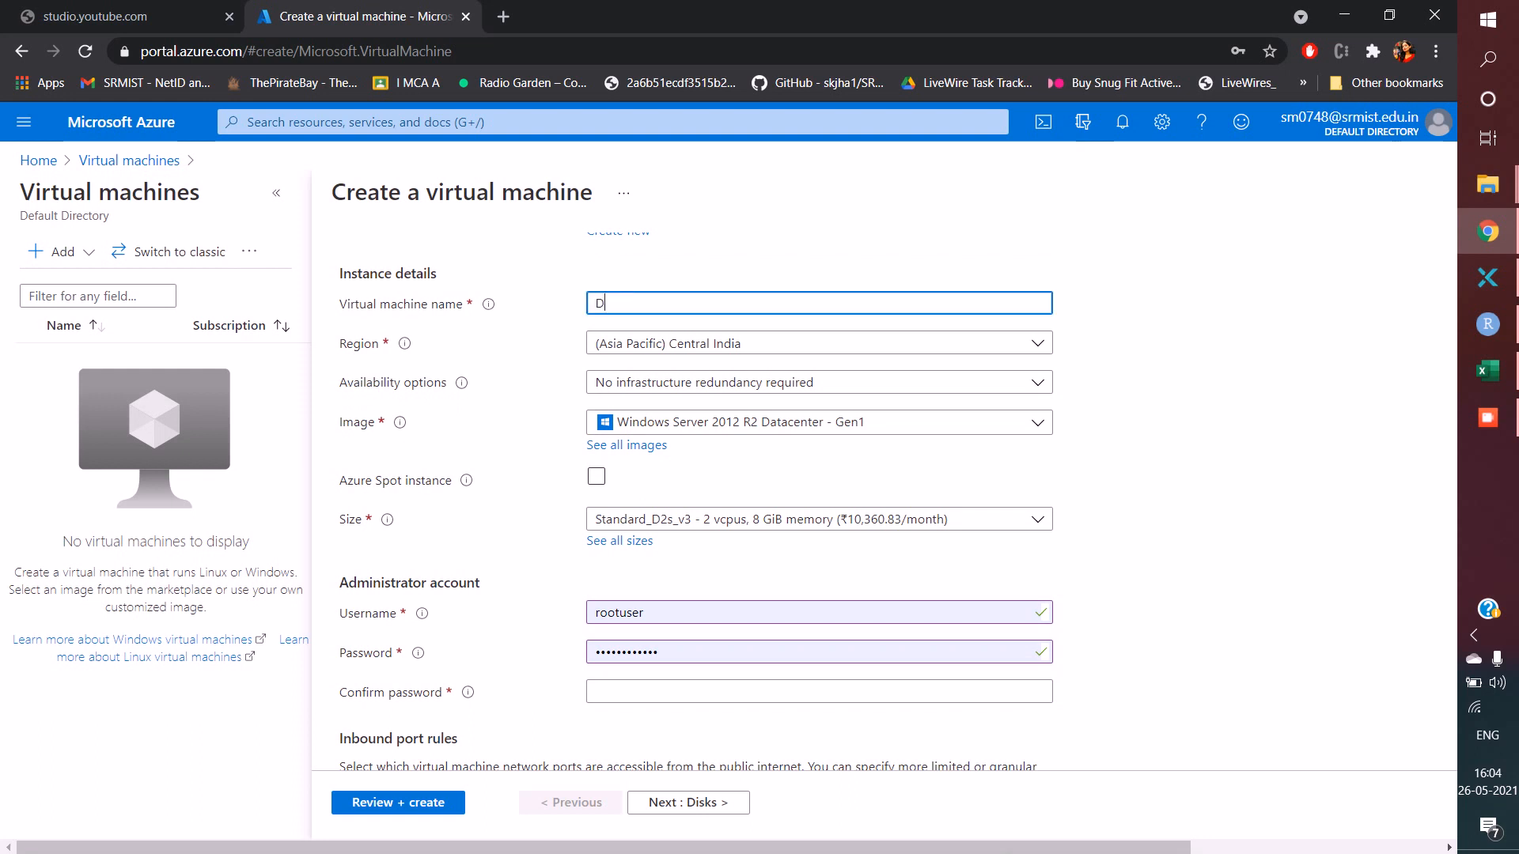
type("emoVM")
key("Tab")
key("Tab")
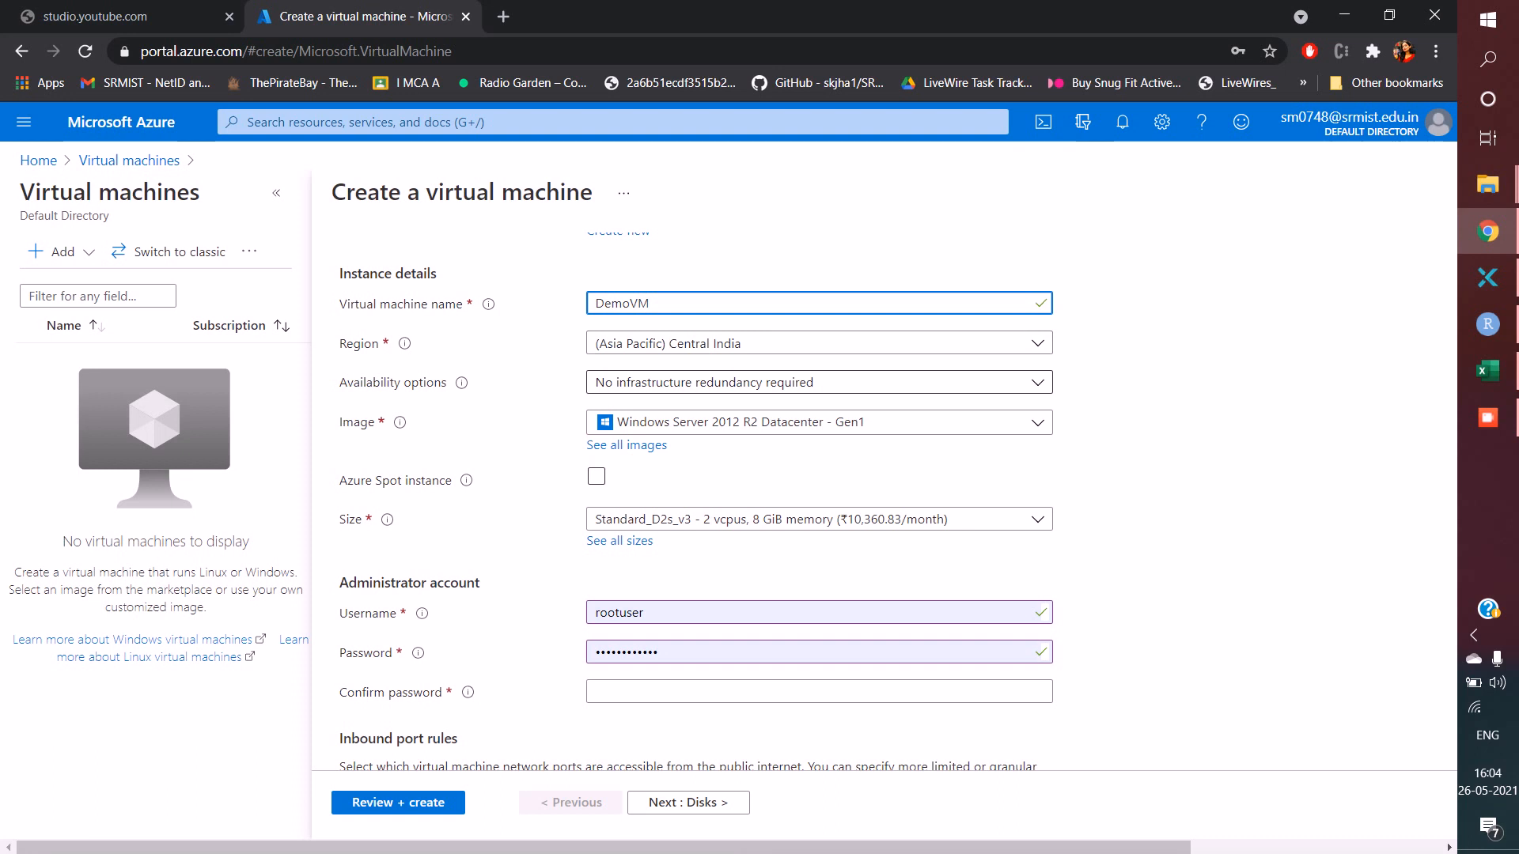
key("space")
key("Escape")
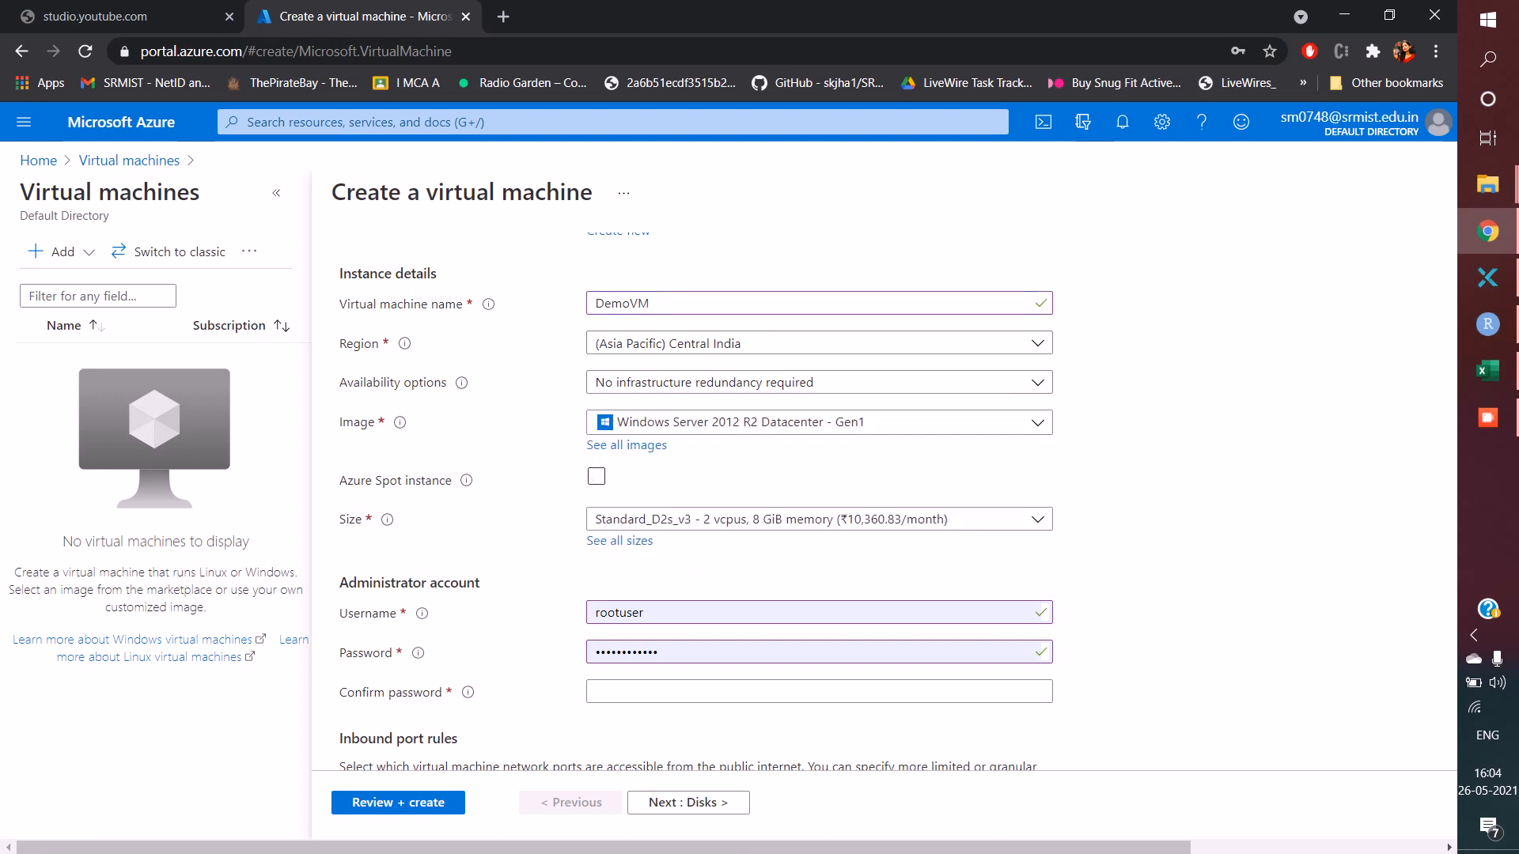
- Look through the available operating system images and choose Windows Server 2012 R2 Datacenter - Gen1
left_click(819, 423)
scroll(812, 647, "down", 1)
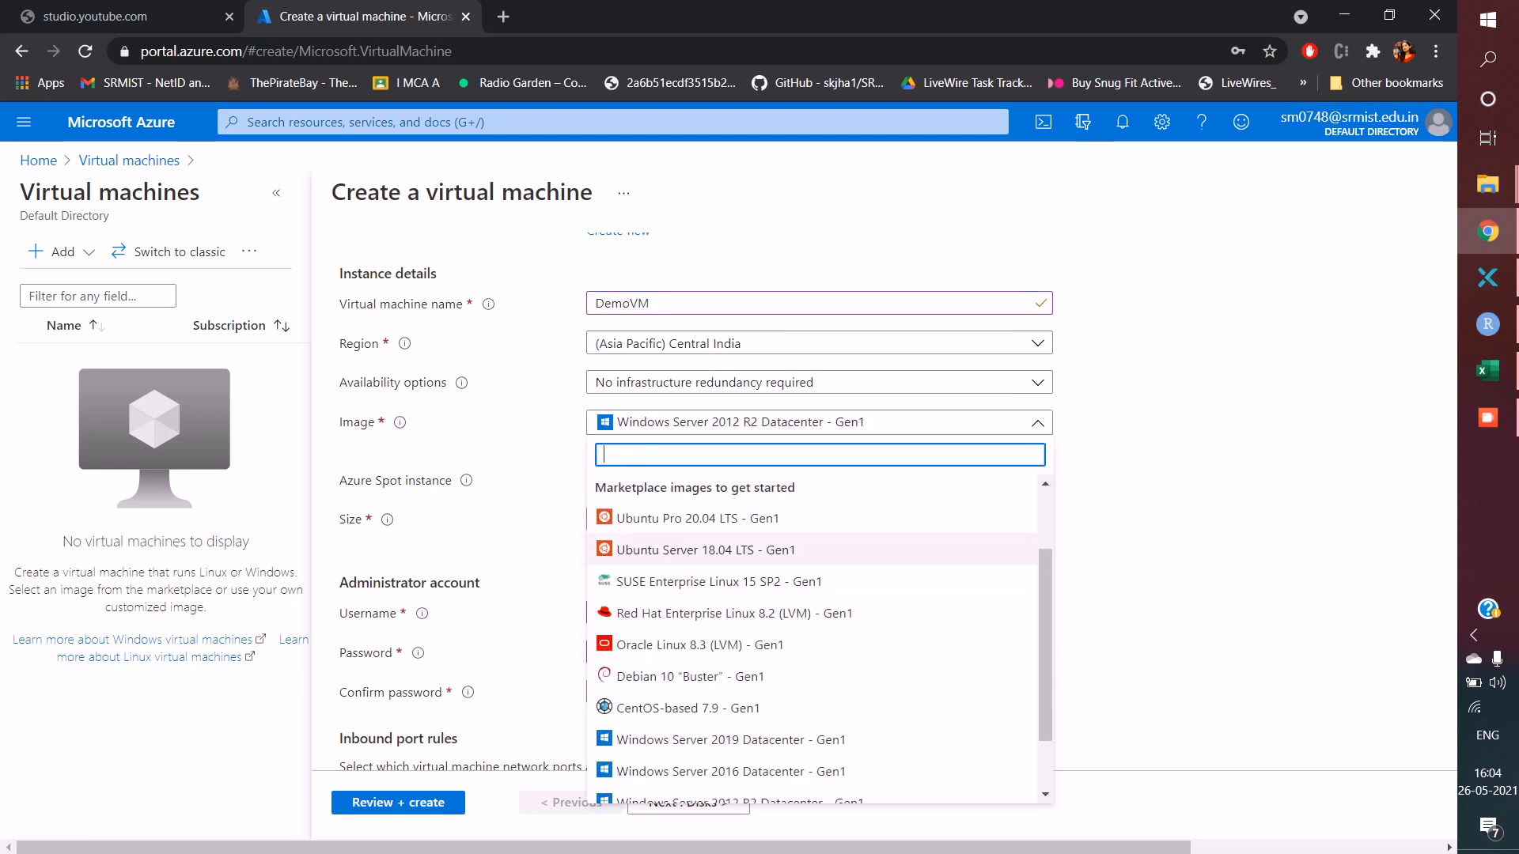
scroll(812, 609, "down", 2)
scroll(812, 601, "up", 3)
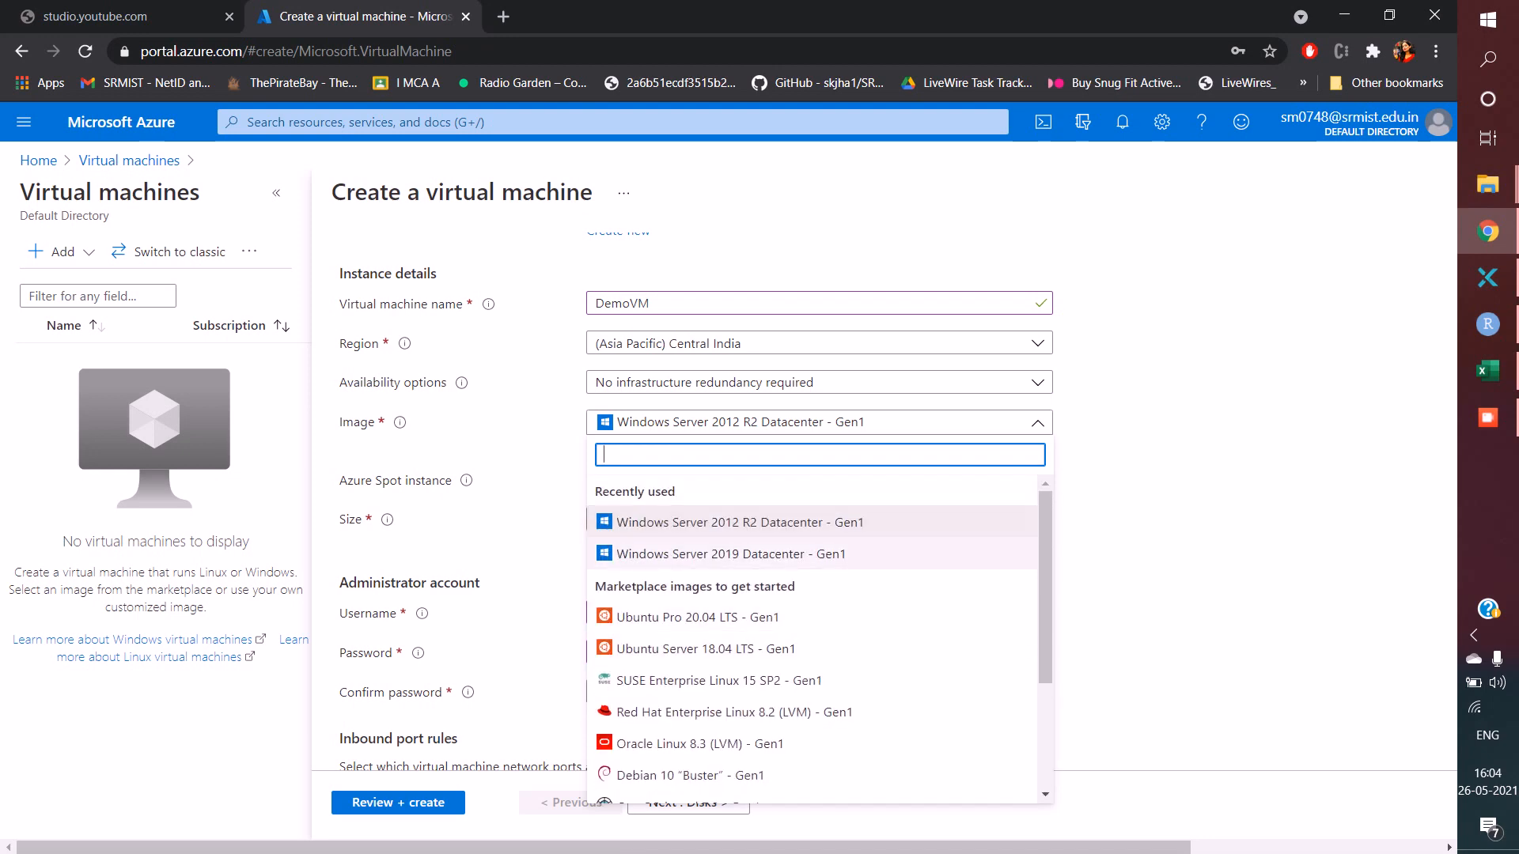
scroll(811, 633, "down", 2)
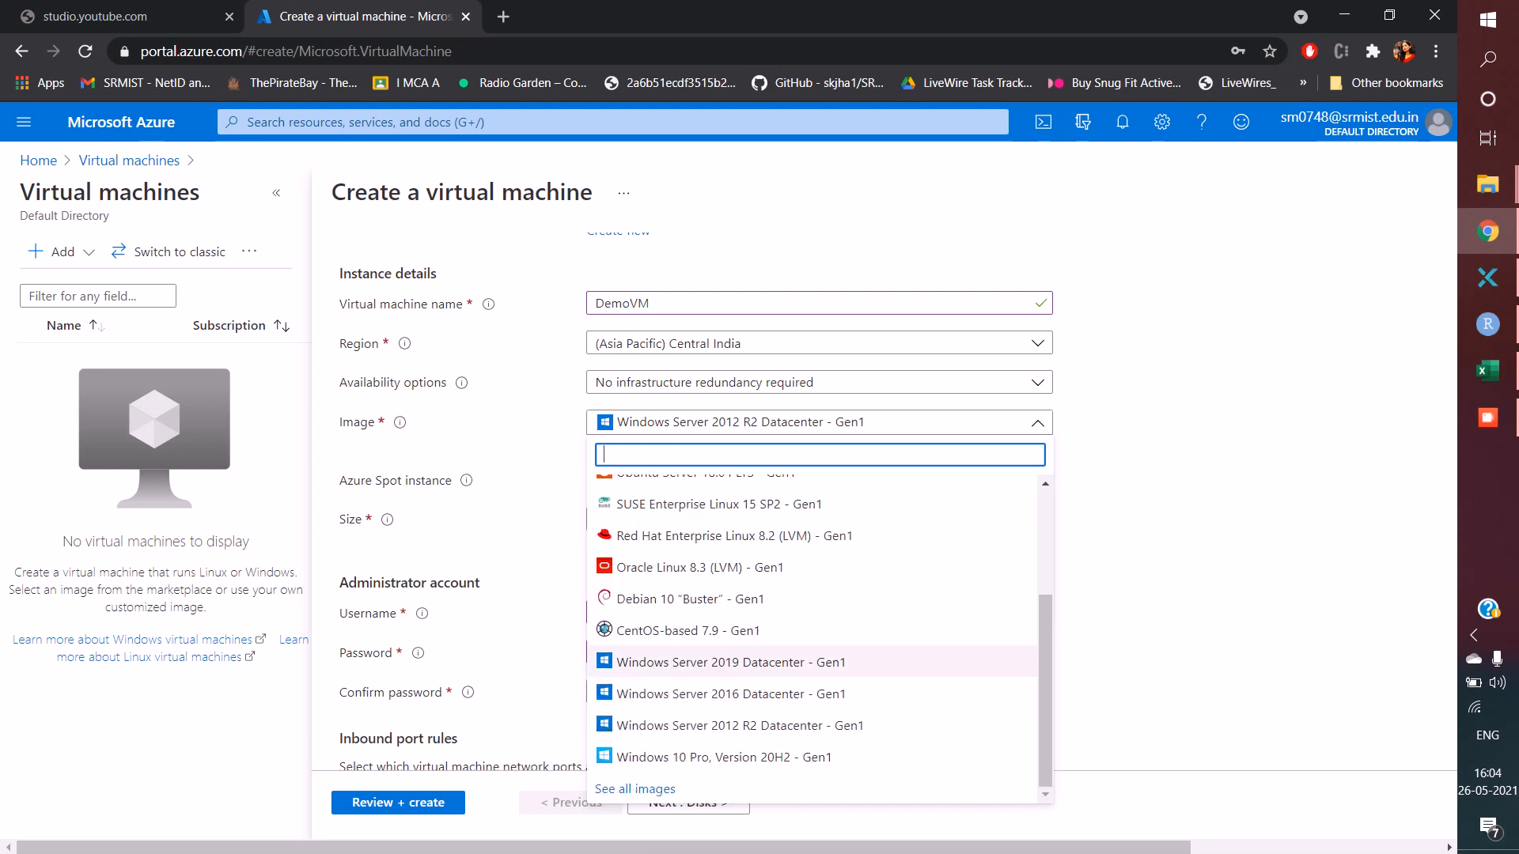
scroll(812, 665, "up", 3)
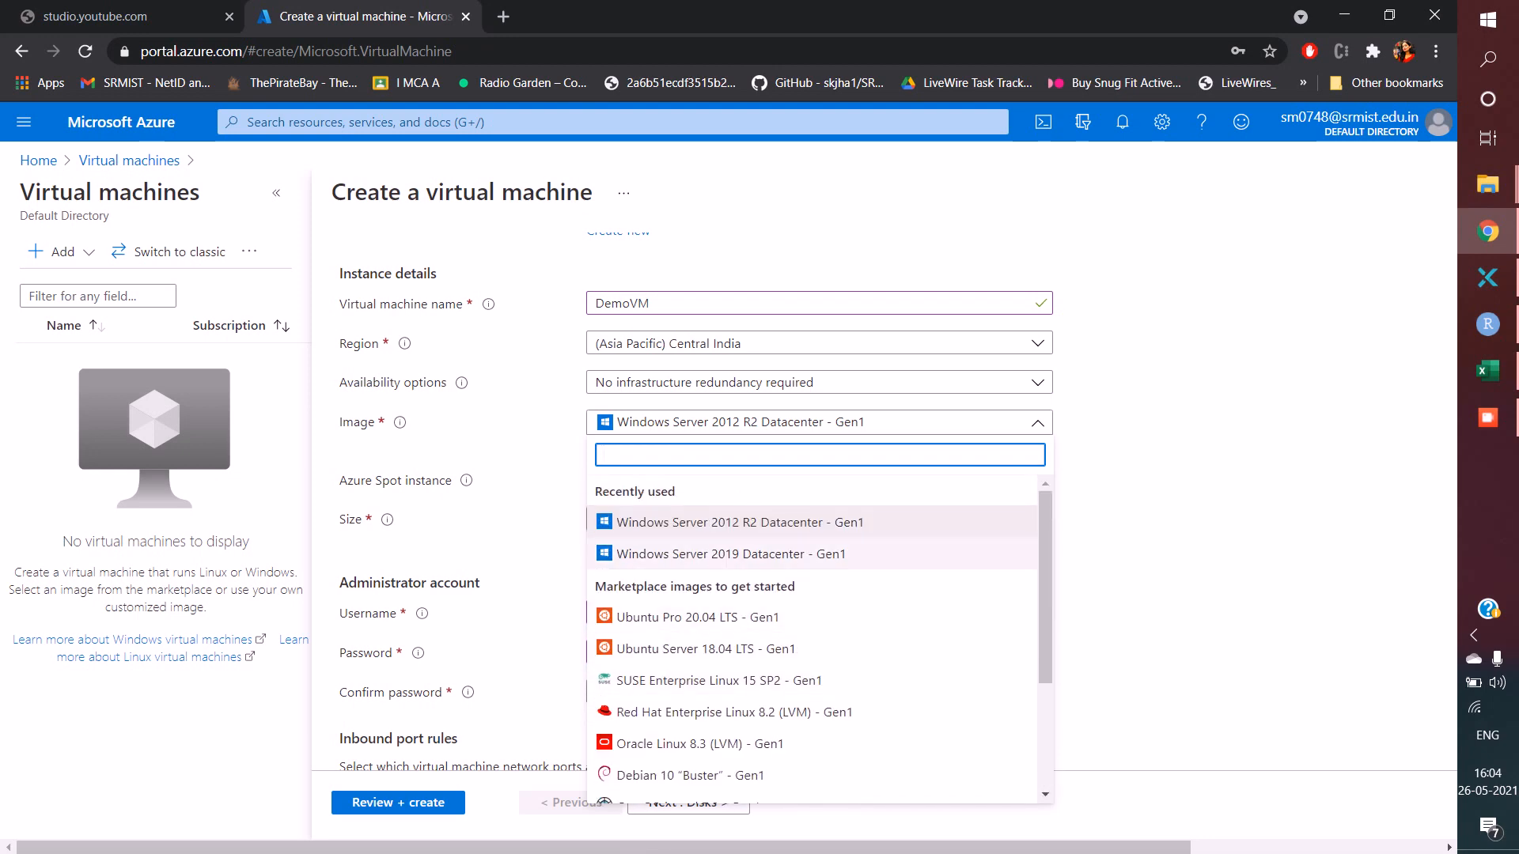
left_click(812, 522)
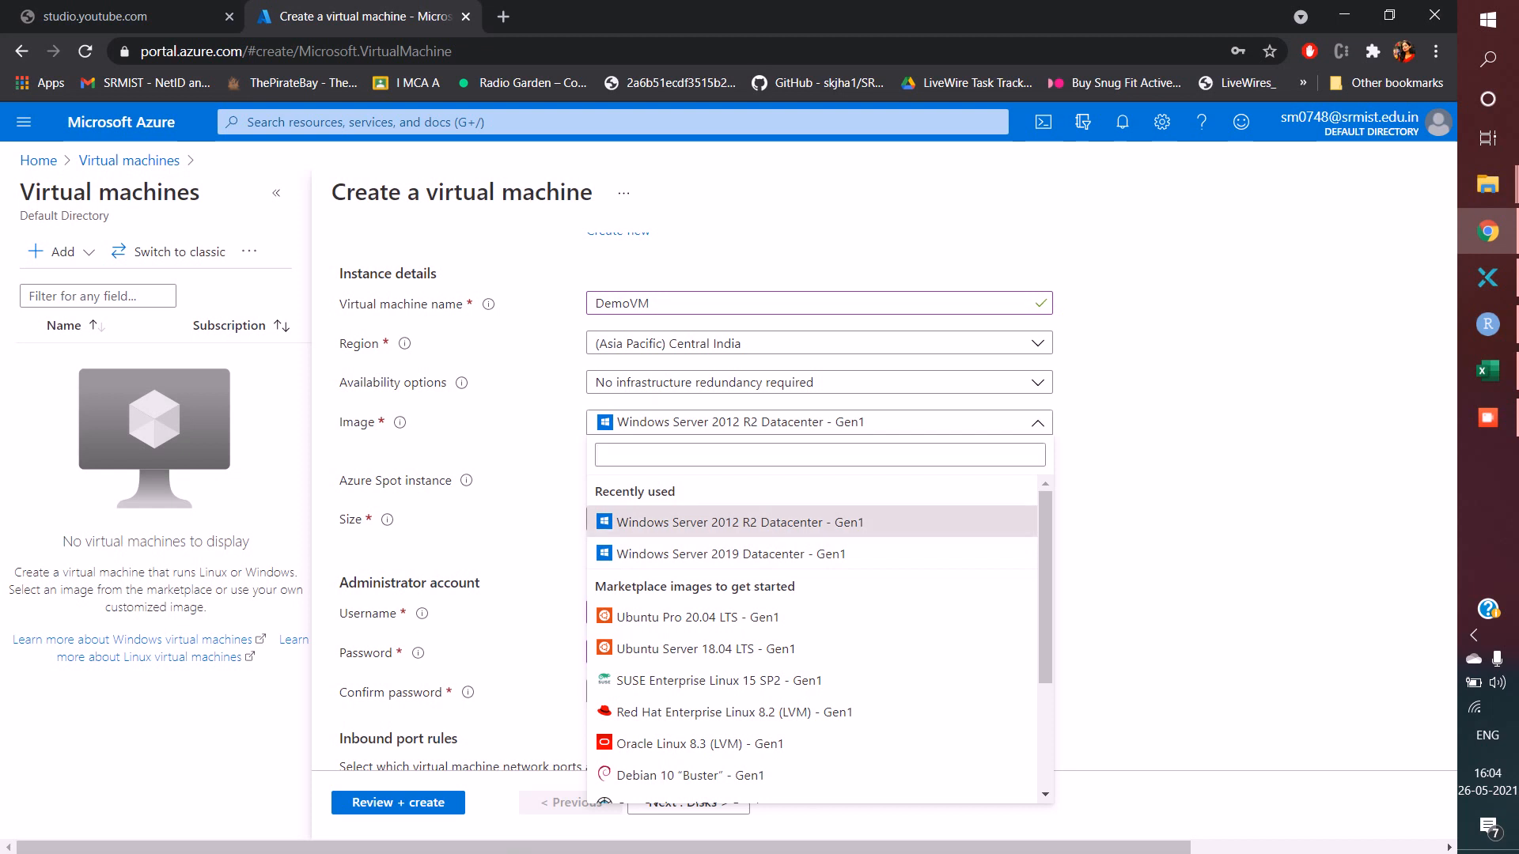
- Set the virtual machine size to Standard_DS1_v2 with 1 vcpu and 3.5 GiB memory
scroll(819, 474, "down", 1)
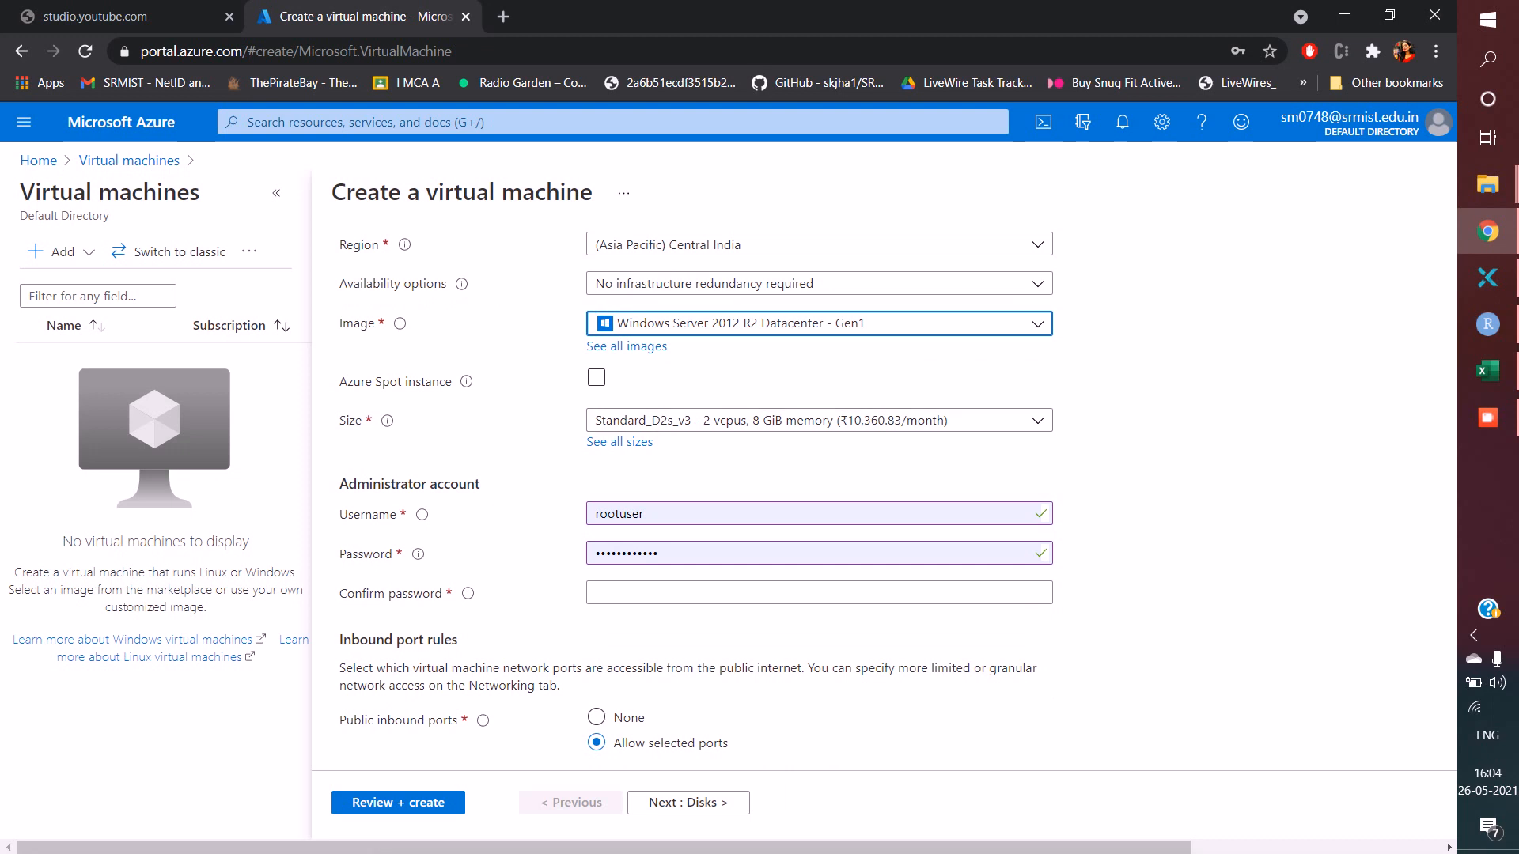
left_click(820, 420)
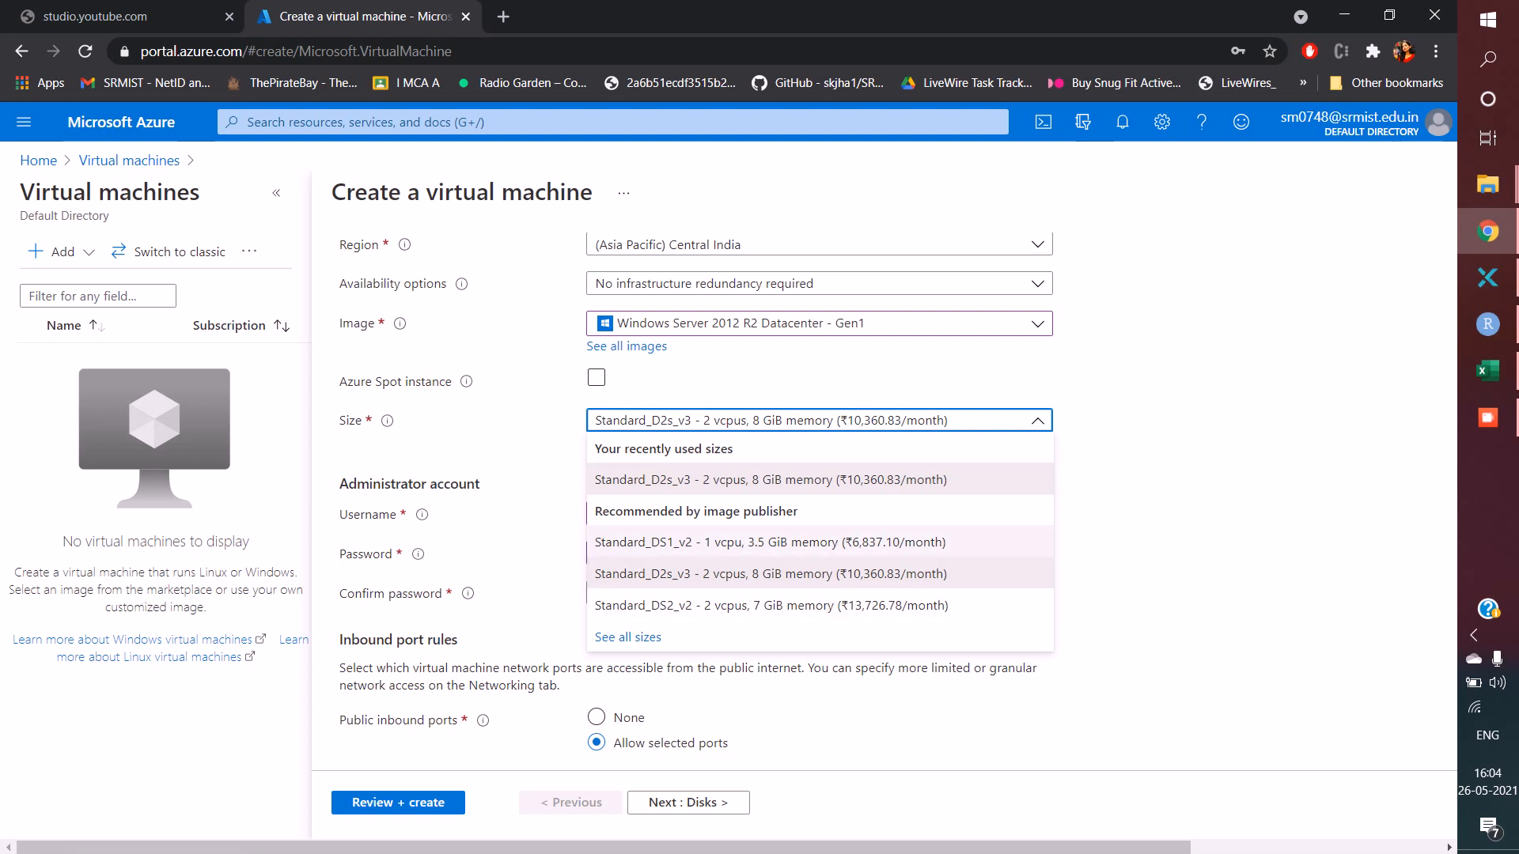
left_click(791, 543)
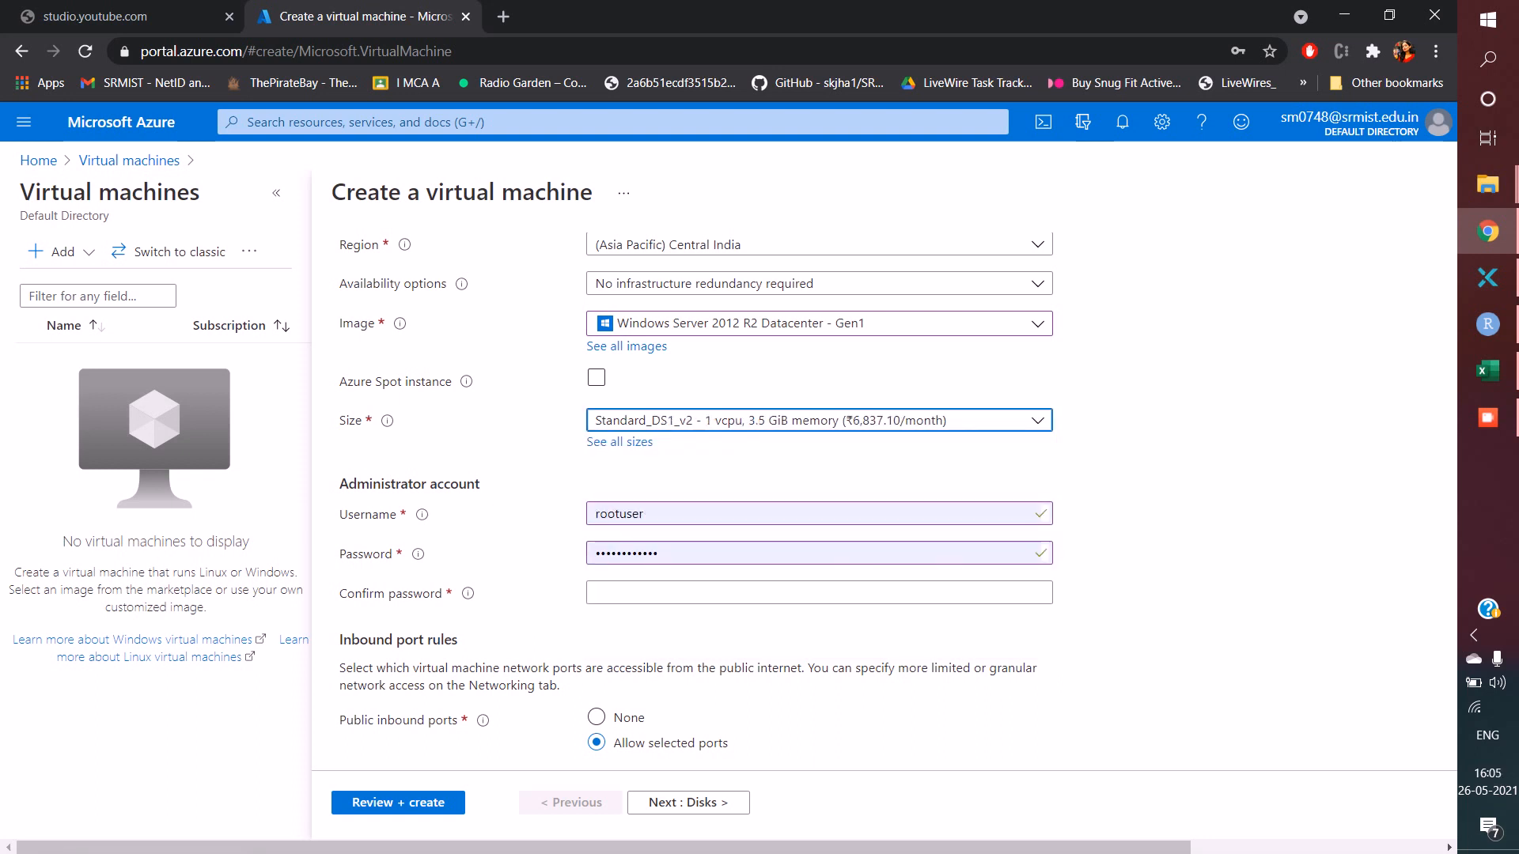
- Replace the prefilled administrator password with a new one and enter it again in the confirmation field
double_click(625, 514)
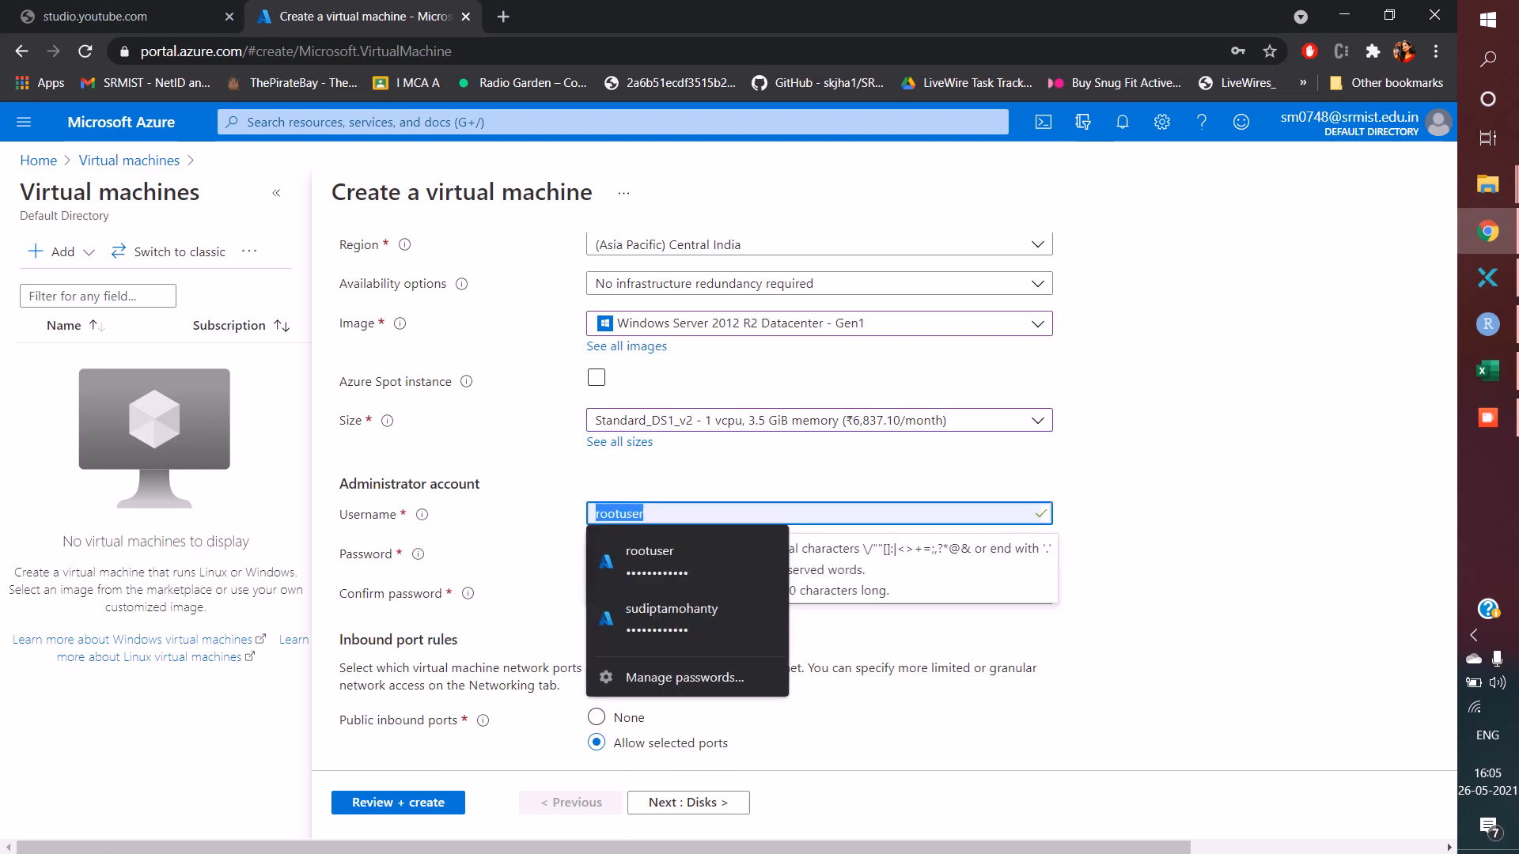
left_click(1147, 546)
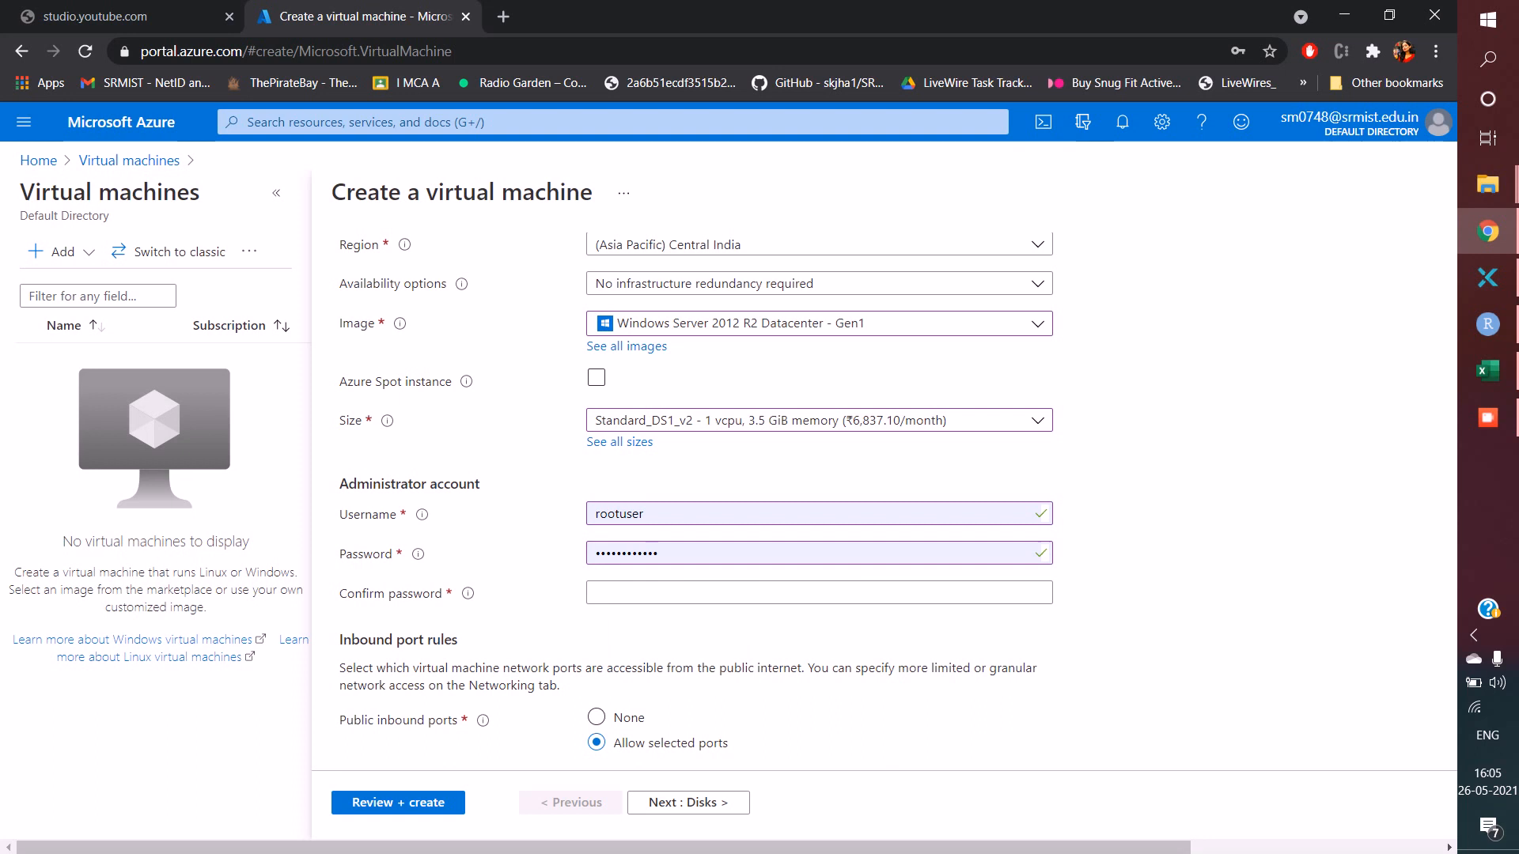
left_click(664, 553)
key("ctrl+a")
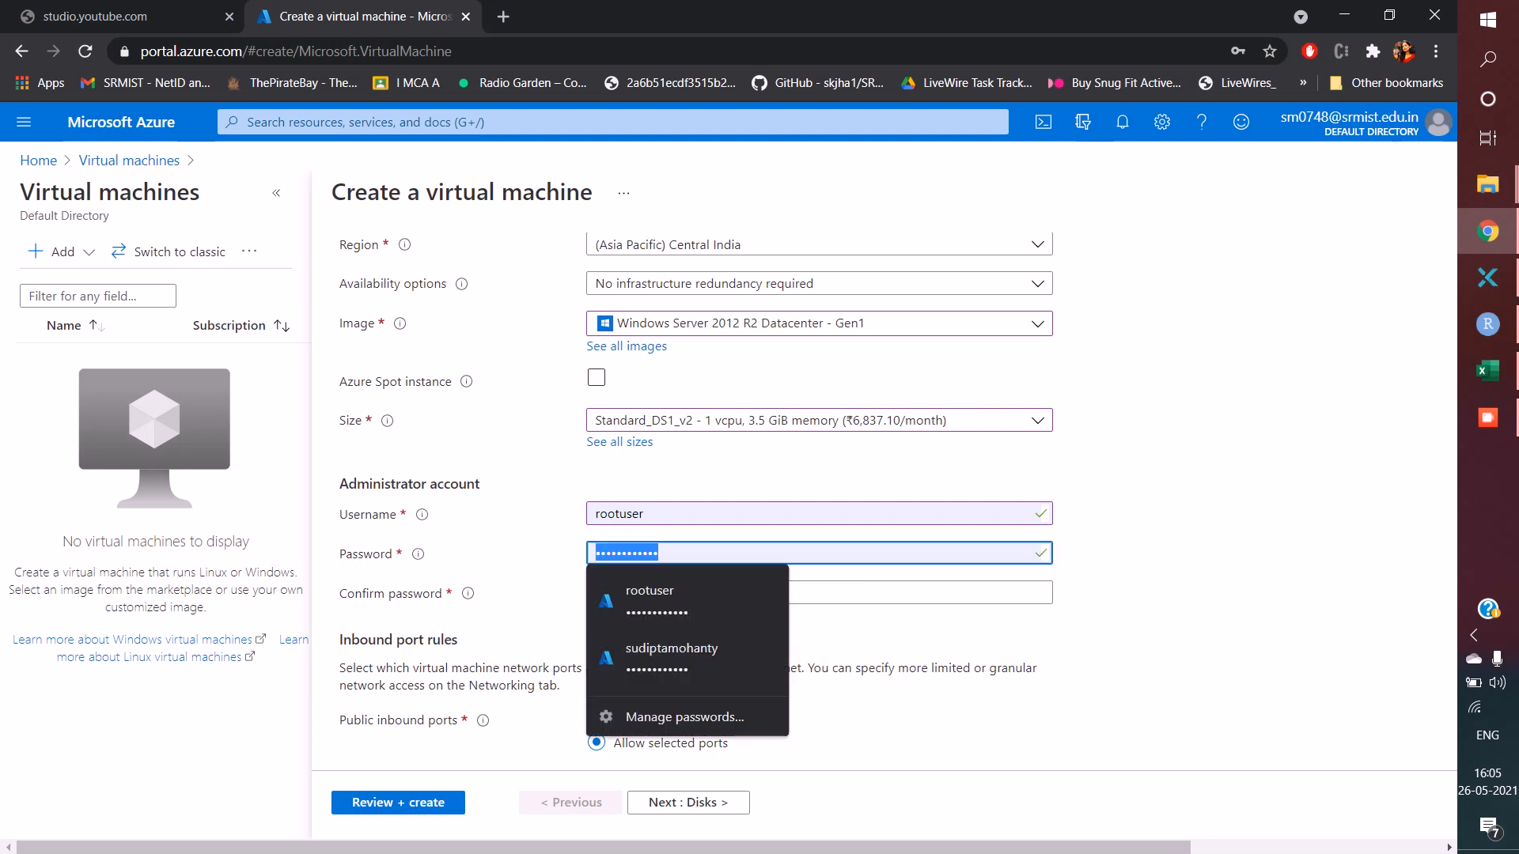
key("BackSpace")
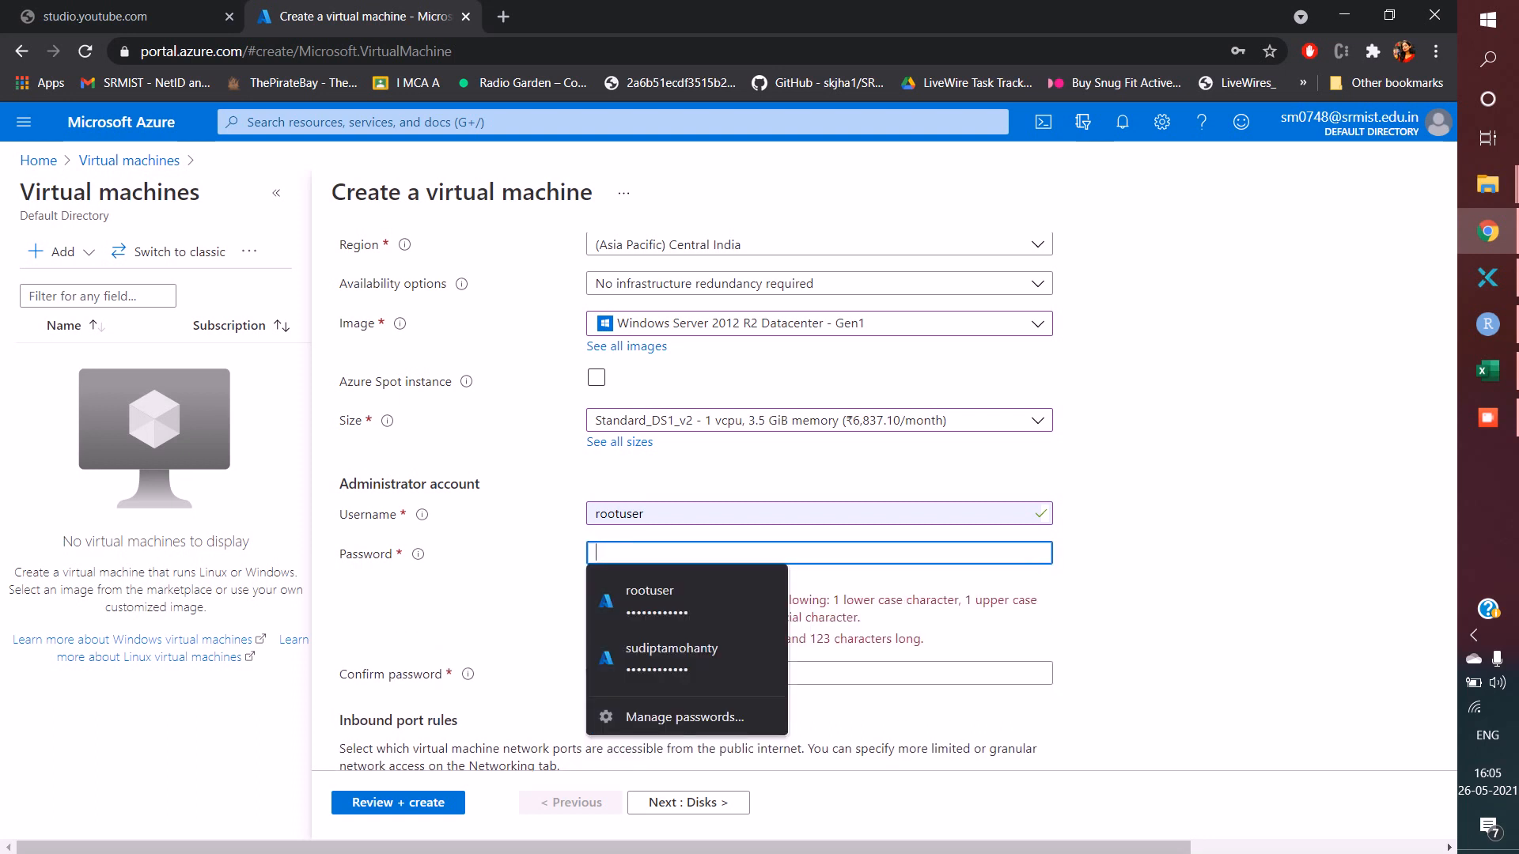
type("••••••••")
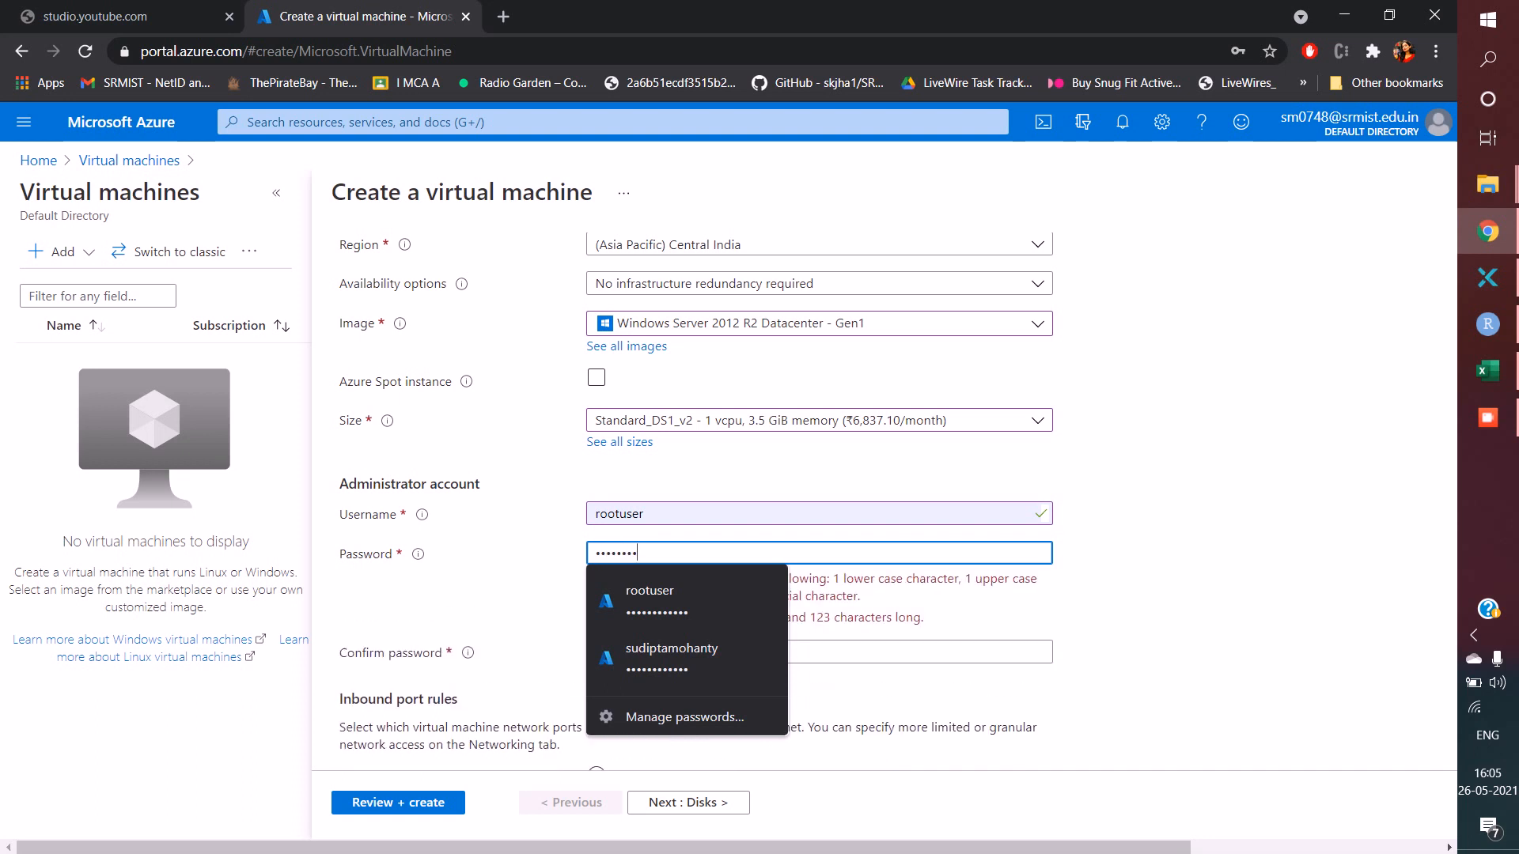
type("••")
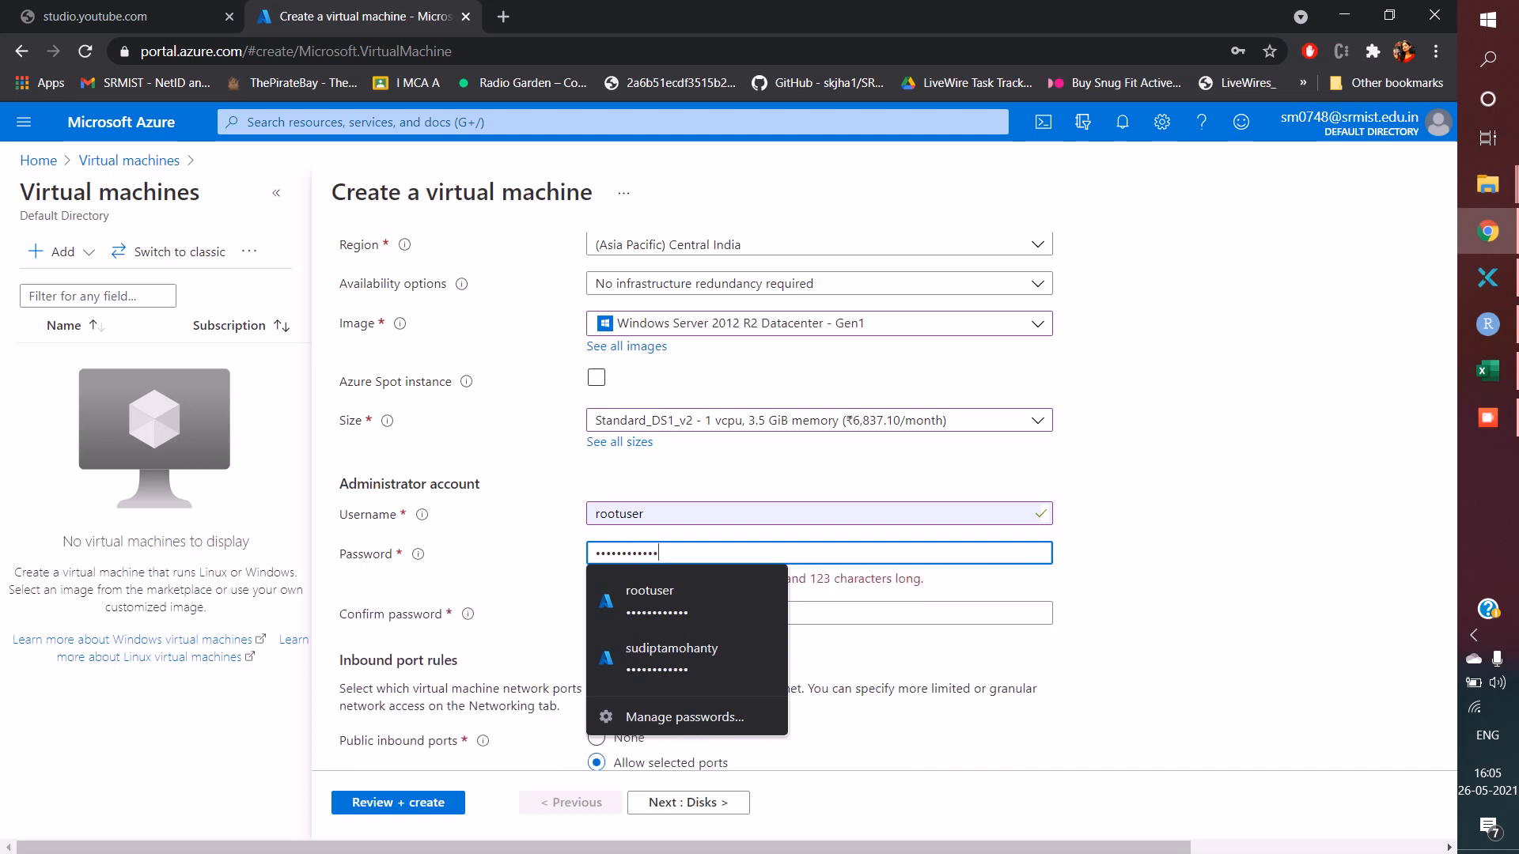
left_click(831, 593)
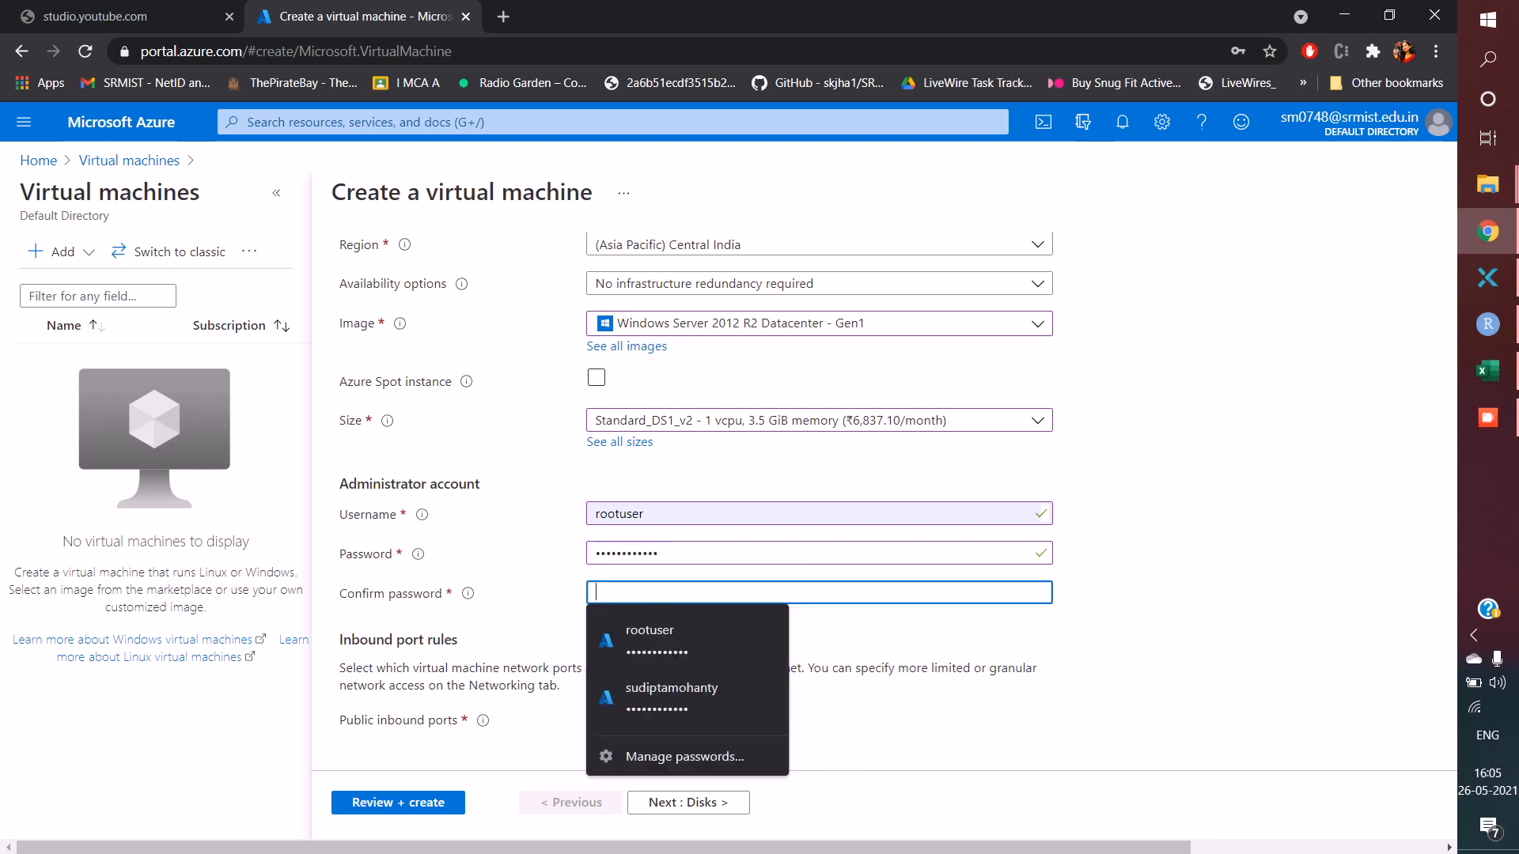
type("••••••••••••")
- Keep the default inbound port and licensing settings and set the OS disk type to Standard HDD in the disk options
scroll(696, 499, "down", 4)
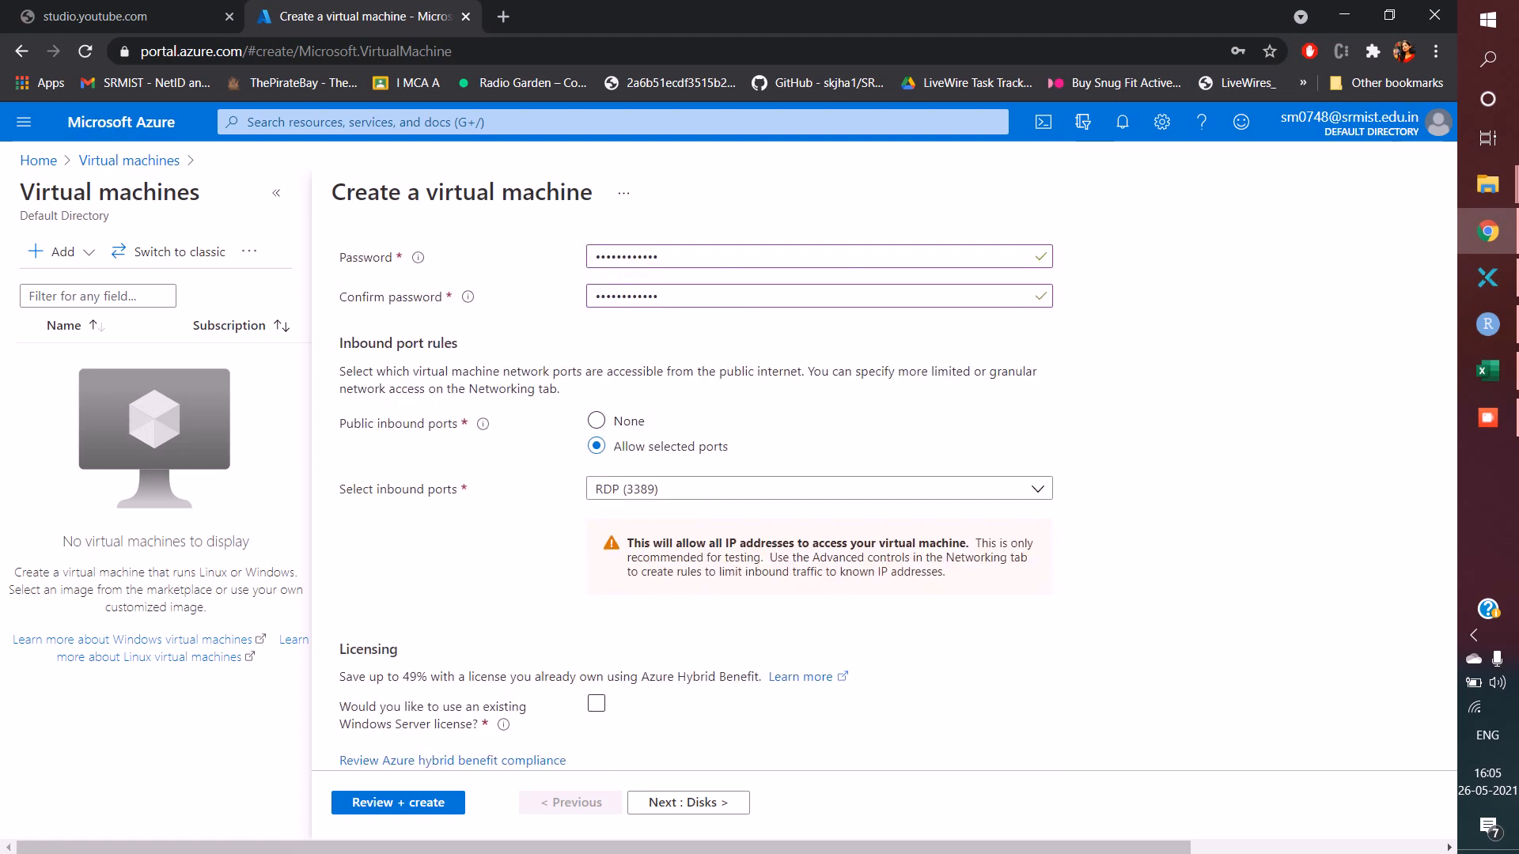
scroll(696, 499, "down", 1)
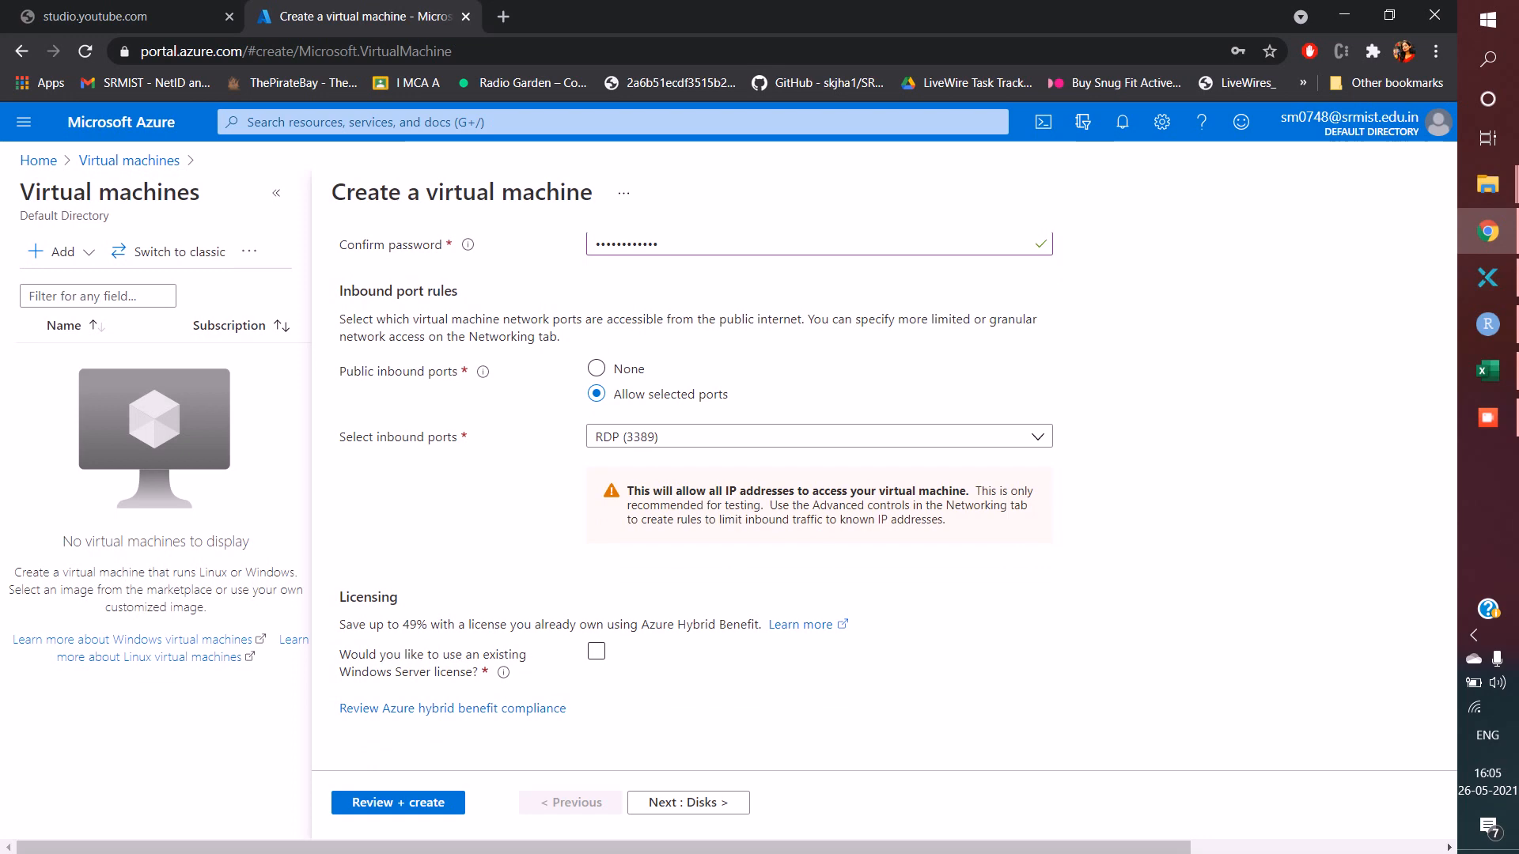
left_click(688, 802)
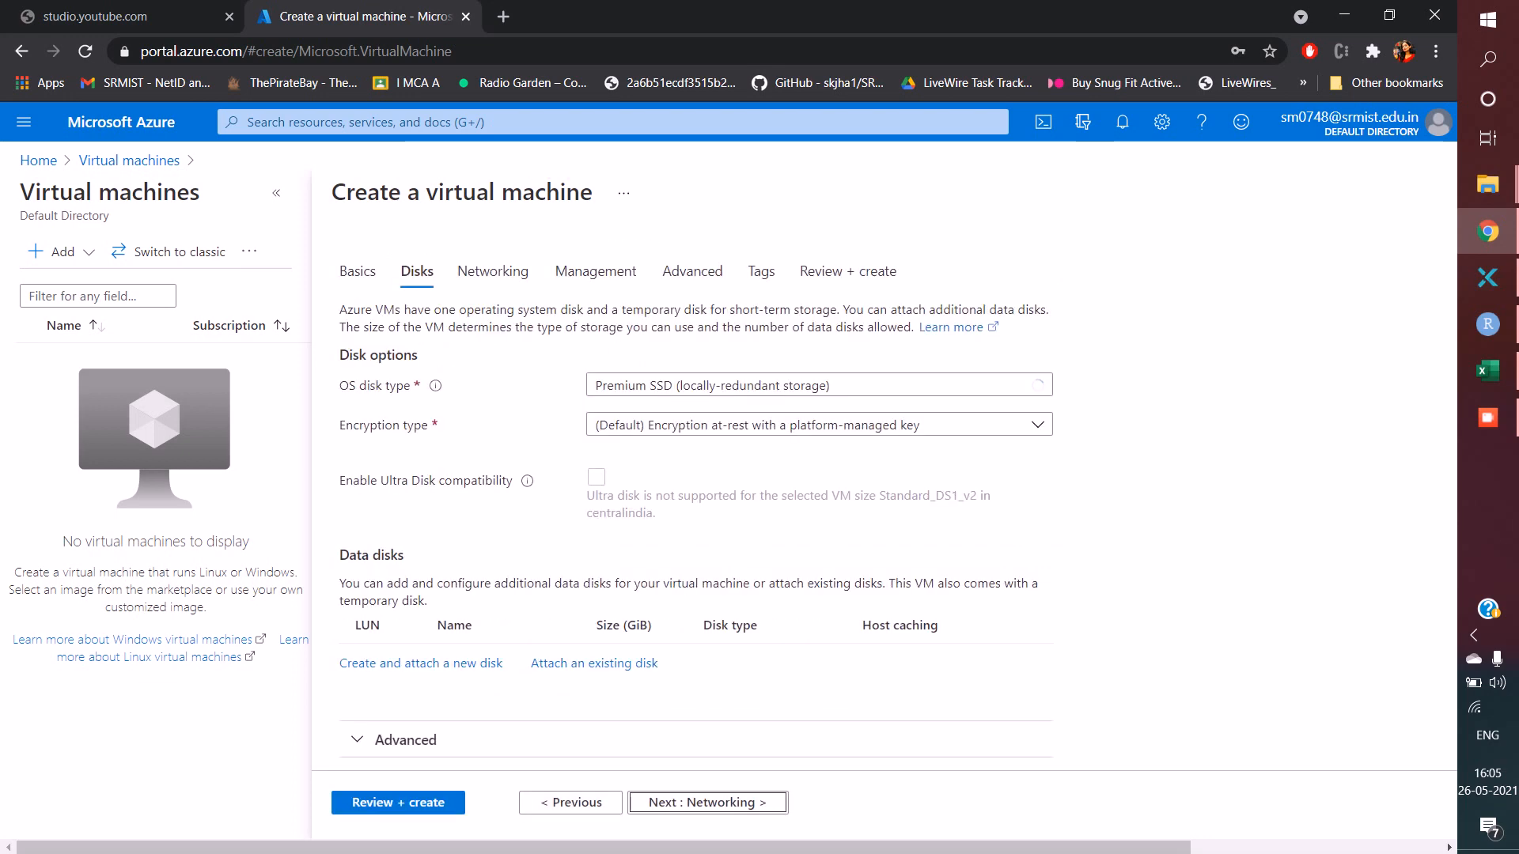
left_click(712, 385)
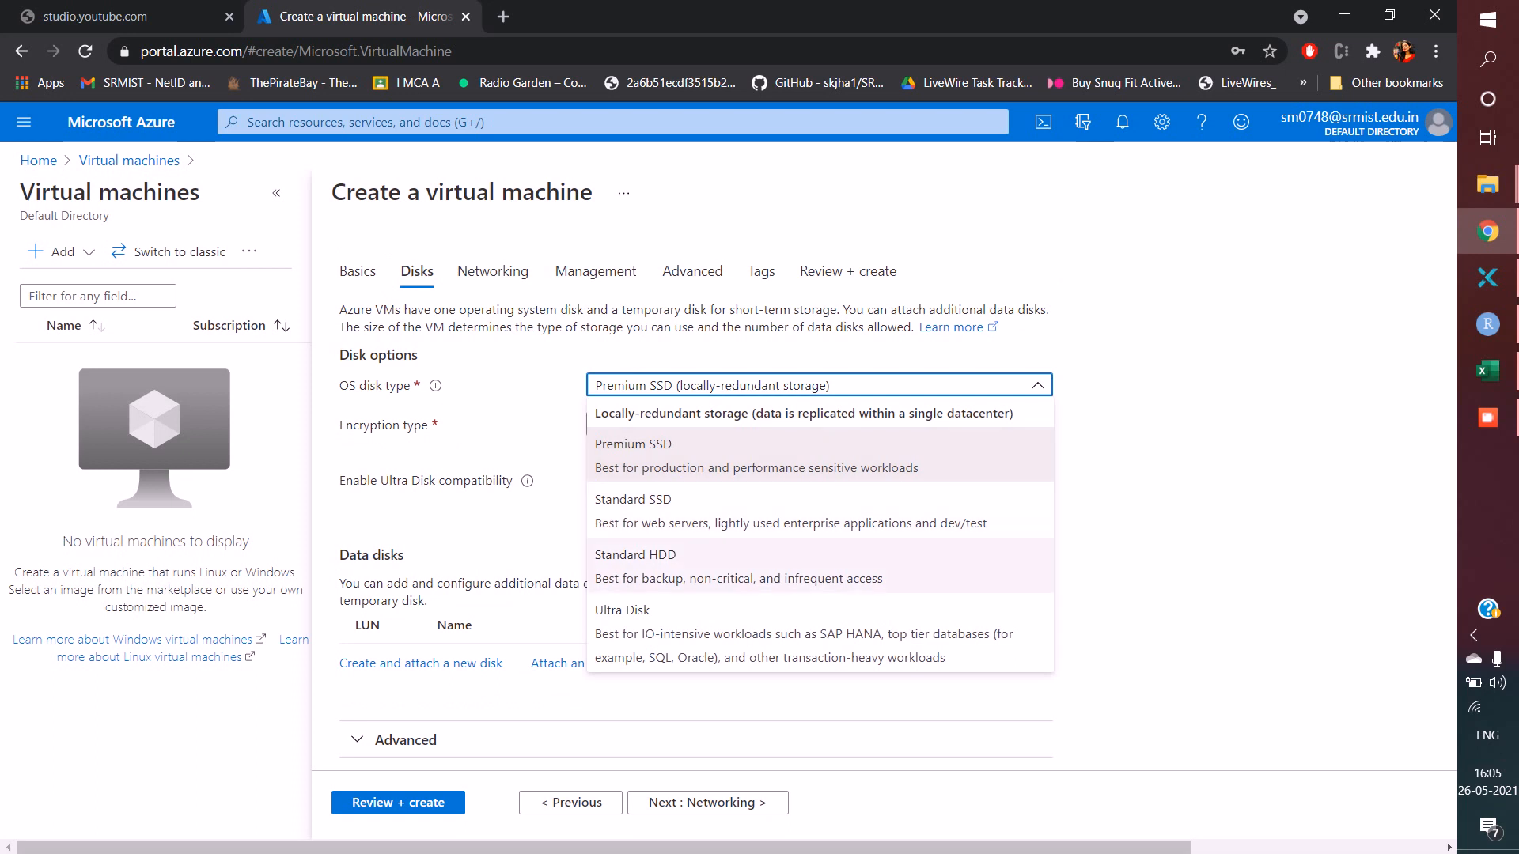
left_click(635, 567)
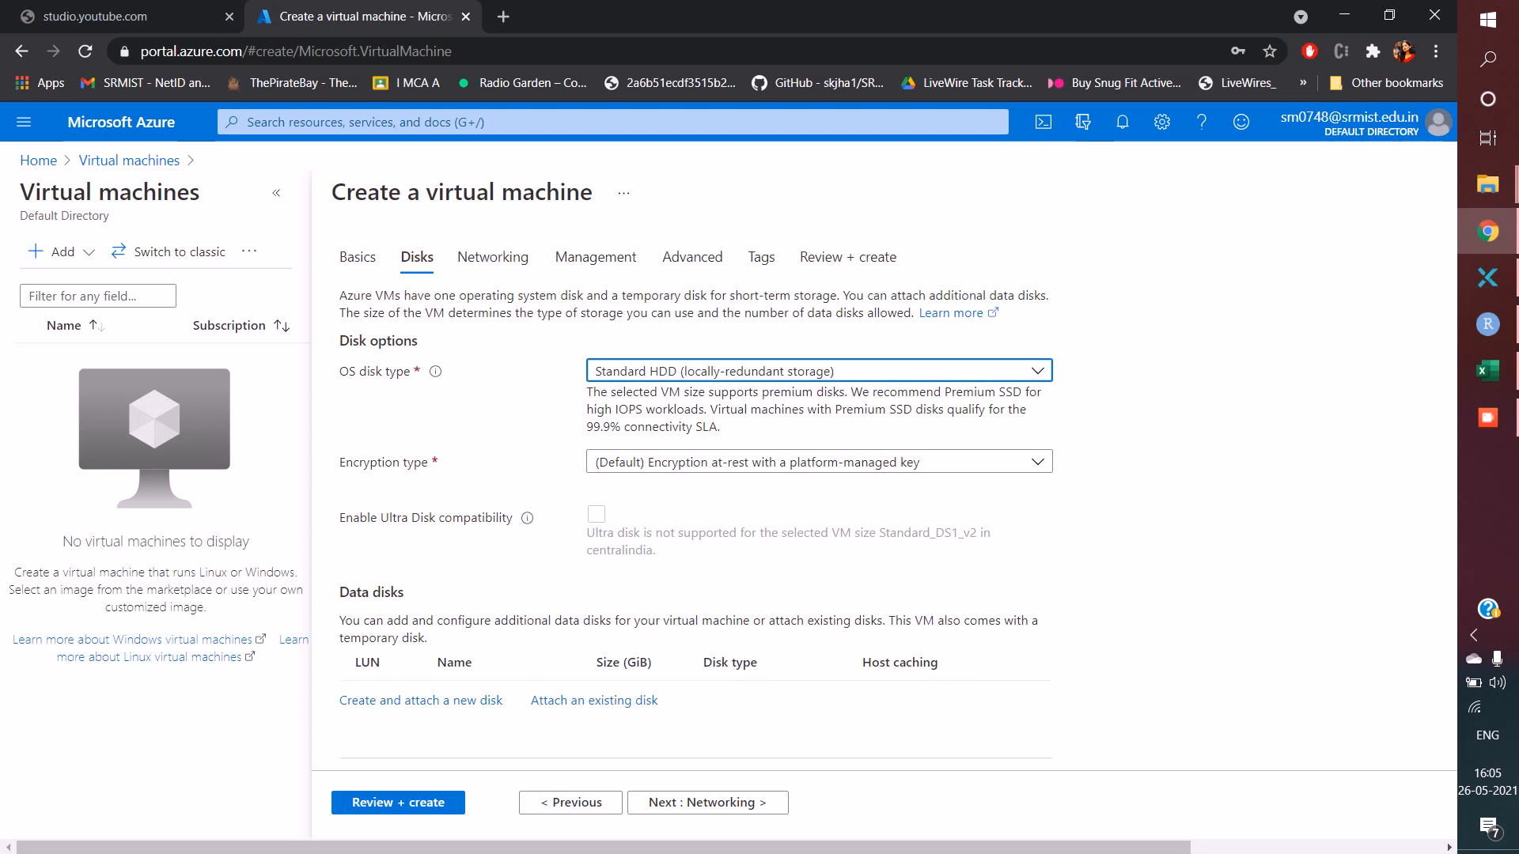
scroll(696, 506, "down", 1)
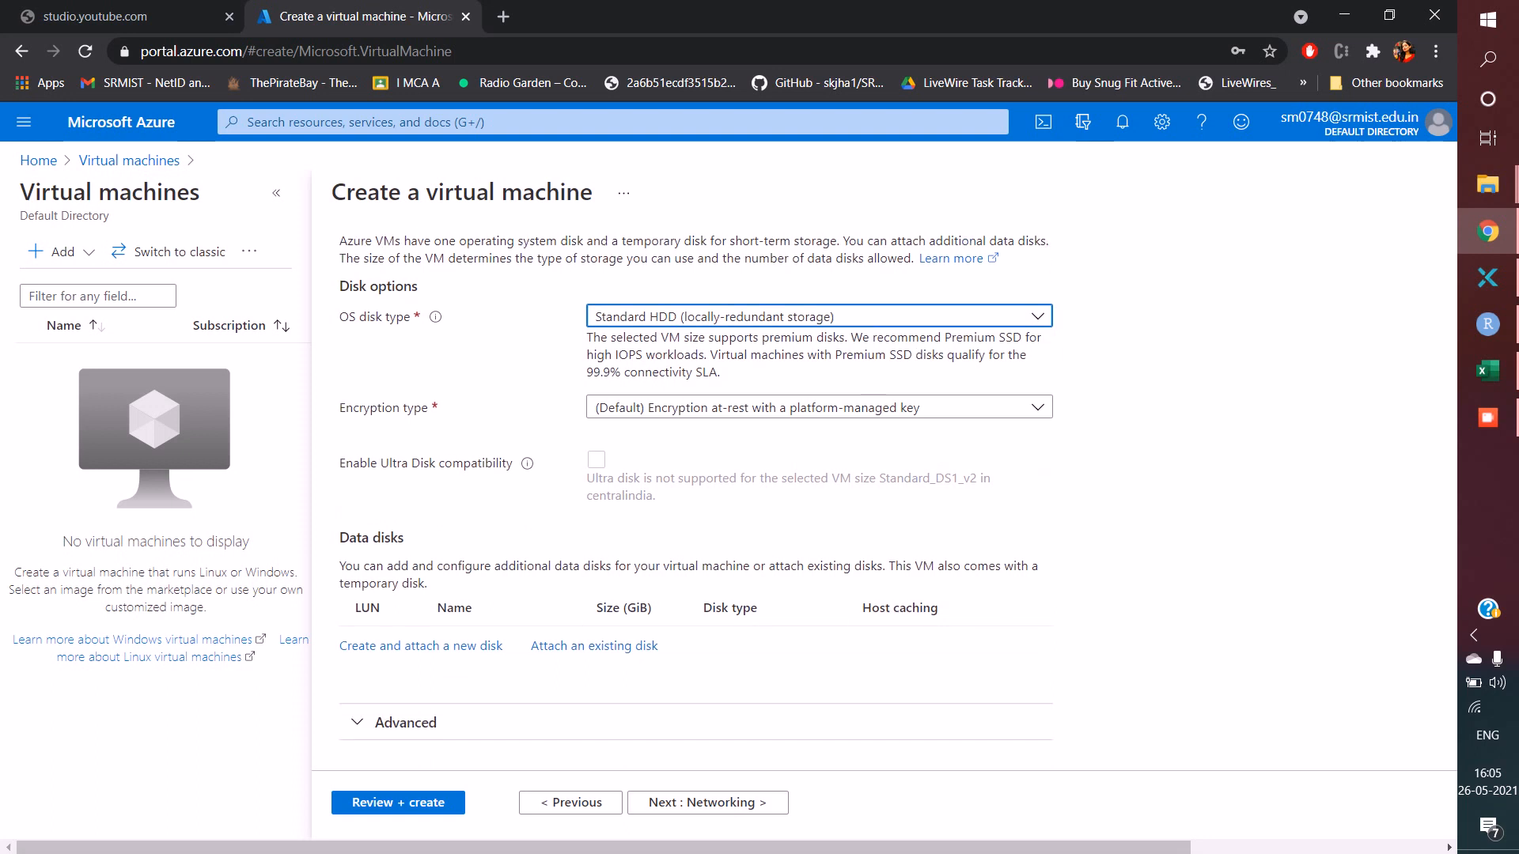
- Proceed through the networking and management settings to the advanced settings, keeping the default options
left_click(708, 802)
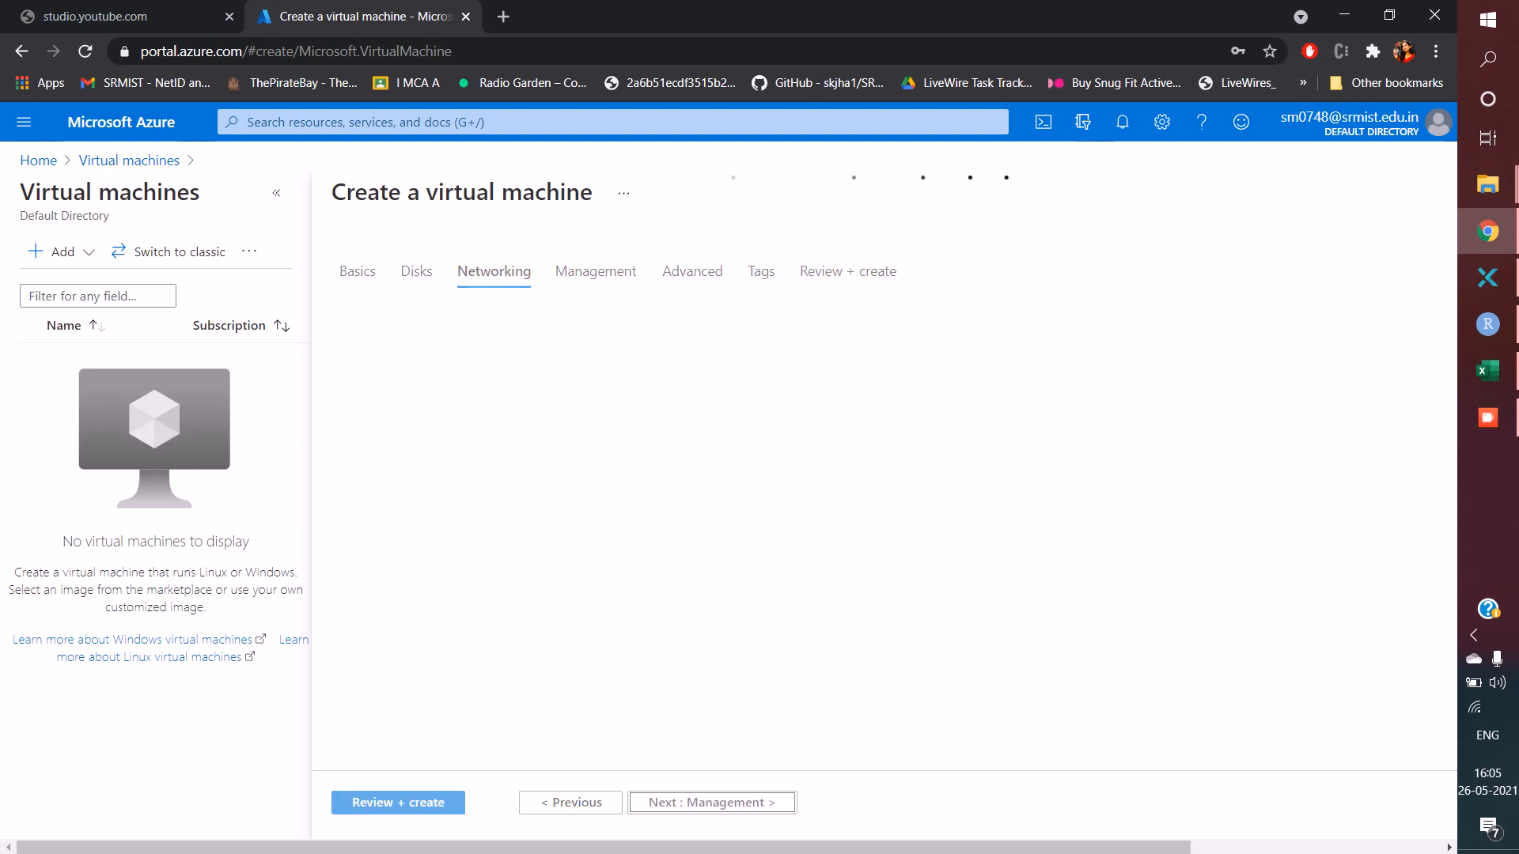
scroll(884, 475, "down", 2)
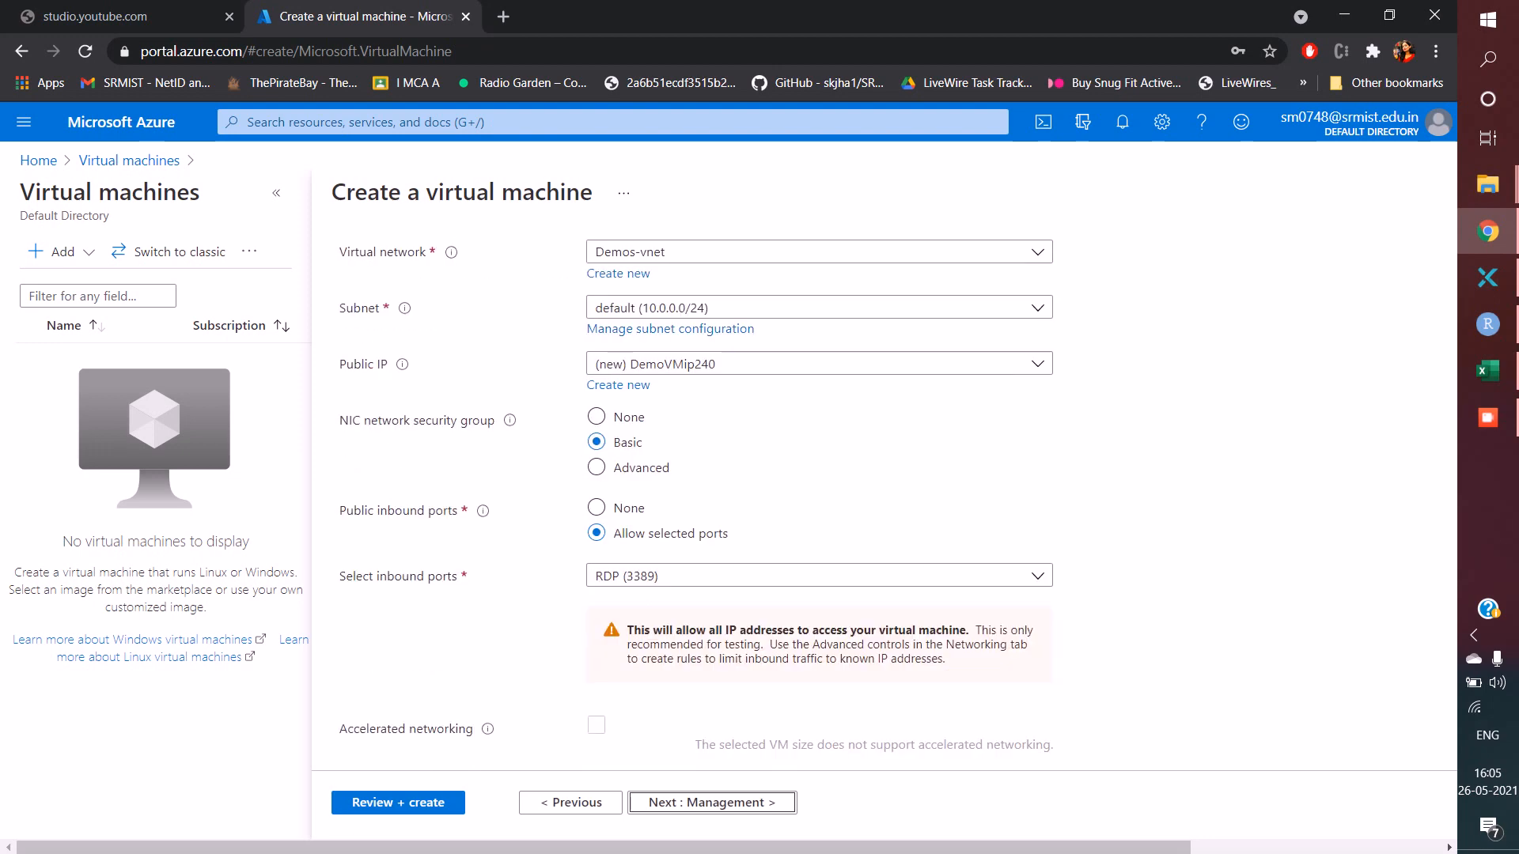
scroll(696, 501, "up", 1)
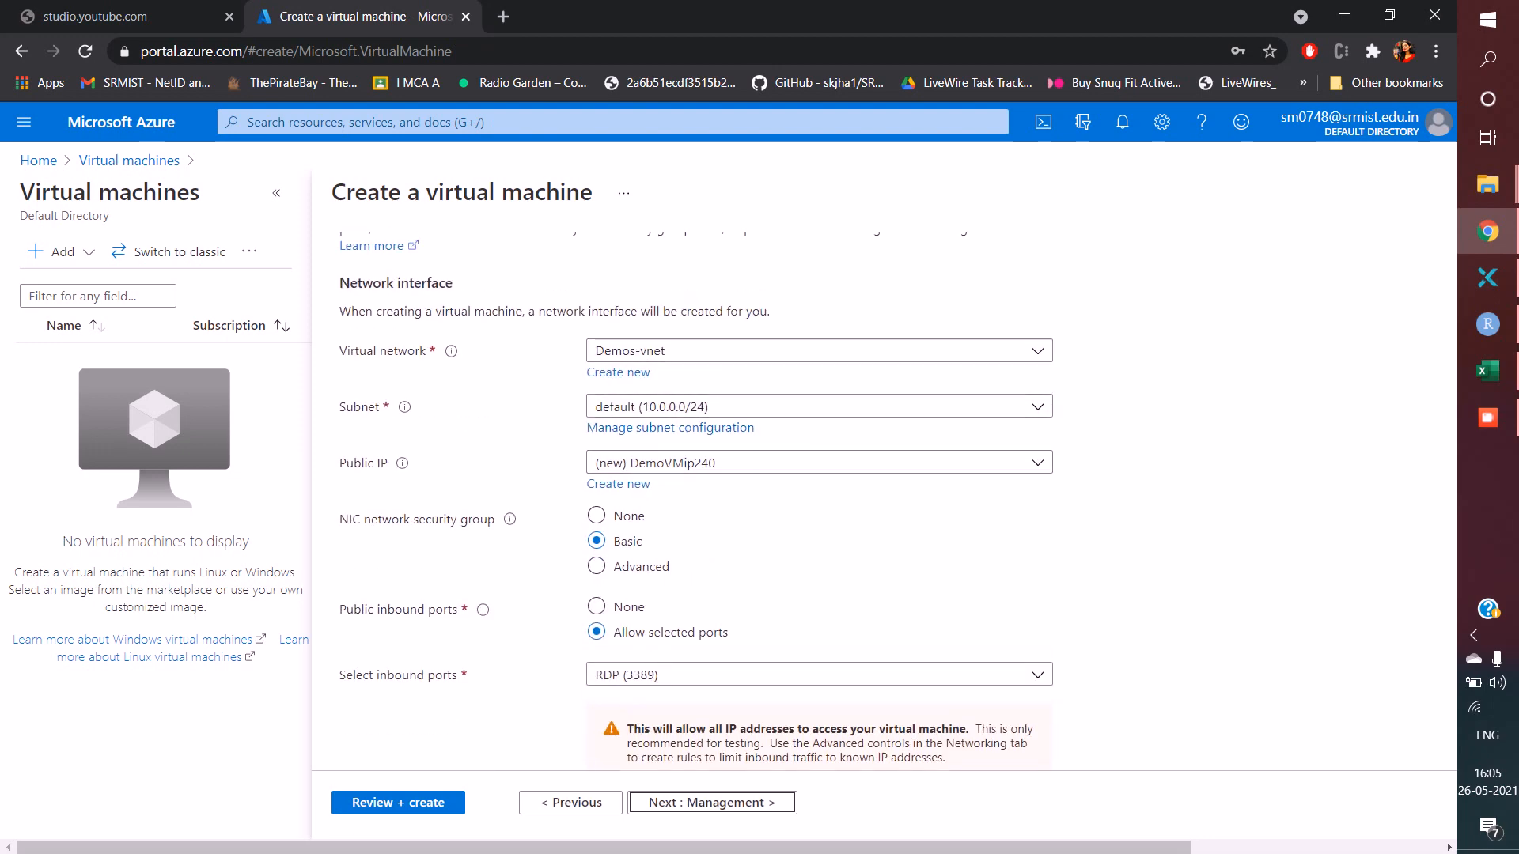
scroll(697, 499, "down", 3)
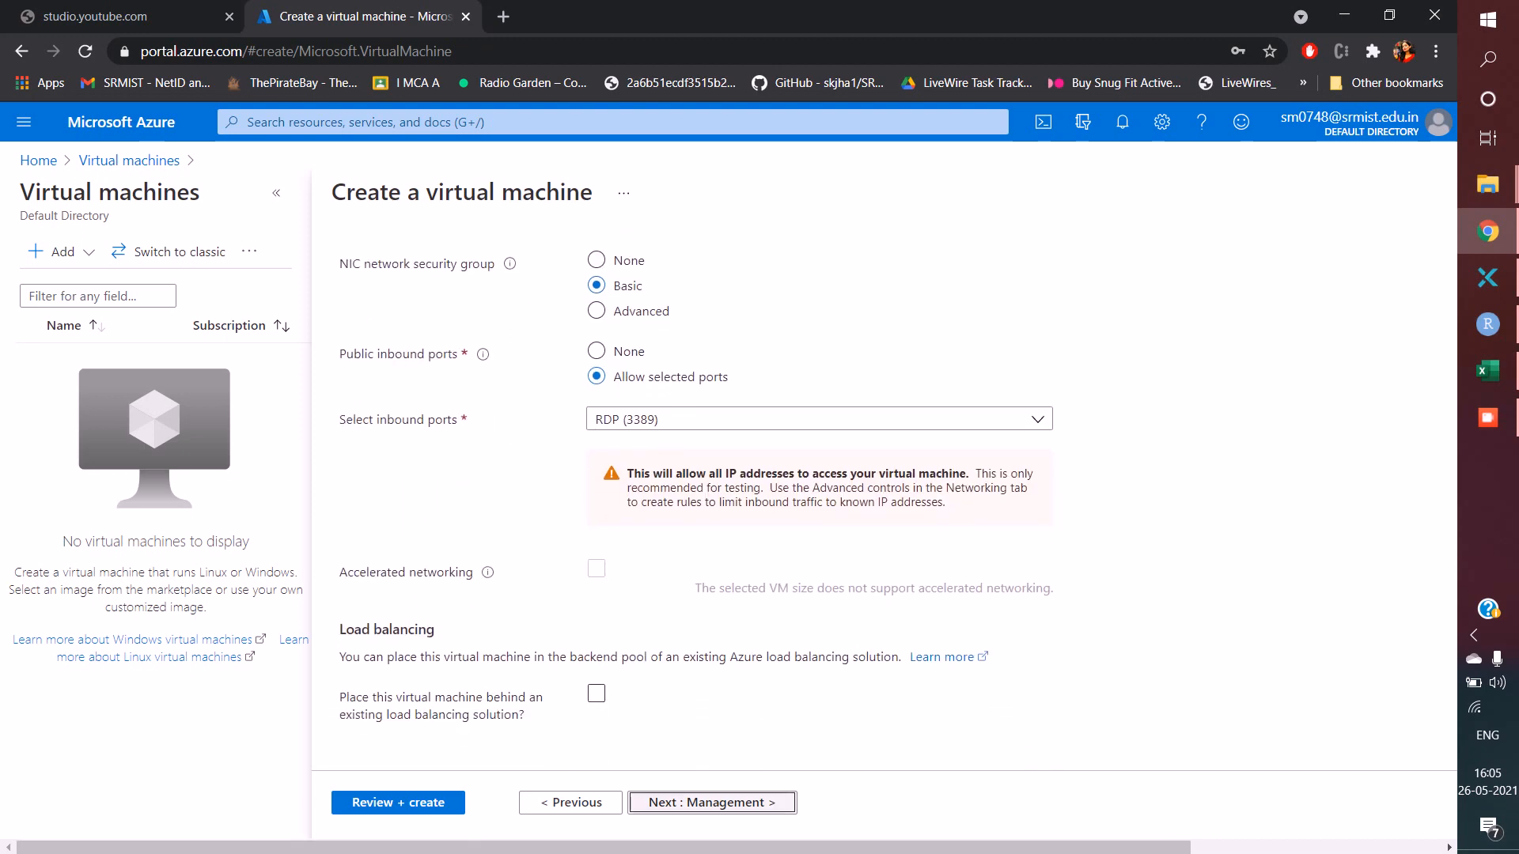
left_click(712, 803)
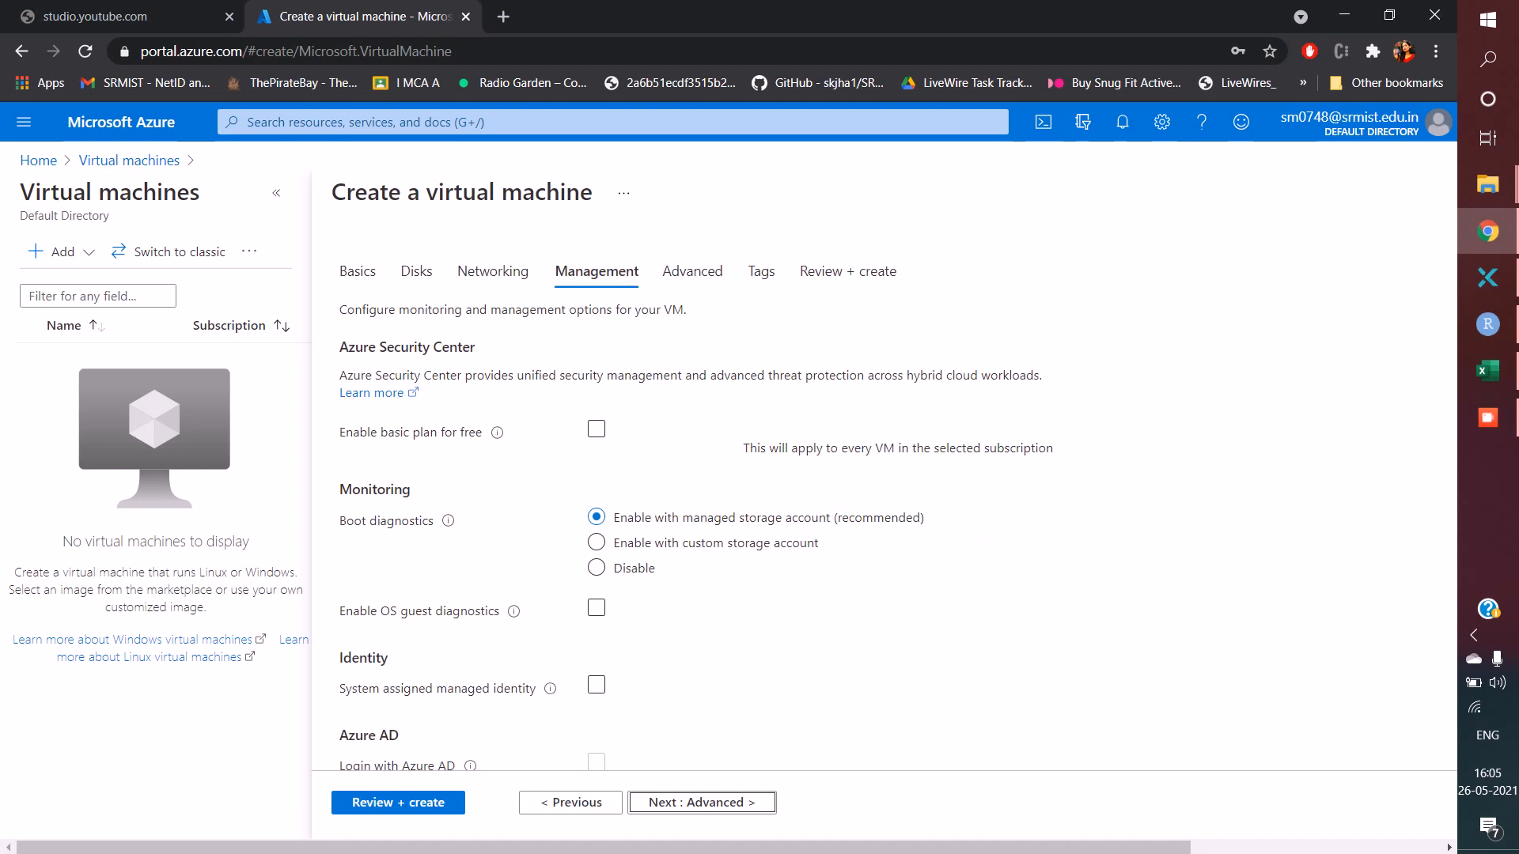
scroll(596, 541, "down", 5)
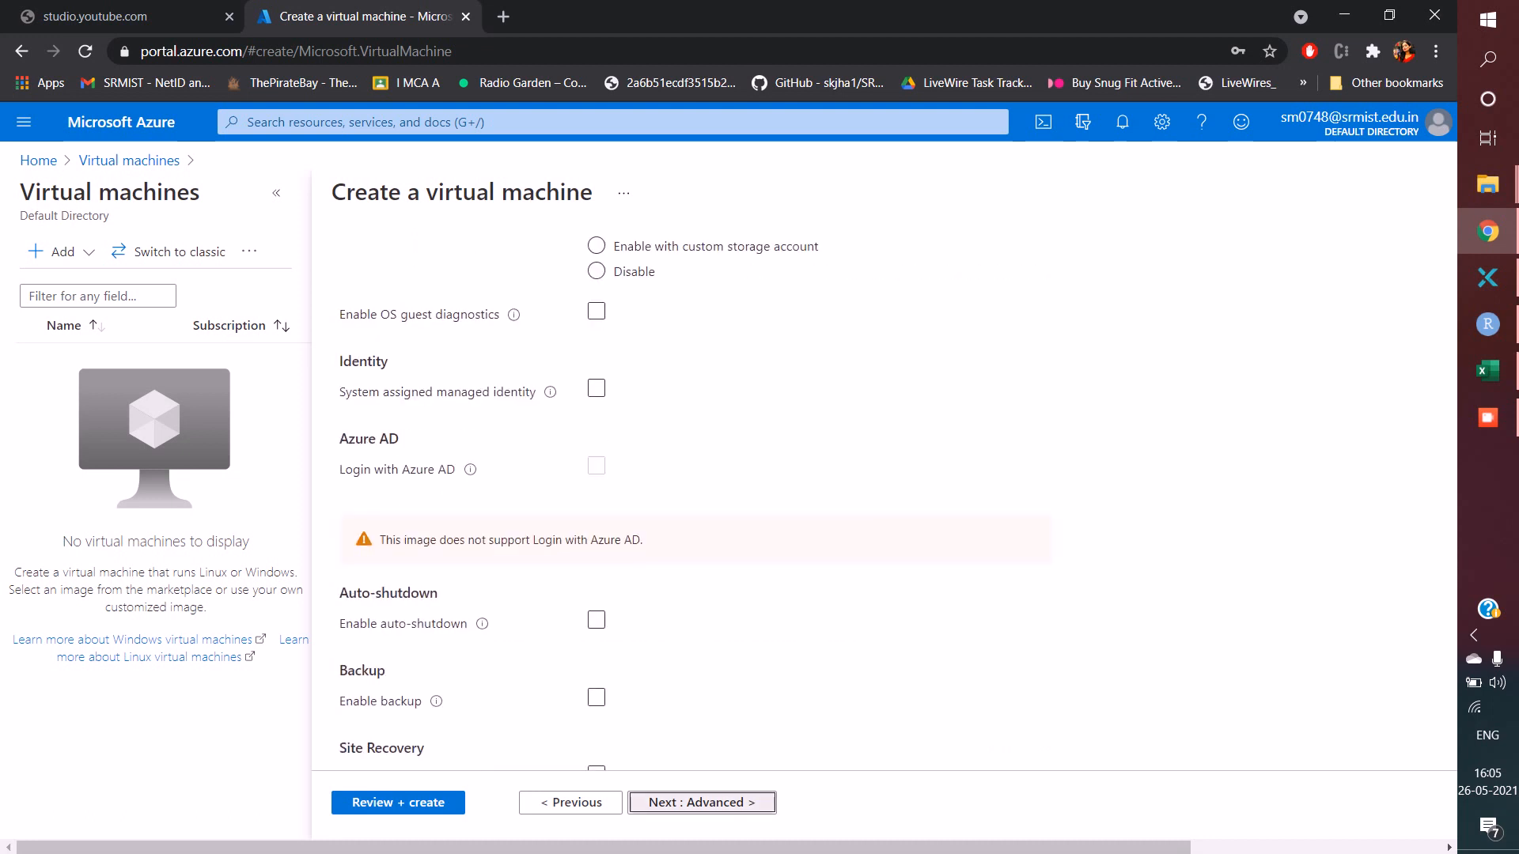
left_click(702, 803)
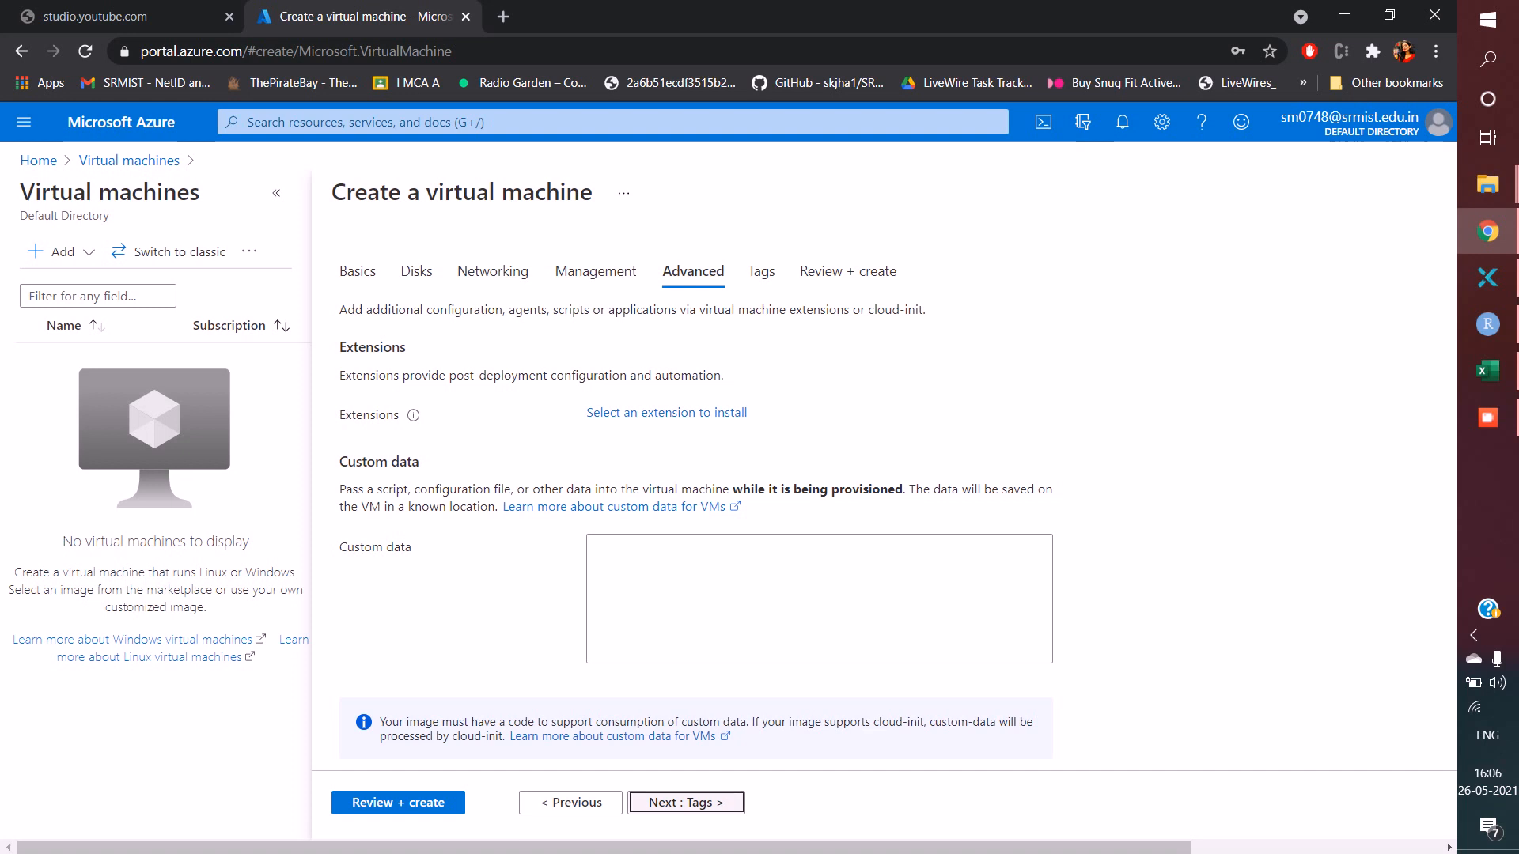
- Continue to the tag settings and check which resource types a tag can apply to, leaving the tag name and value empty
left_click(686, 802)
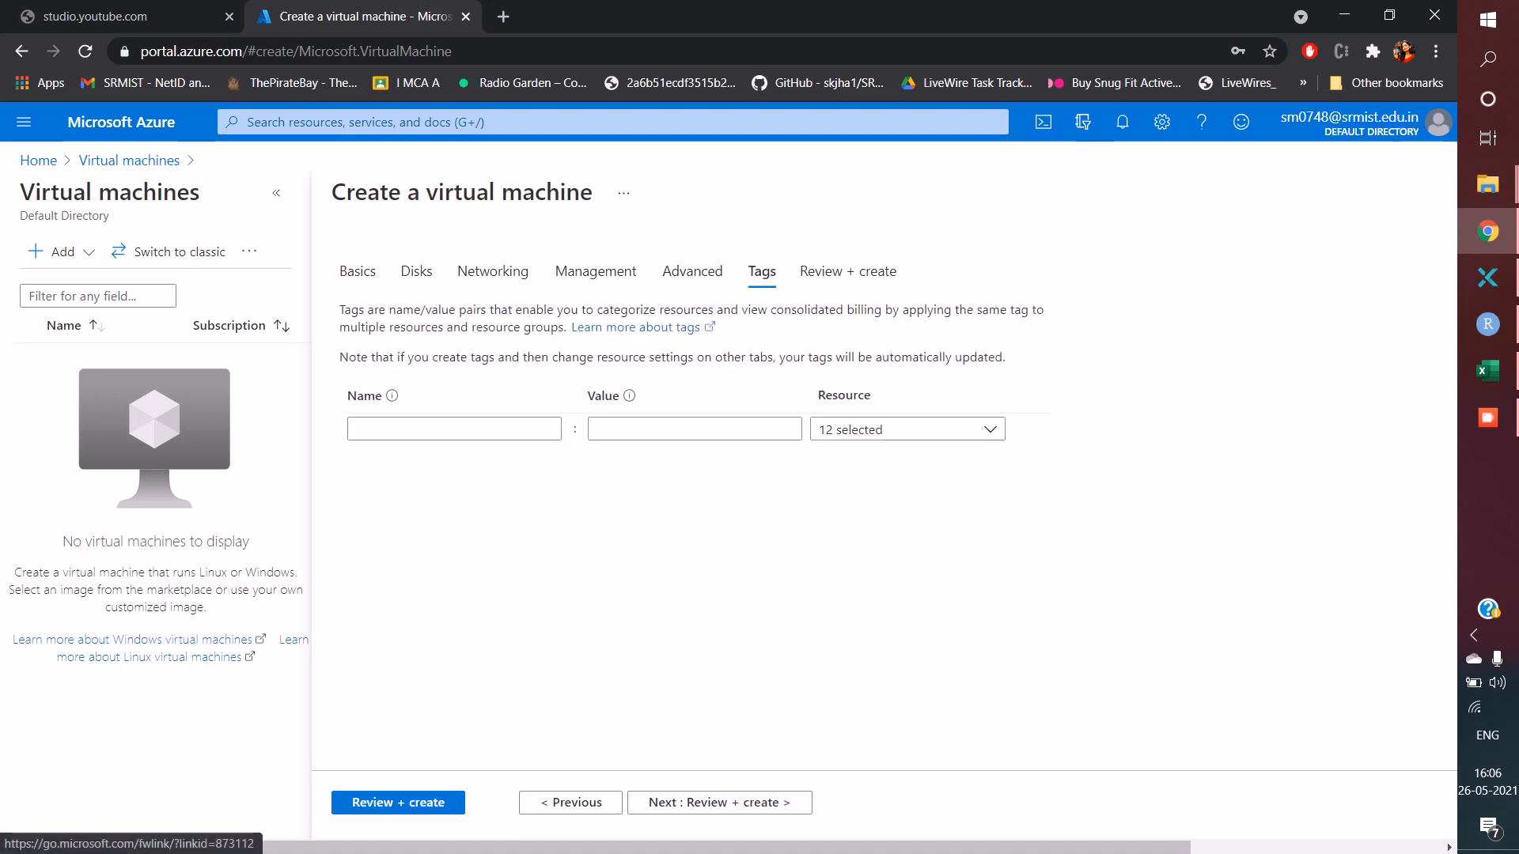
left_click(454, 429)
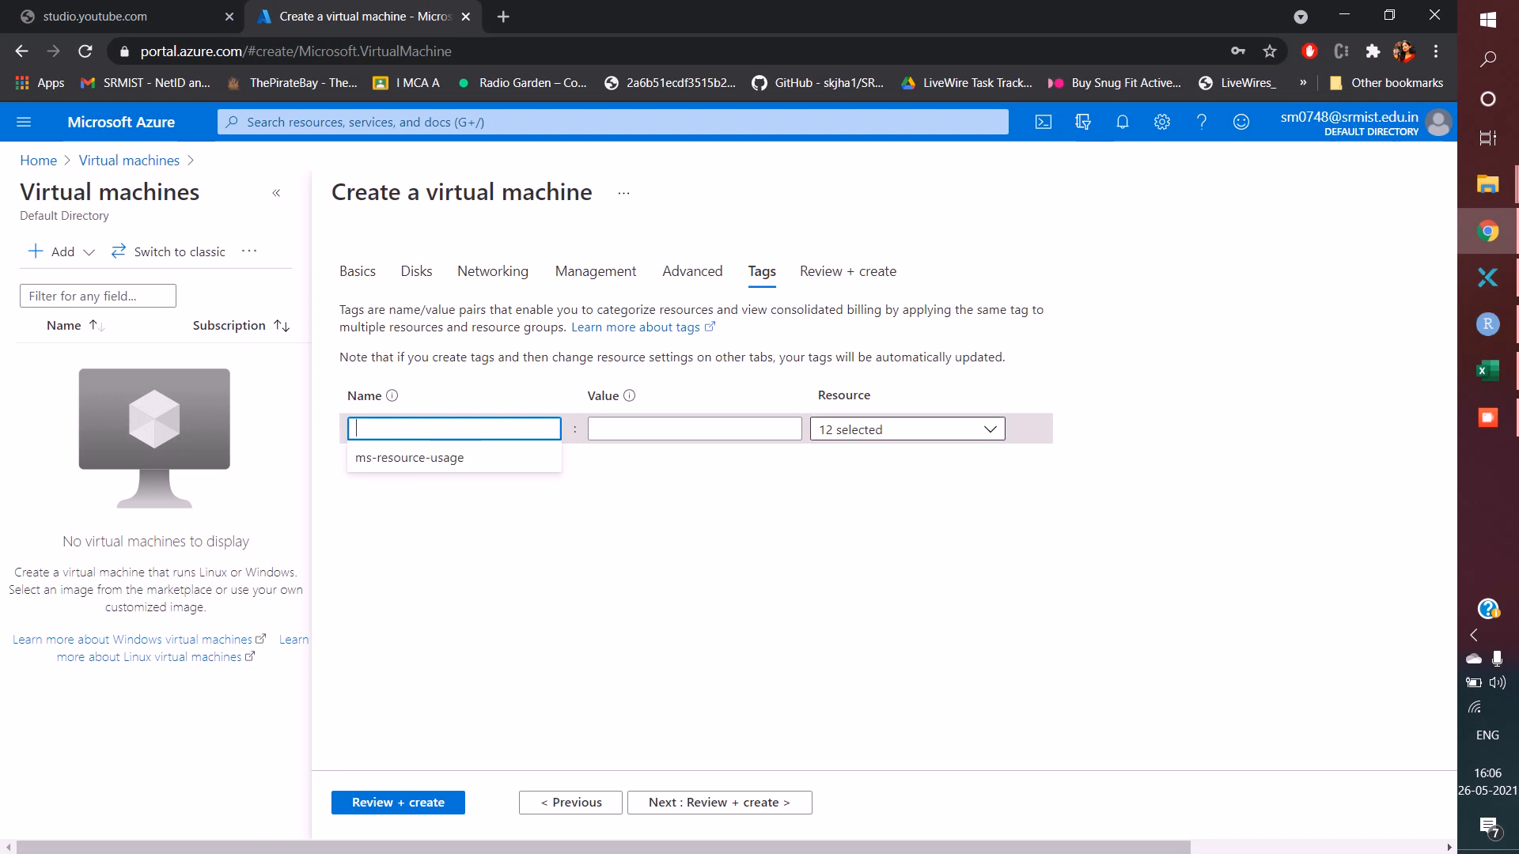
left_click(908, 430)
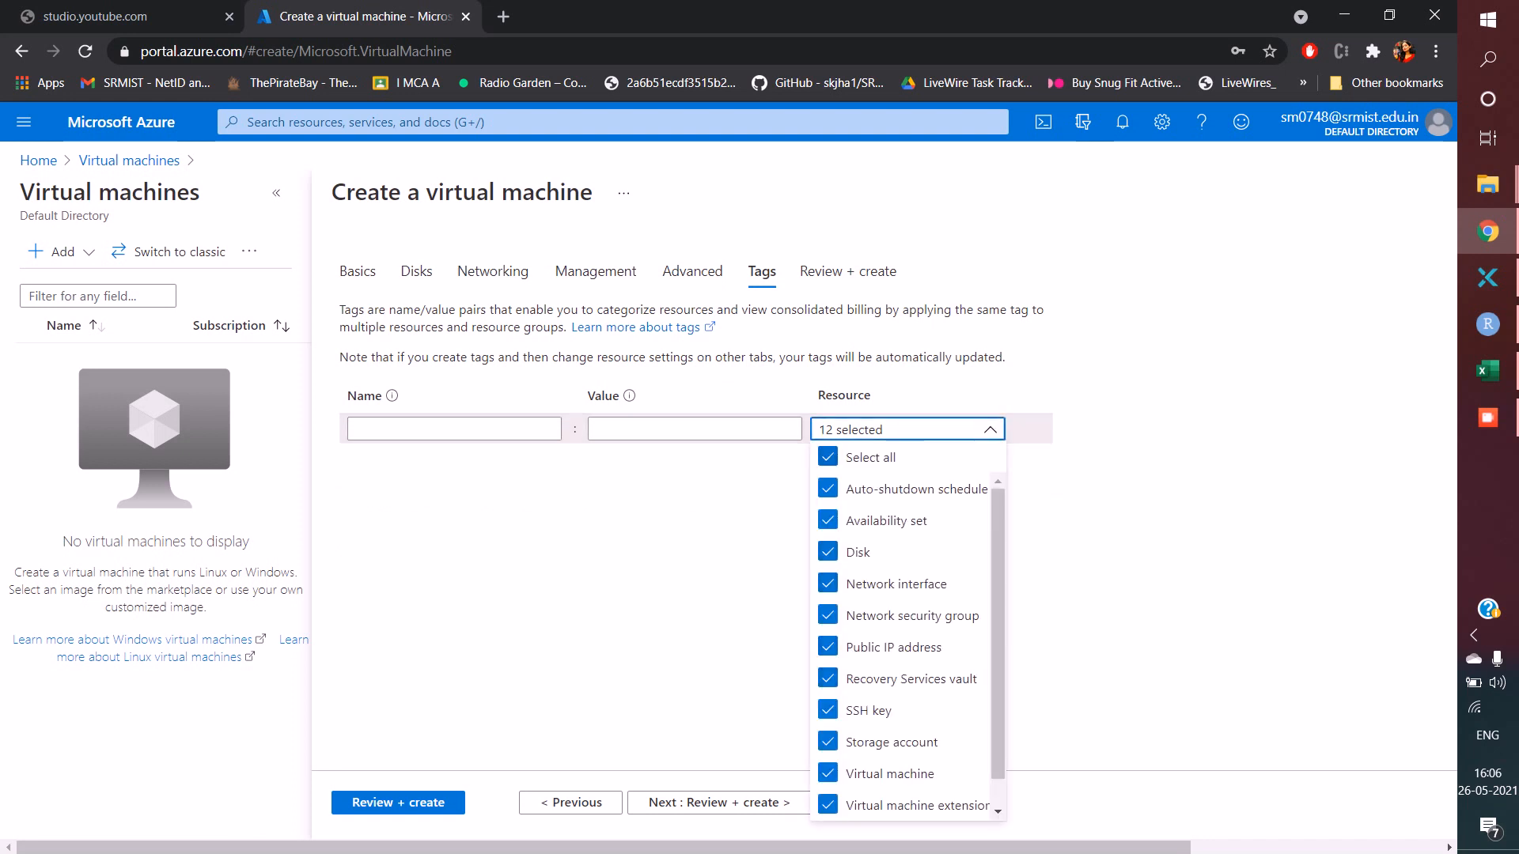
left_click(712, 569)
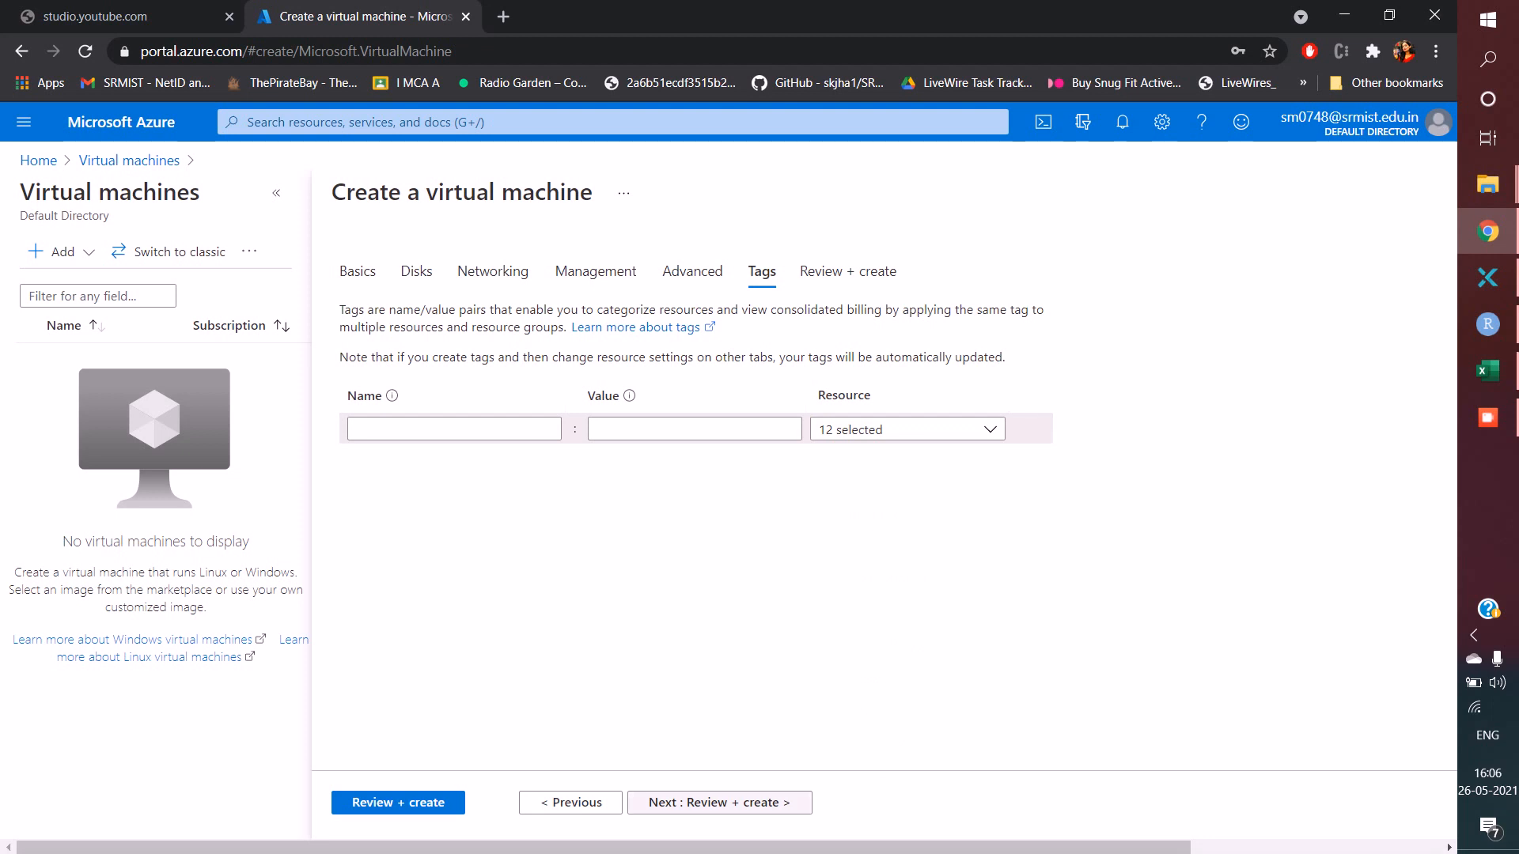
- Review the validated configuration summary and create the DemoVM virtual machine
left_click(719, 802)
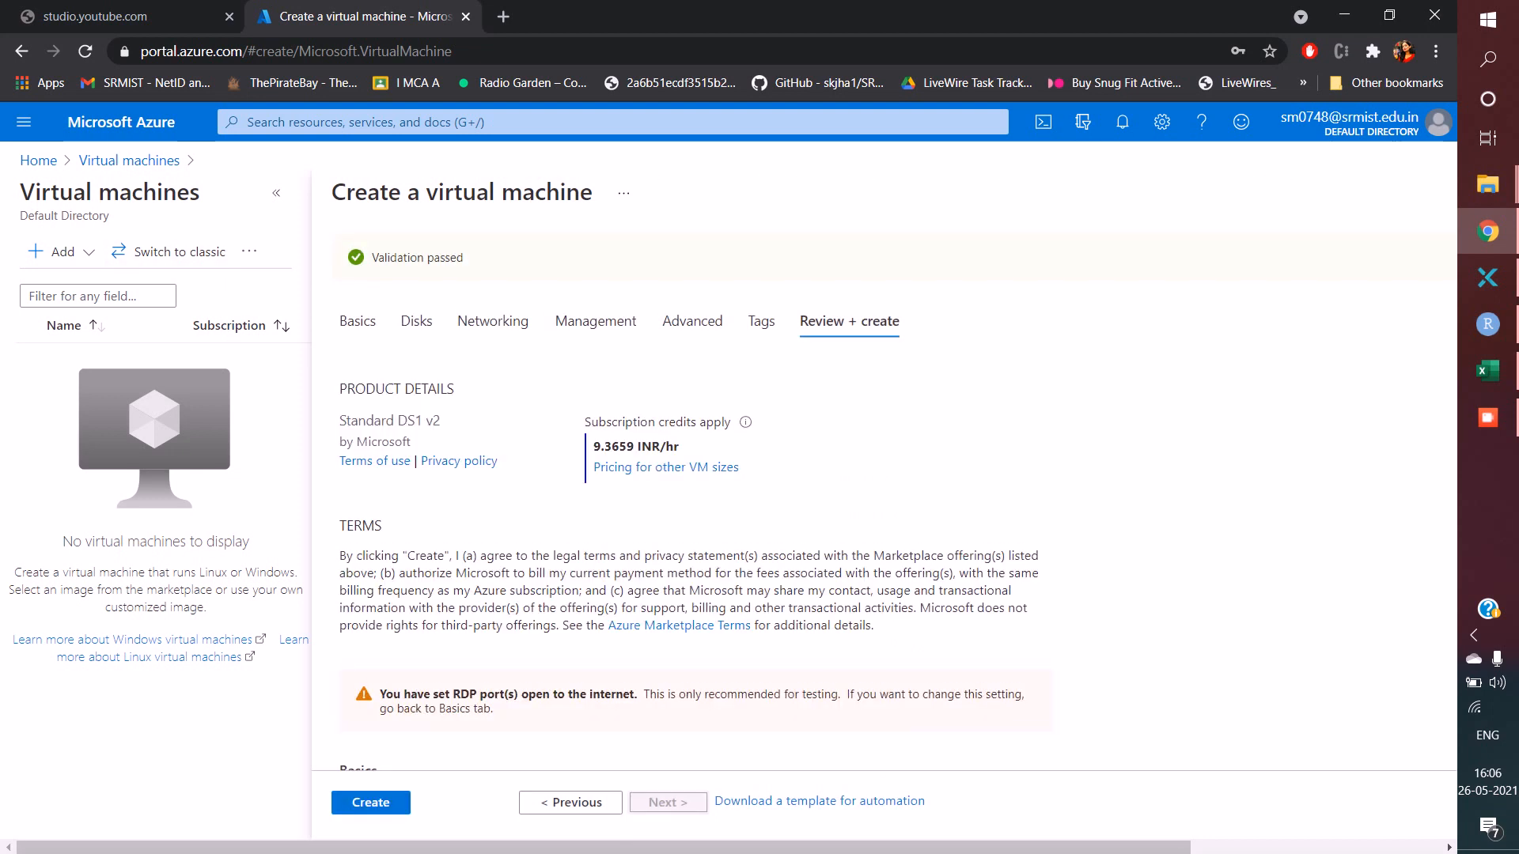
scroll(688, 522, "down", 2)
scroll(689, 522, "down", 3)
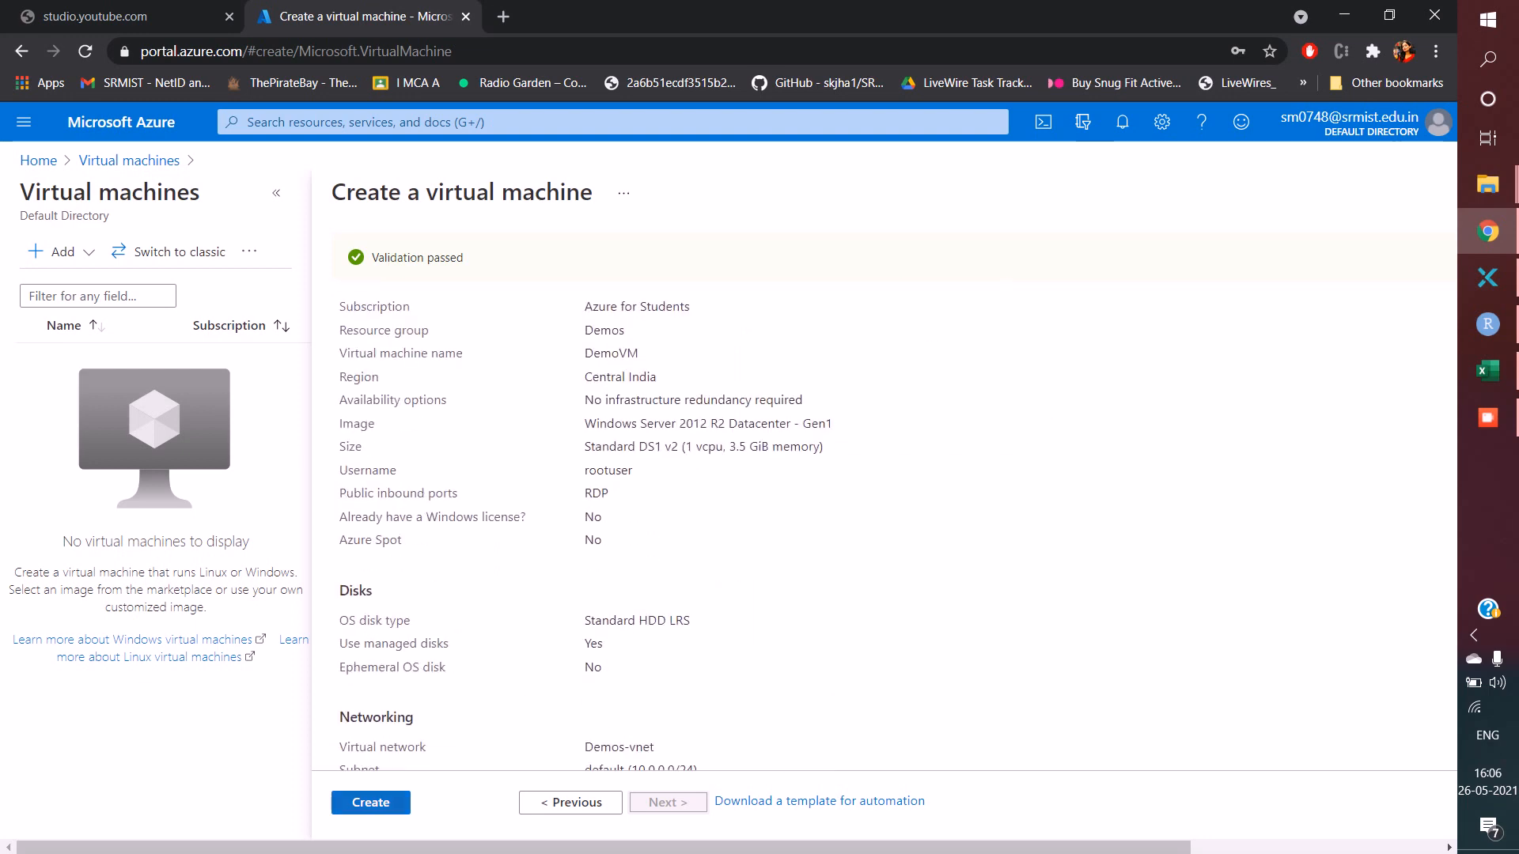
left_click(370, 803)
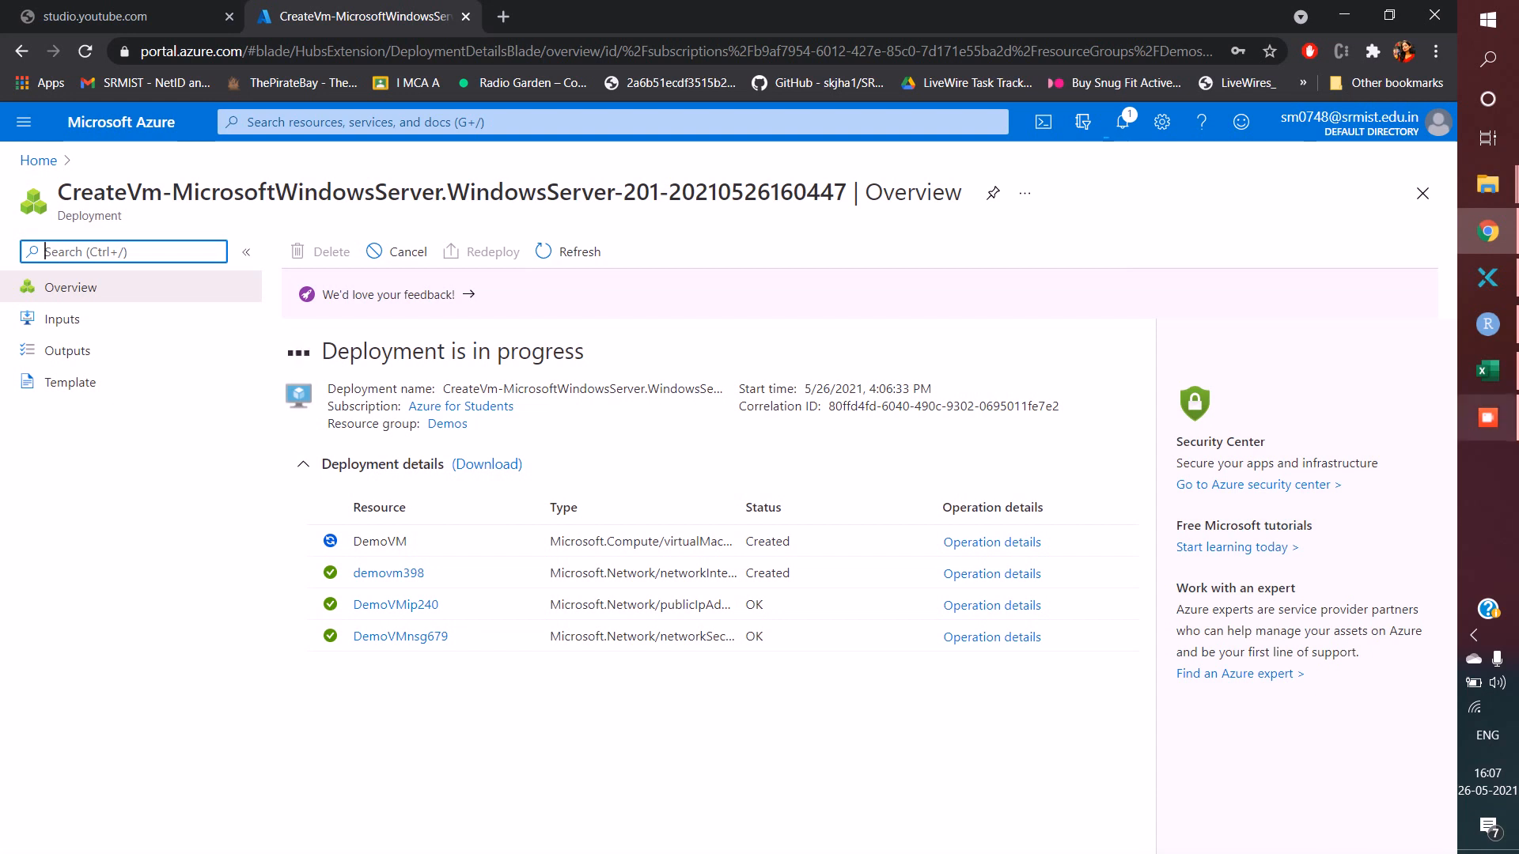
mouse_move(1488, 417)
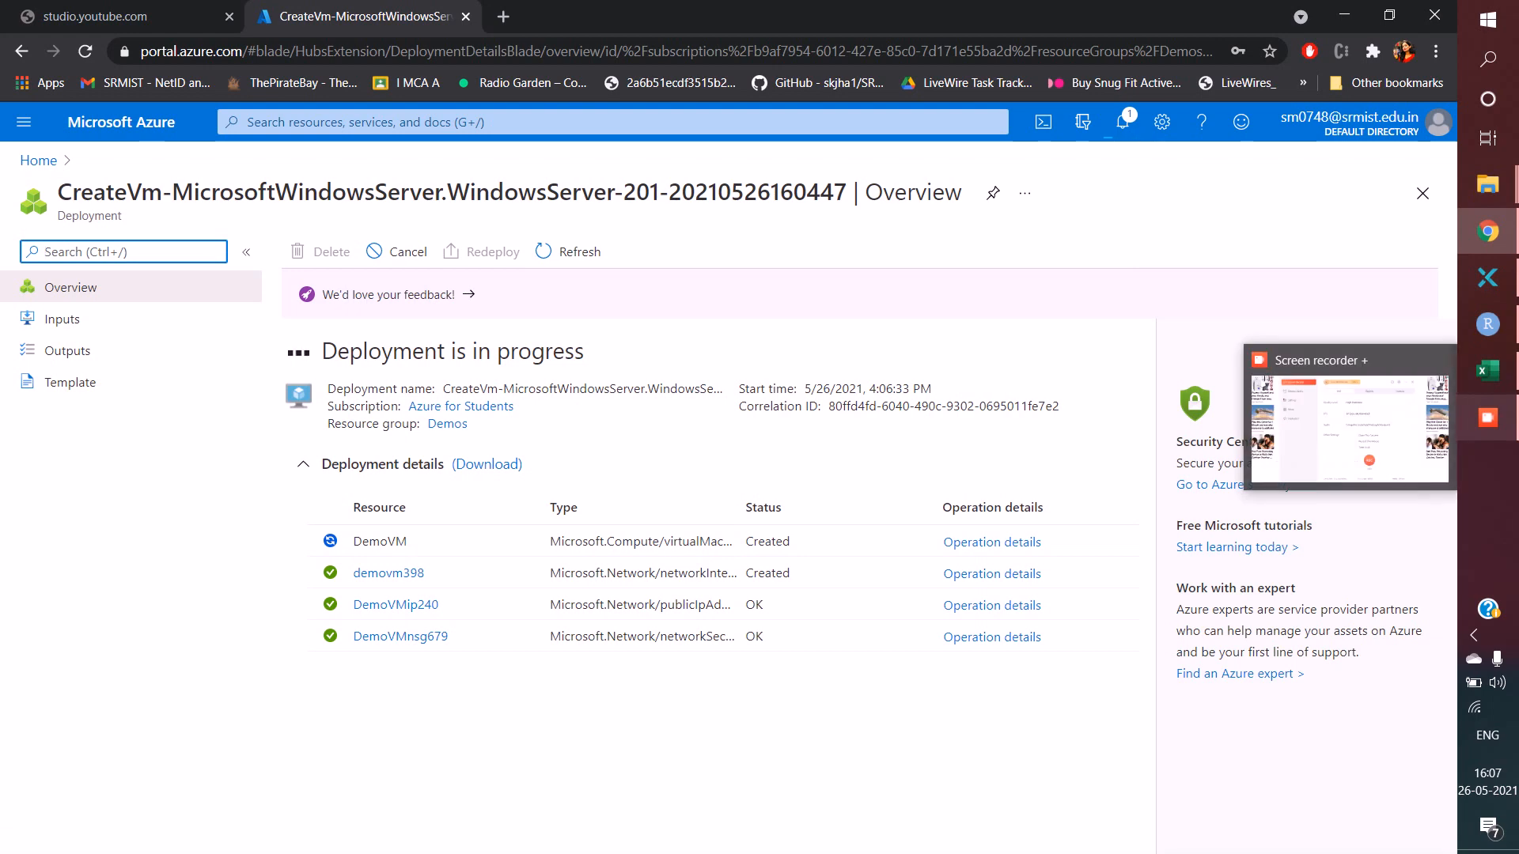
left_click(1487, 418)
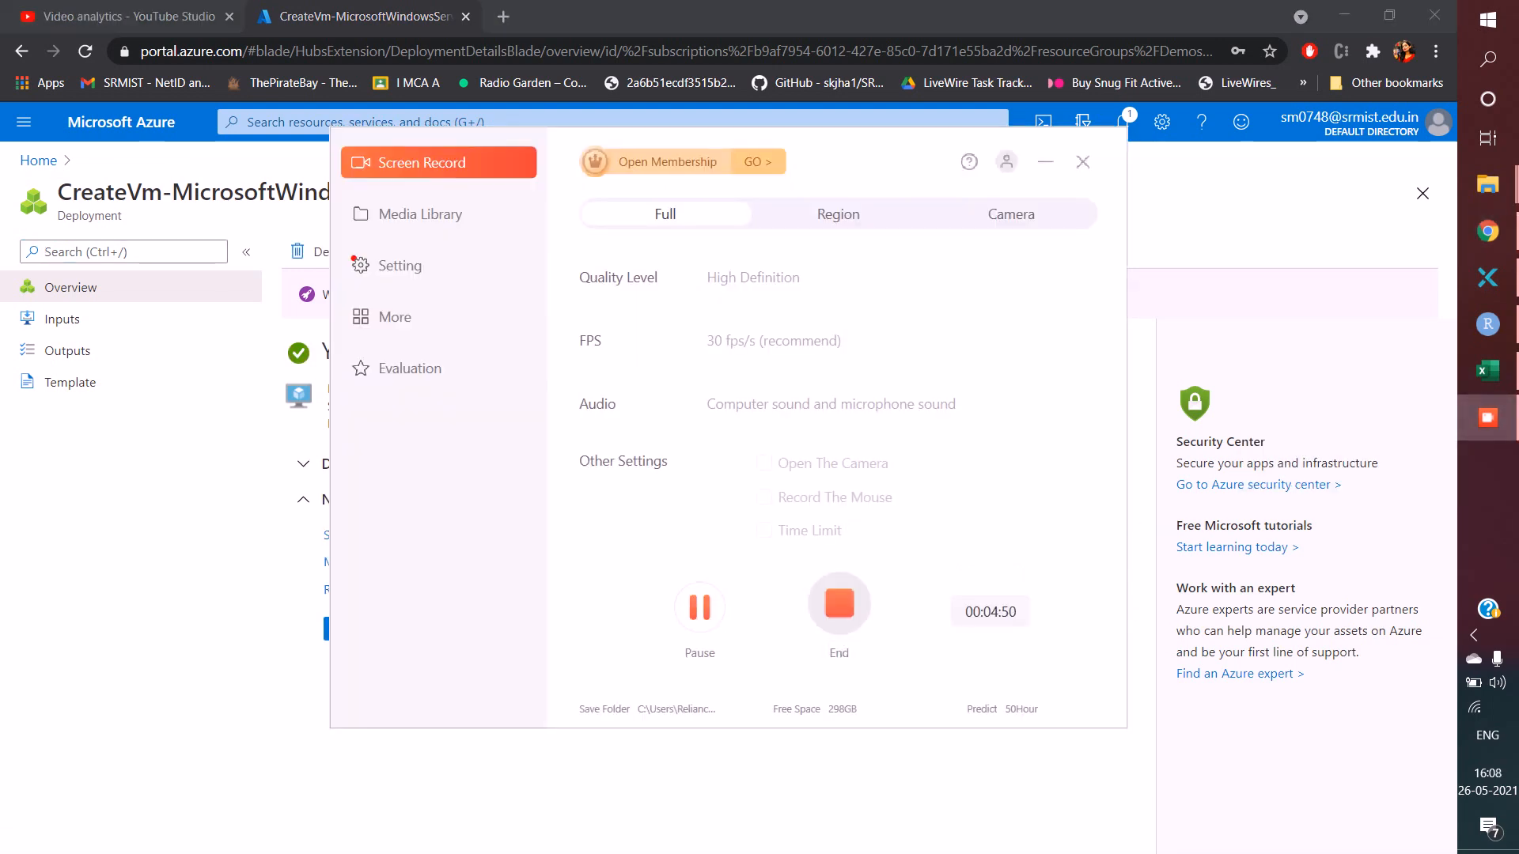
left_click(1045, 162)
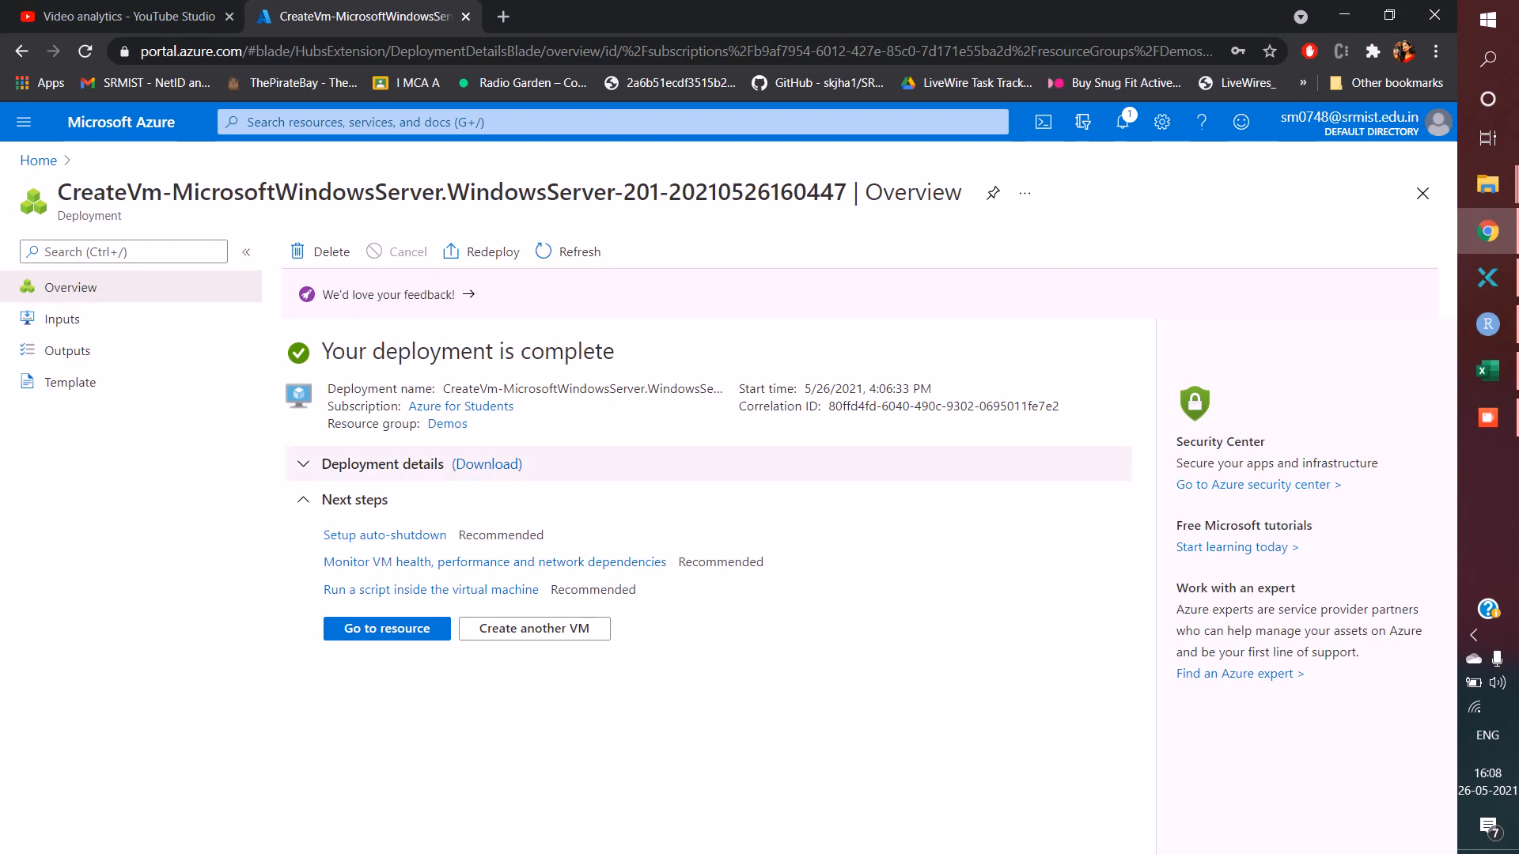
- Check the deployment notification, then open the deployed DemoVM resource and look over its properties
left_click(1123, 122)
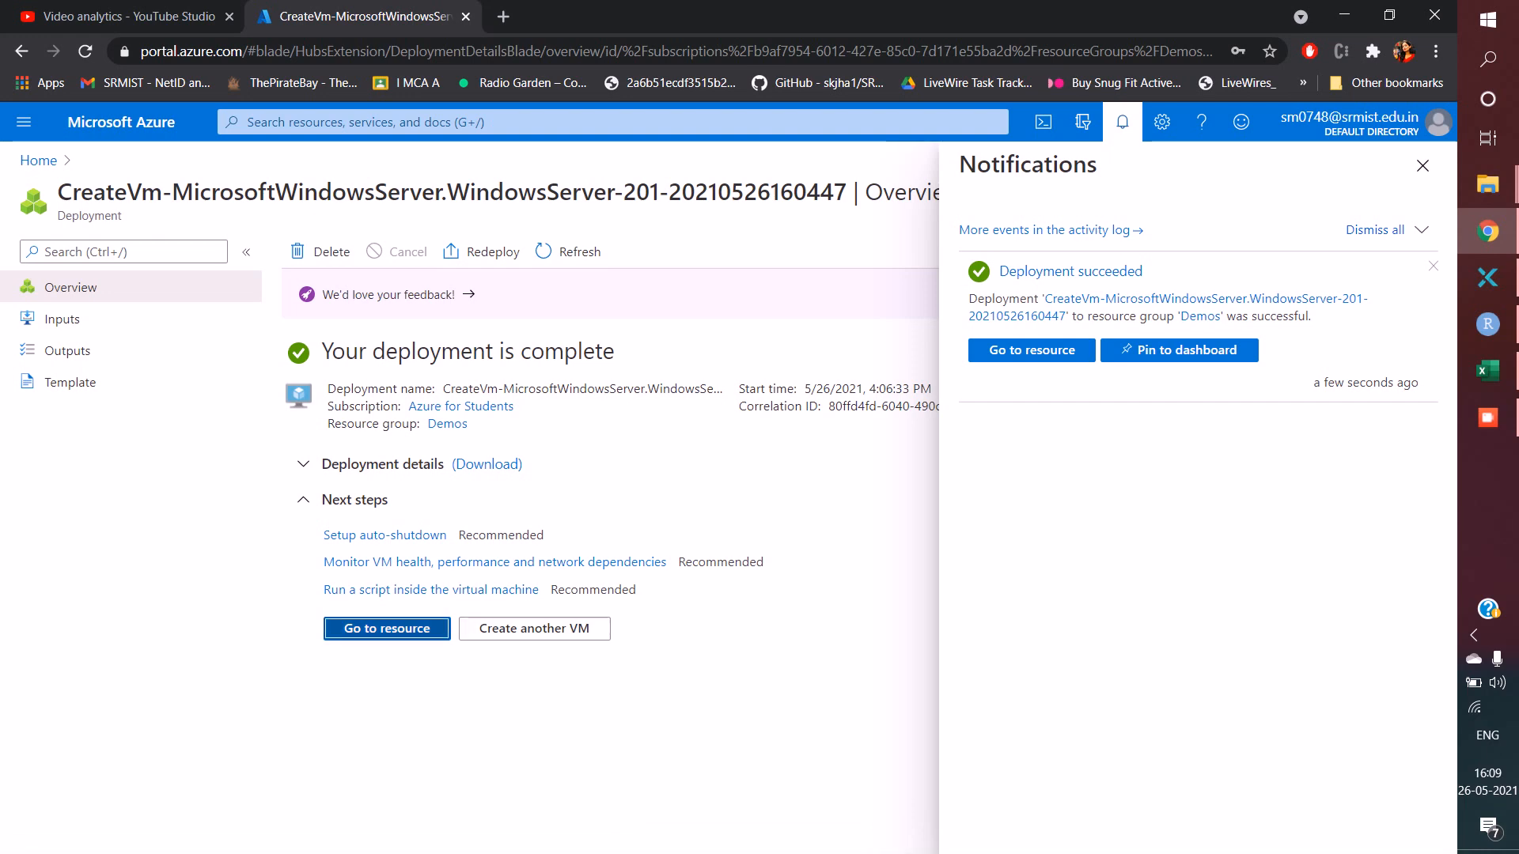
left_click(387, 628)
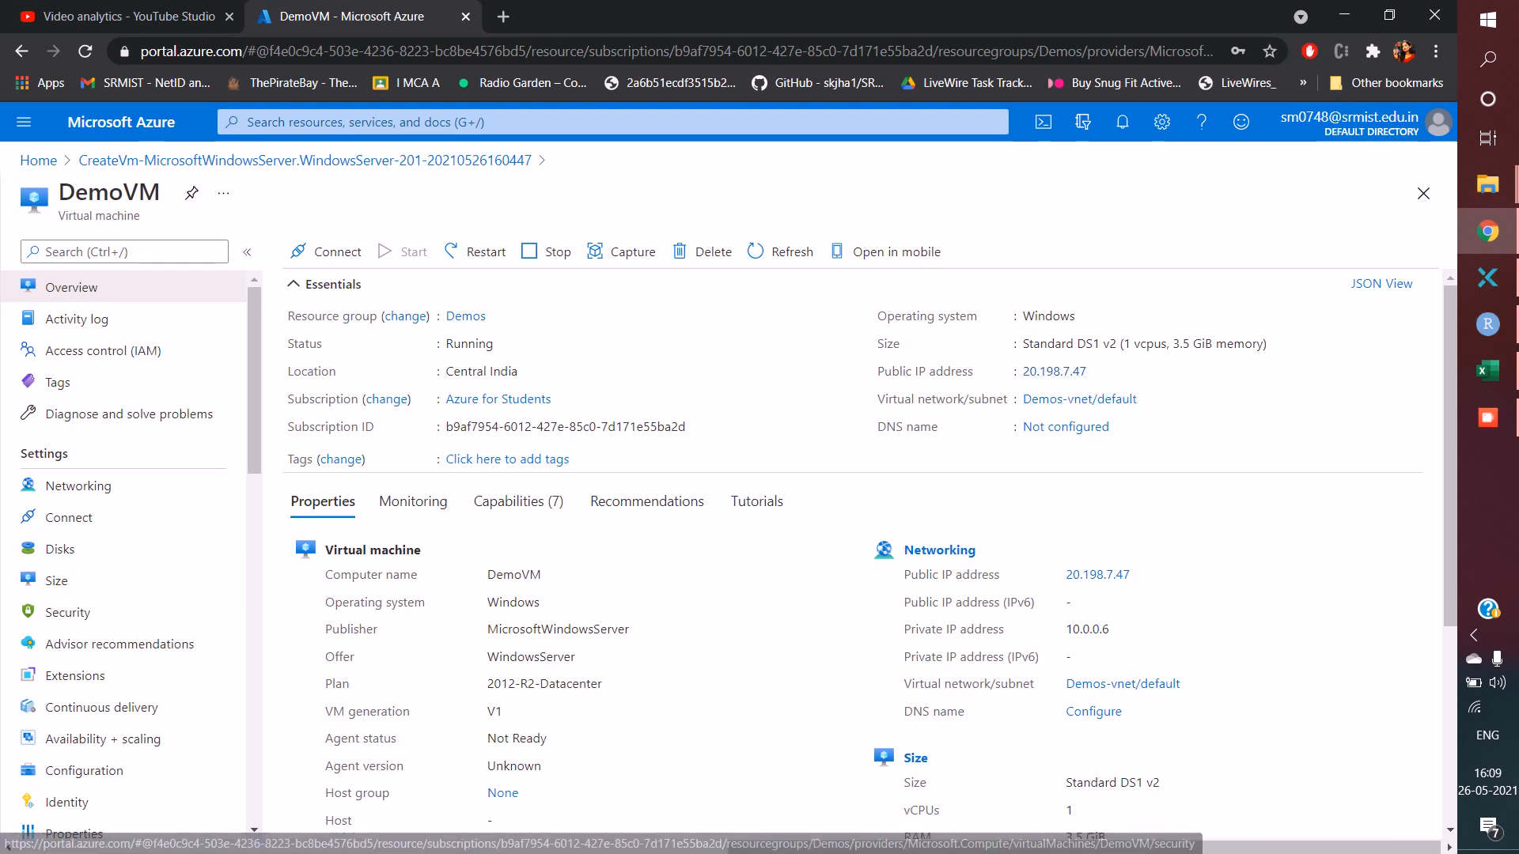
scroll(870, 554, "down", 3)
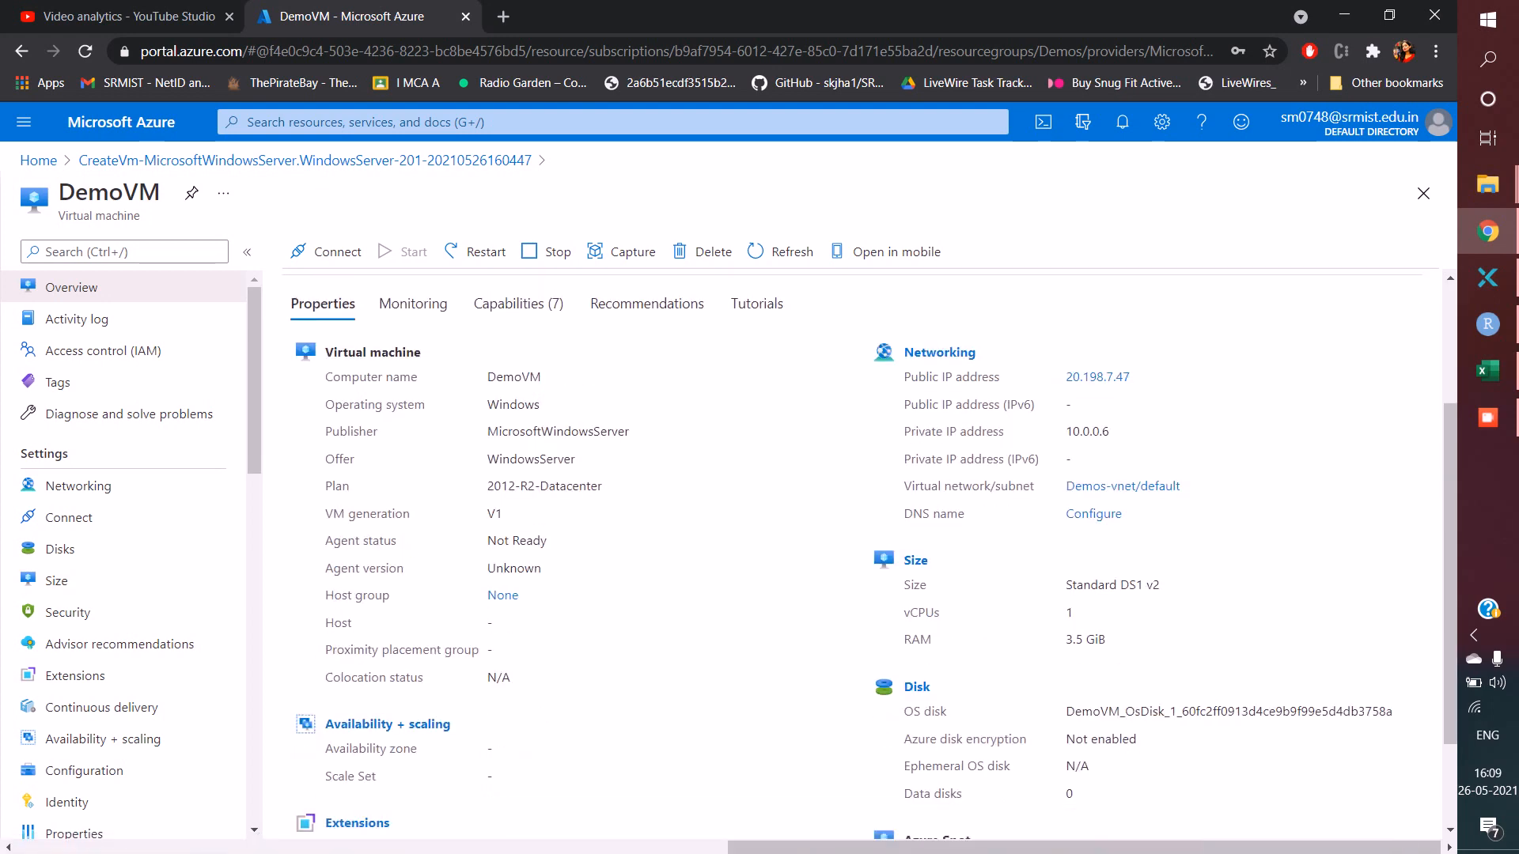
scroll(870, 554, "up", 3)
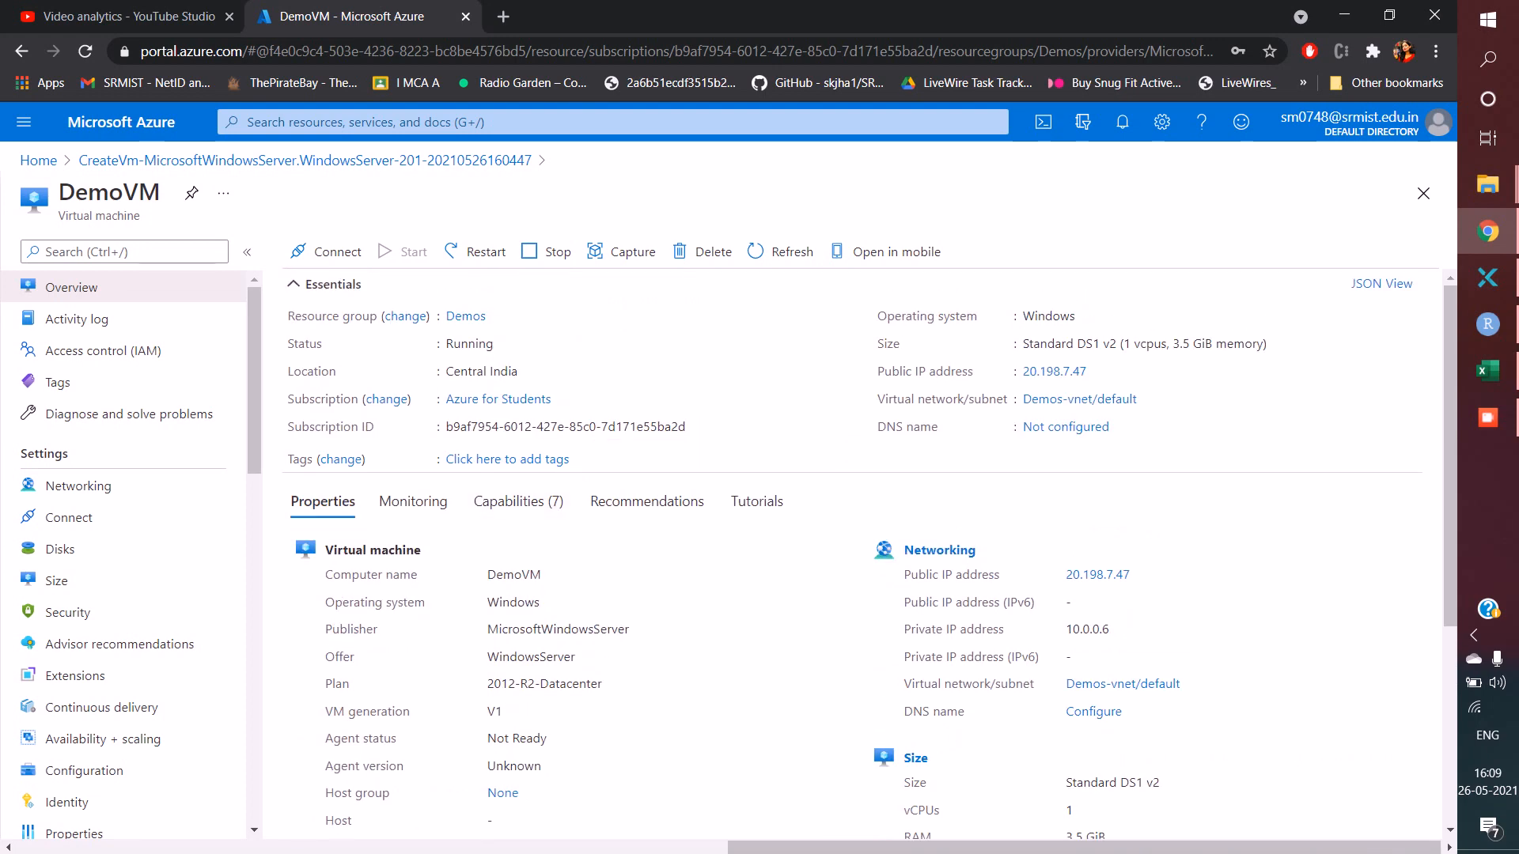
- Launch Remote Desktop Connection by running mstsc and clear the prefilled computer address
key("super+r")
key("Right")
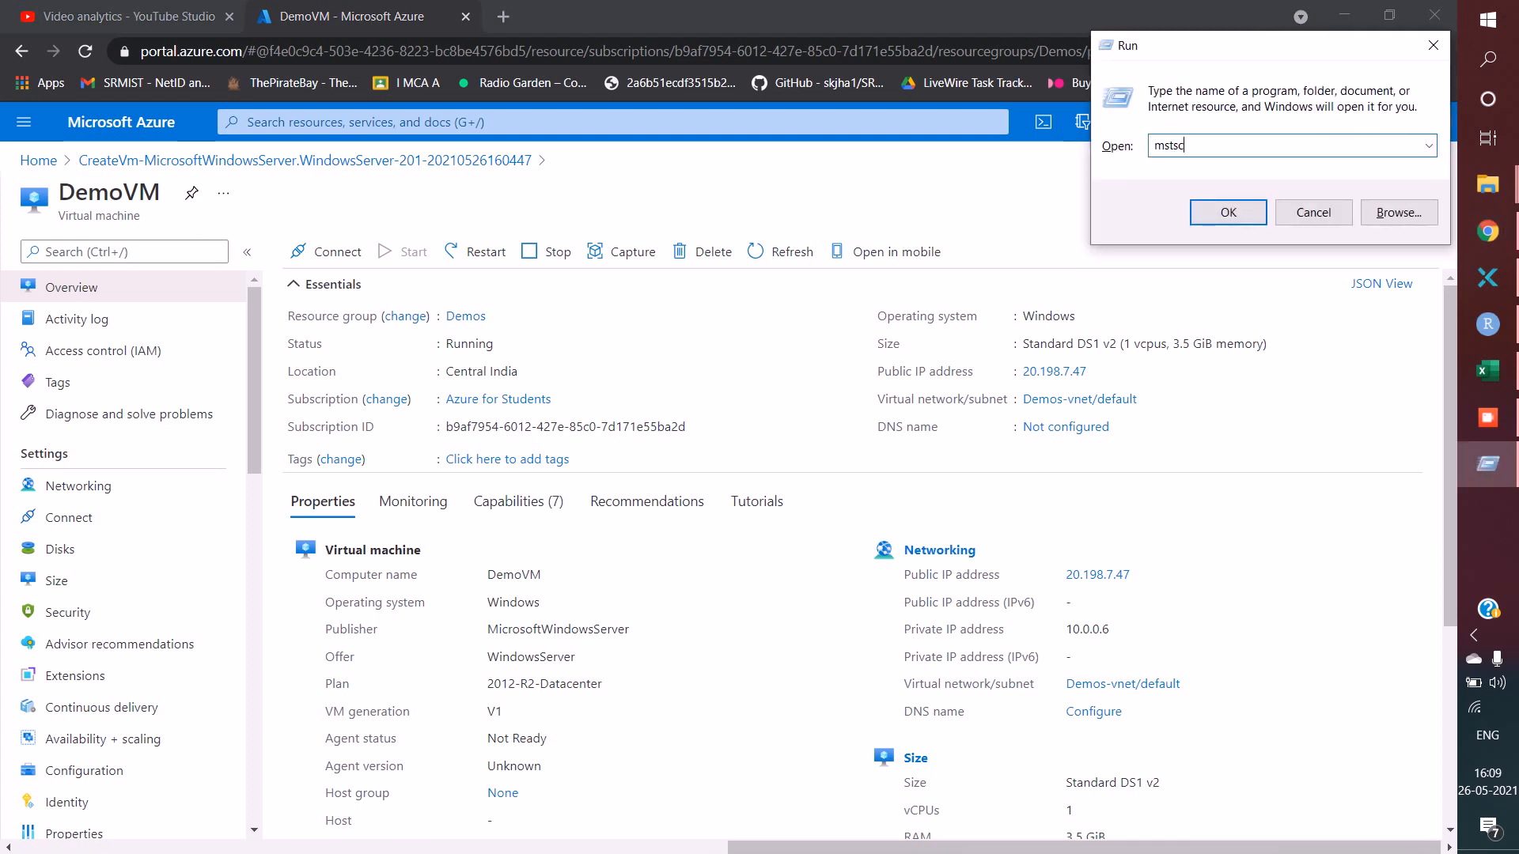
key("Return")
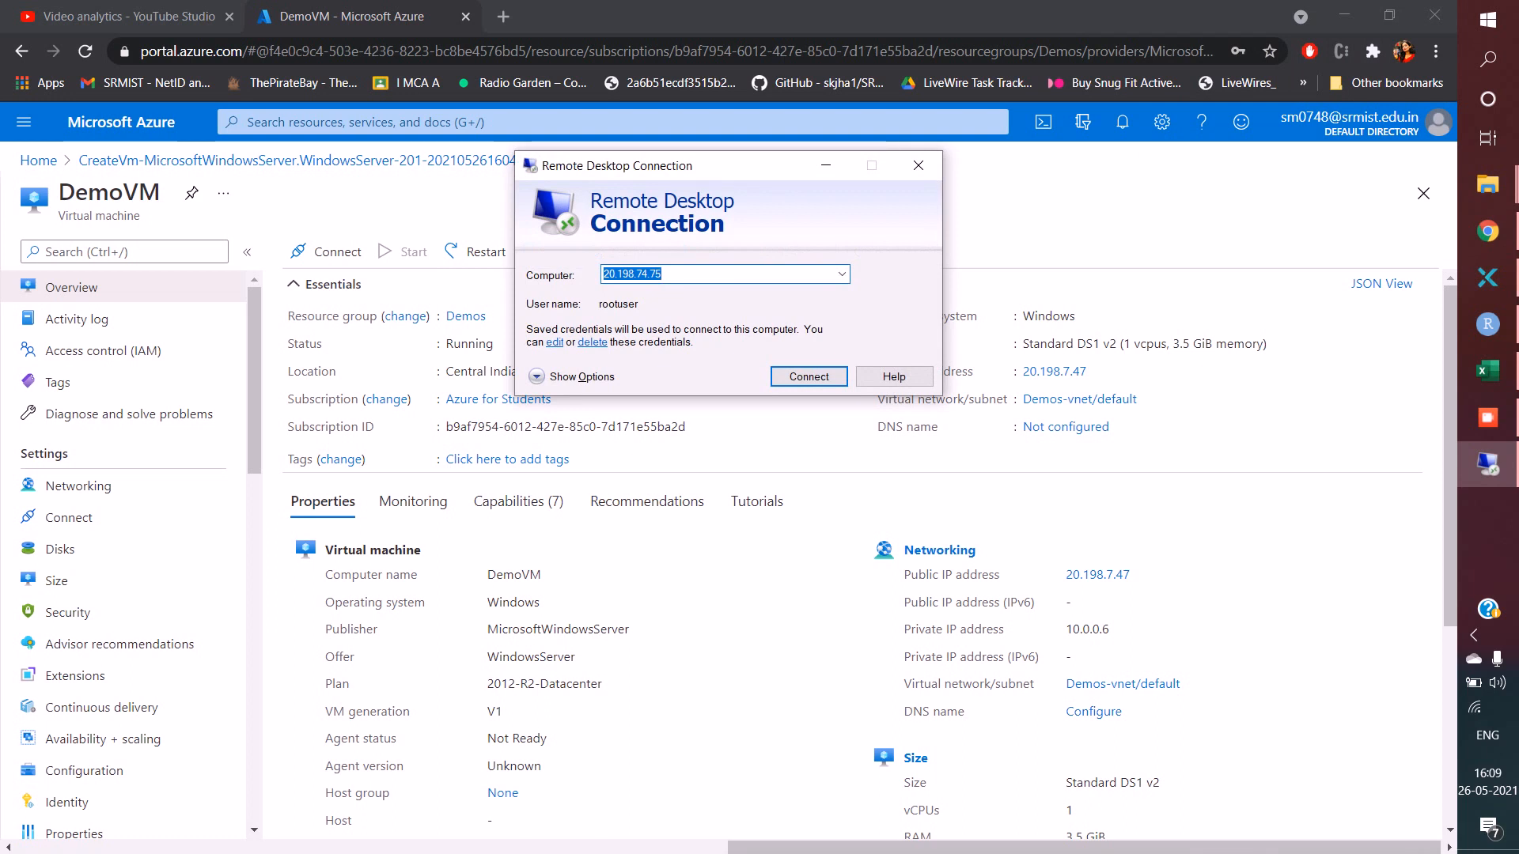
key("BackSpace")
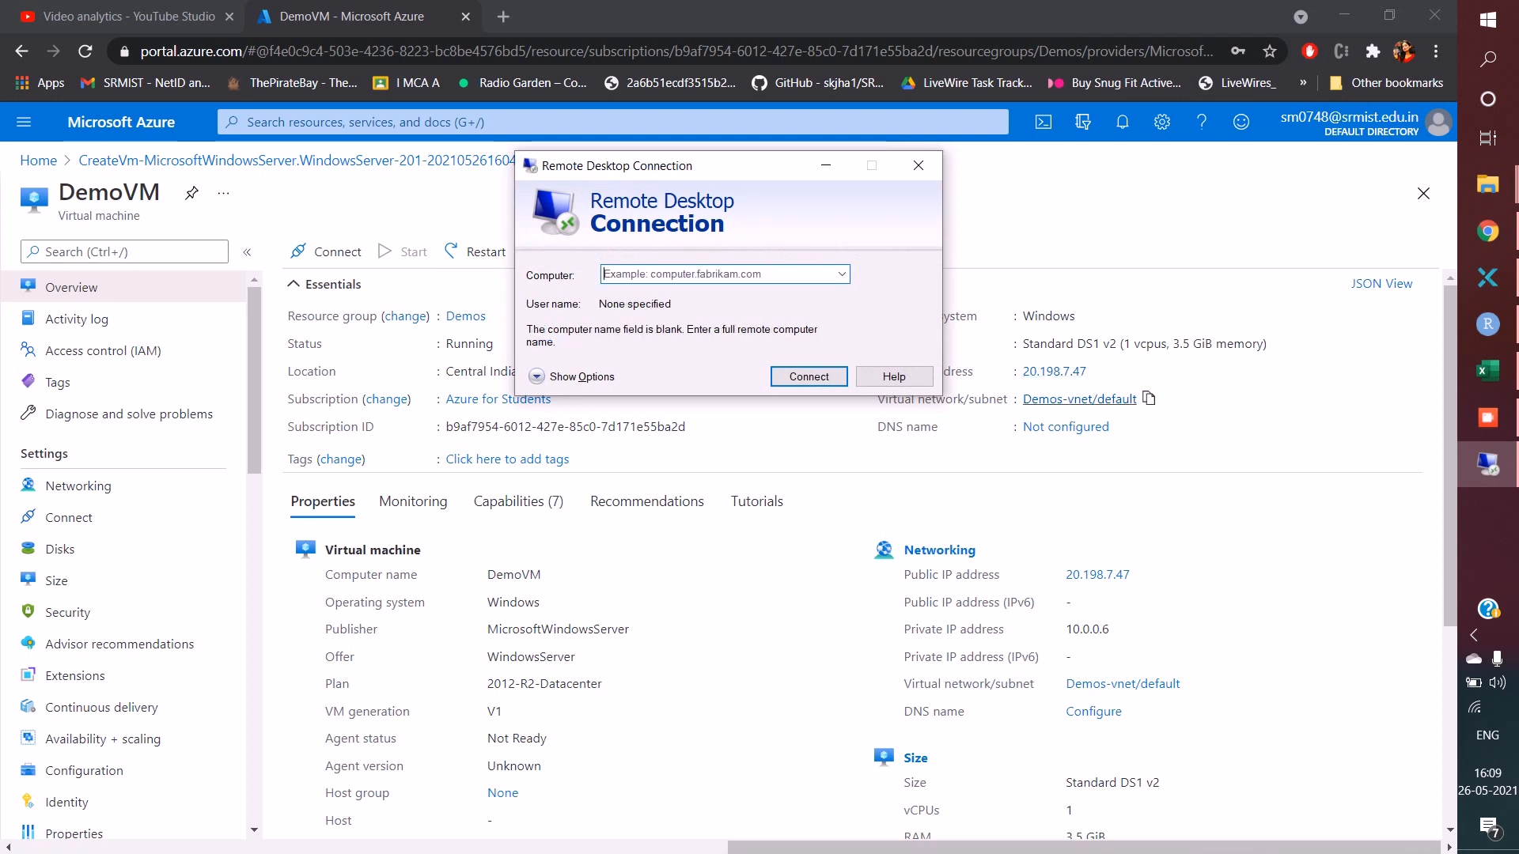
- Copy DemoVM's public IP address 20.198.7.47 in as the remote computer and try to connect, cancelling the credentials request
left_click(1099, 371)
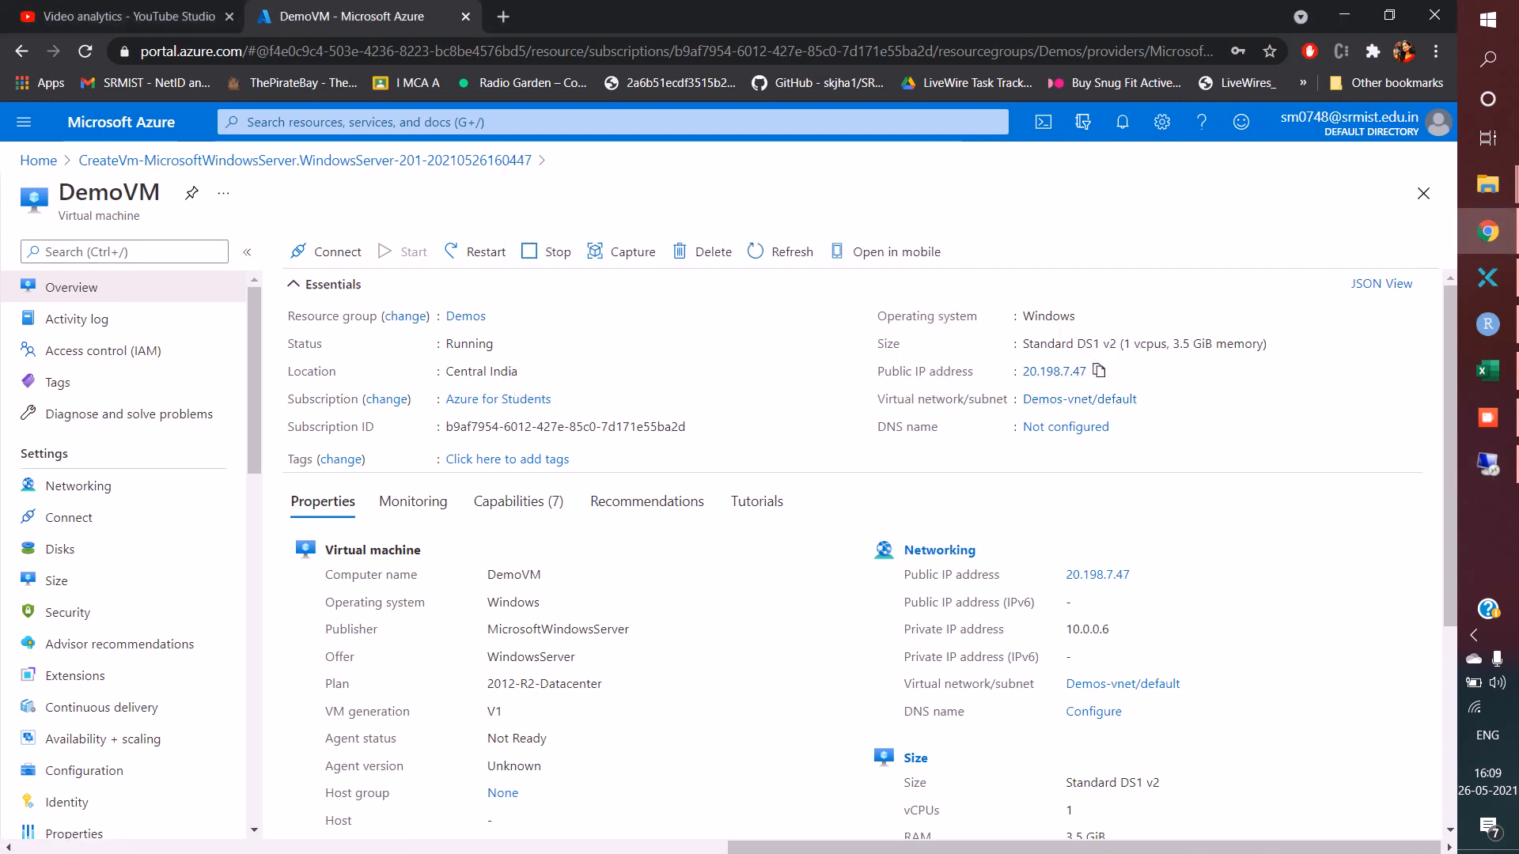
key("alt+Tab")
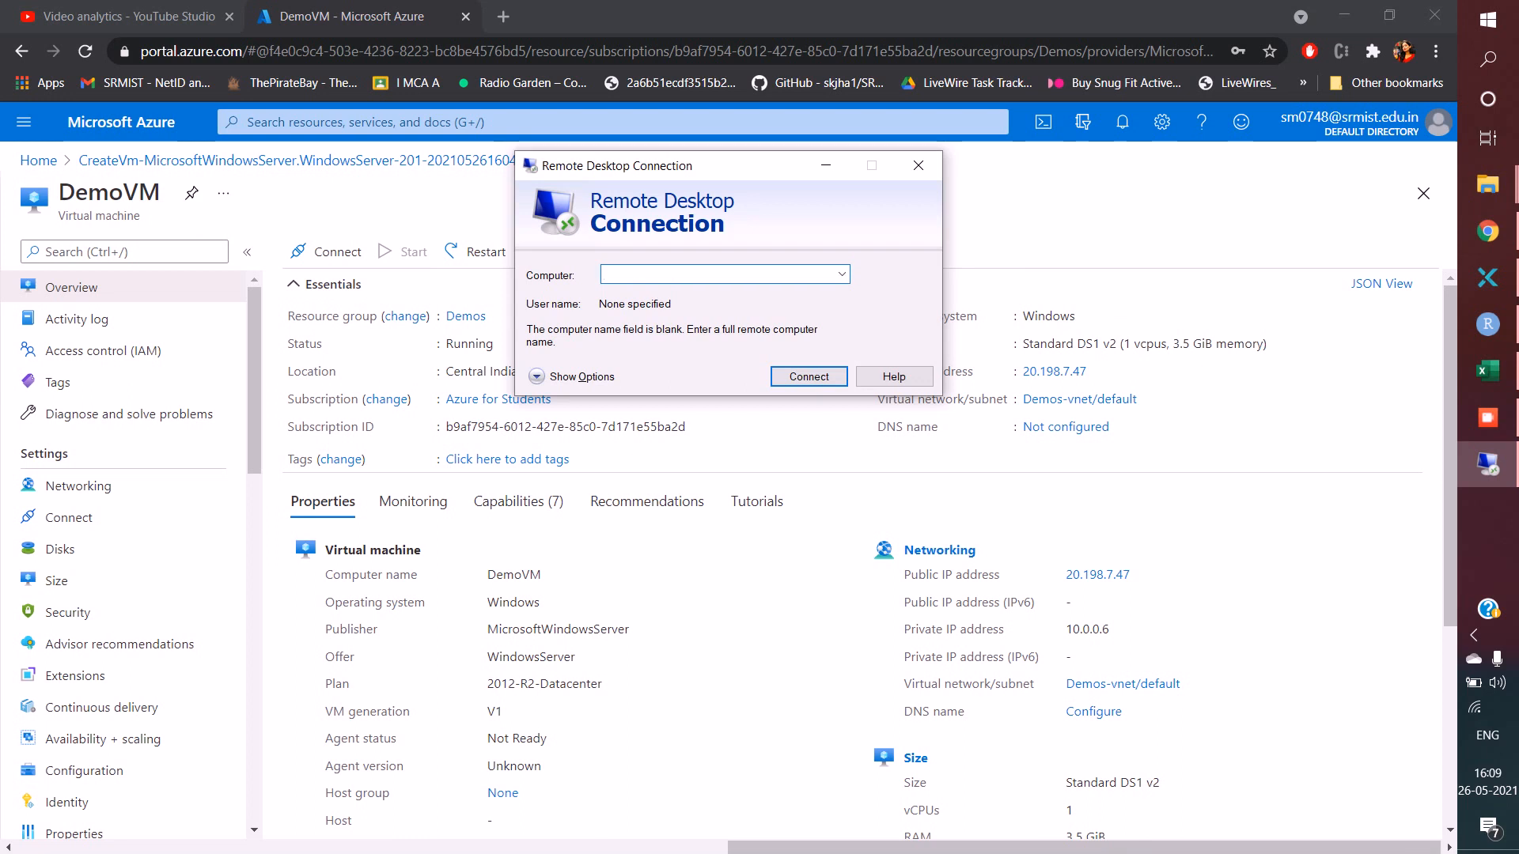
key("ctrl+v")
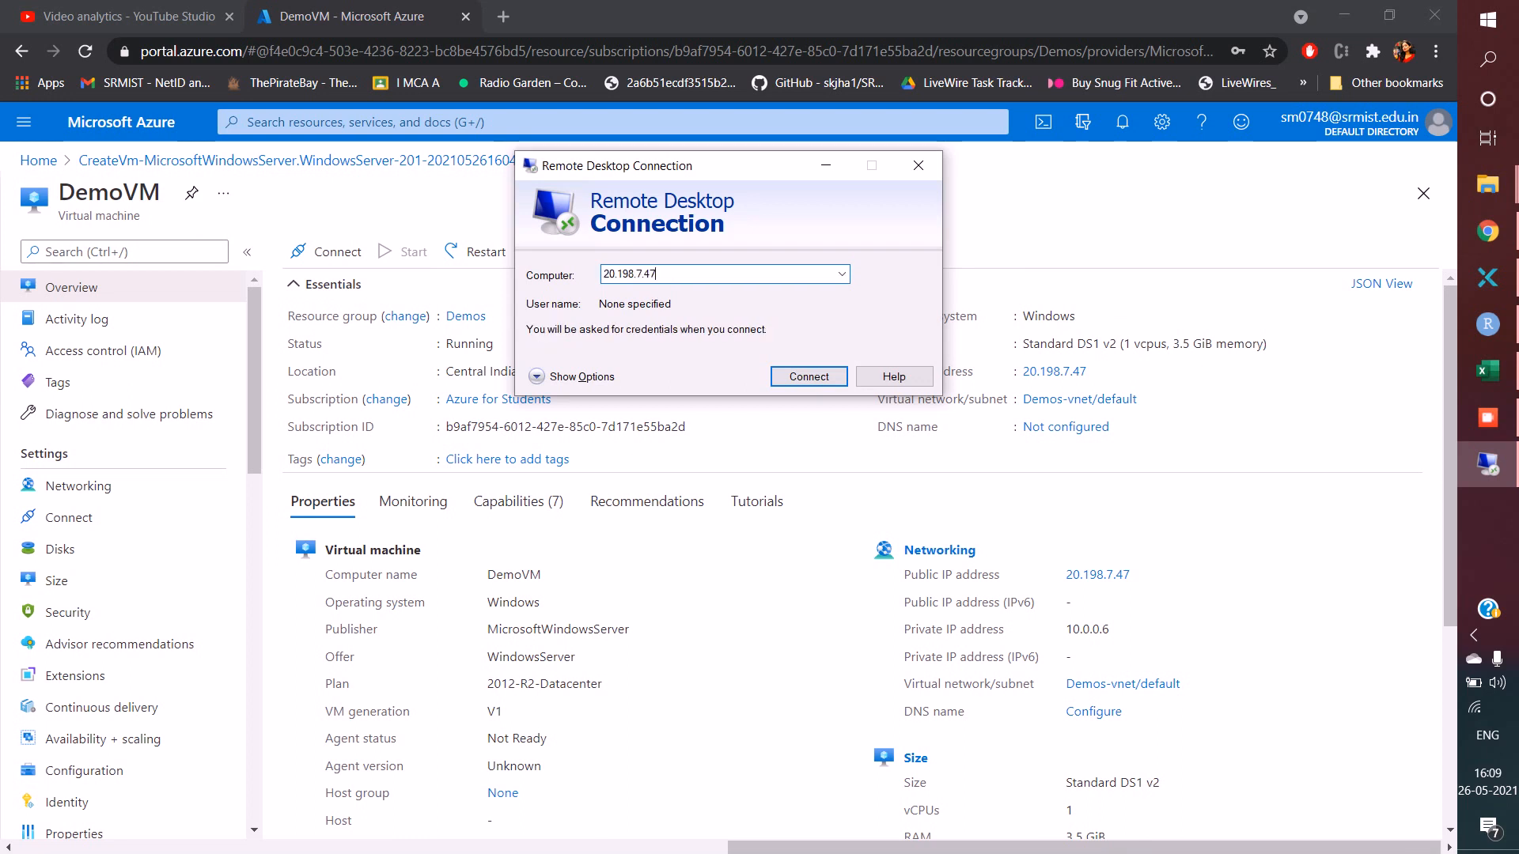
key("Return")
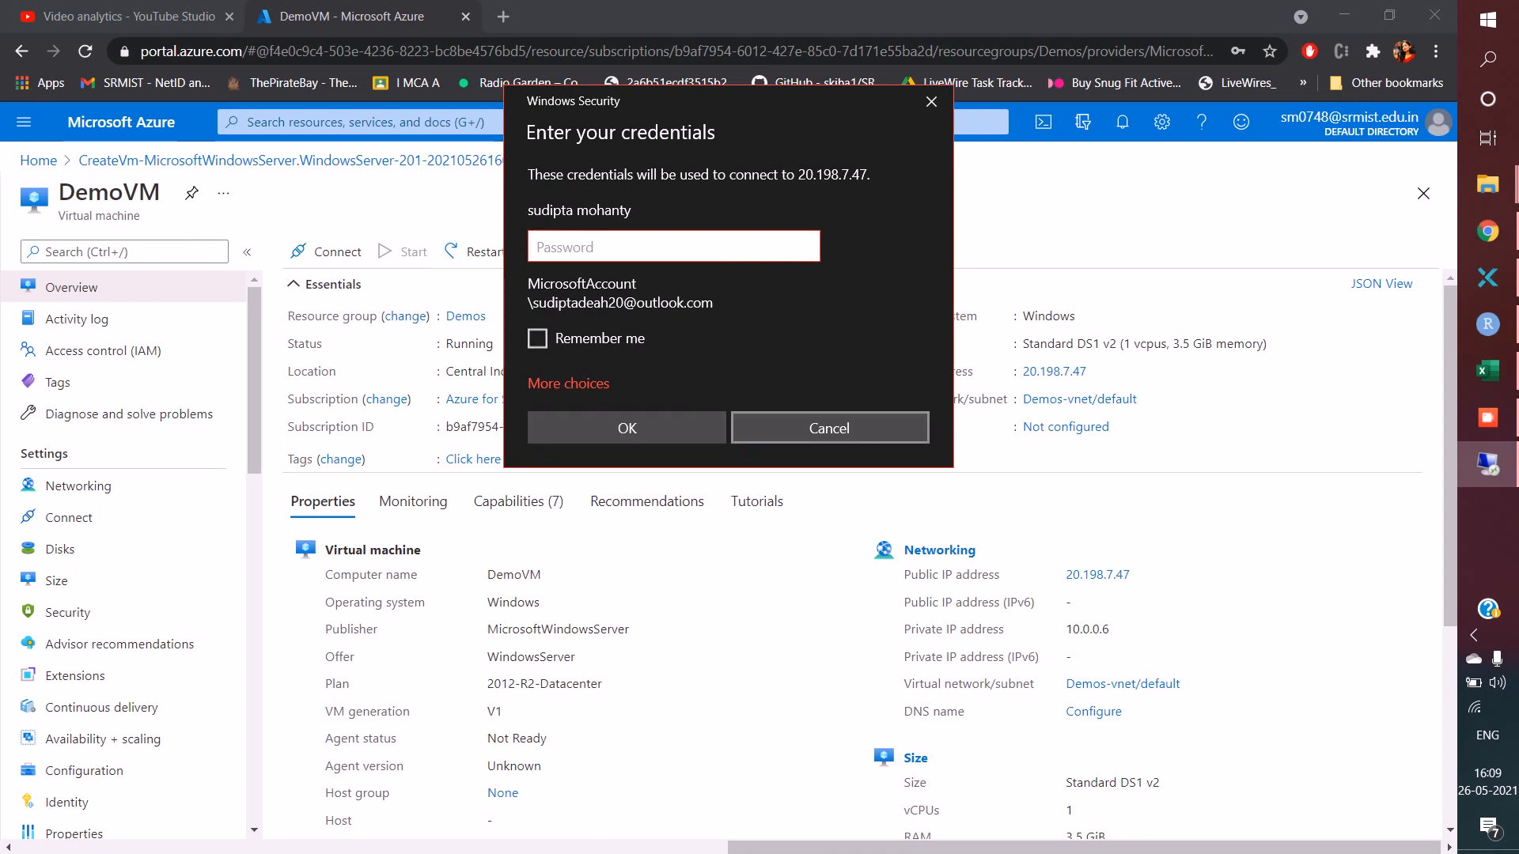
left_click(829, 428)
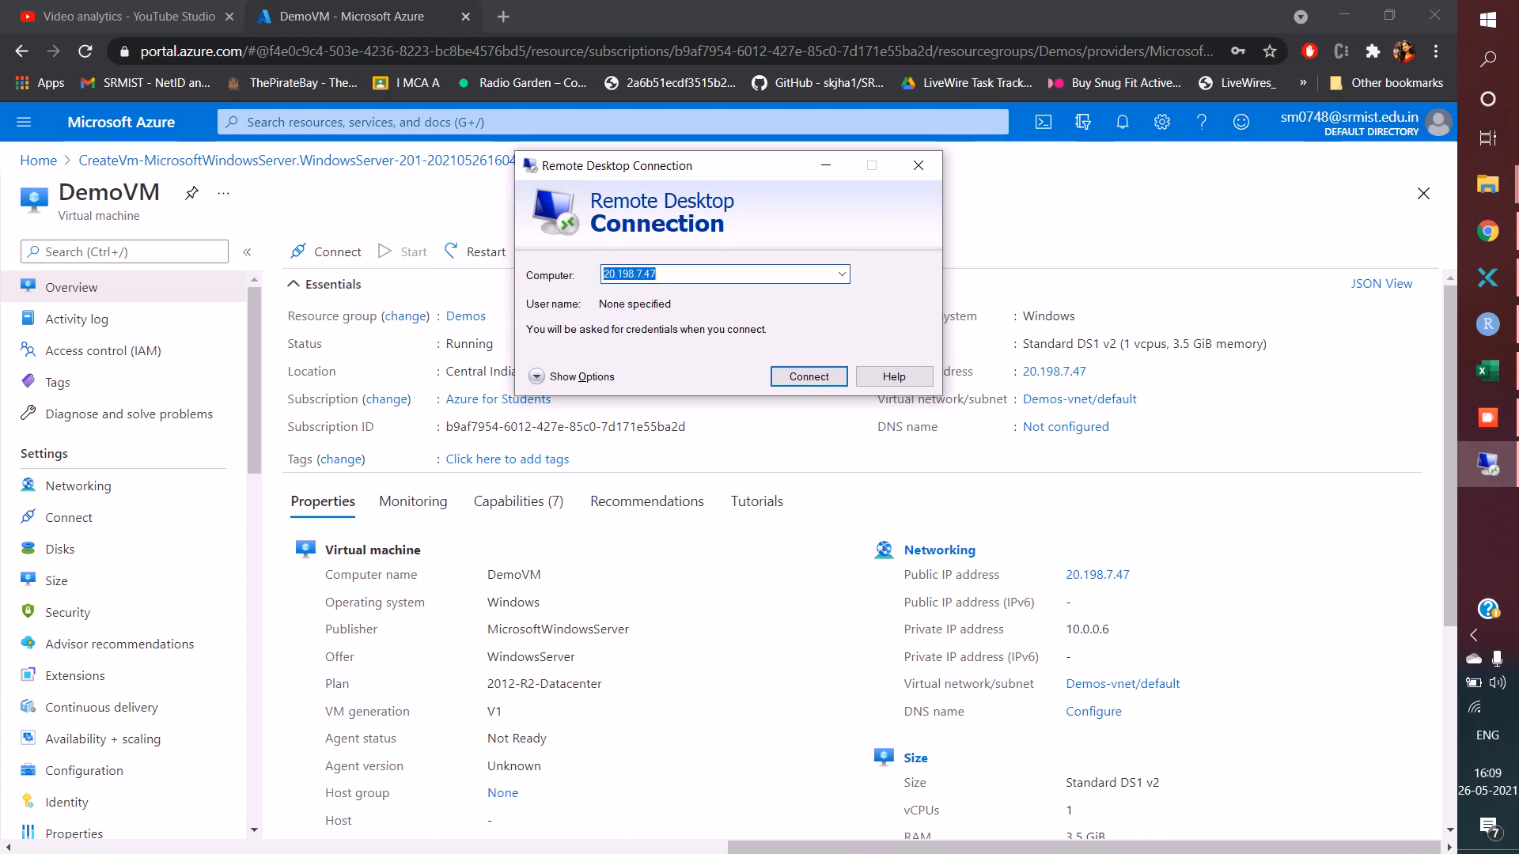
- Copy DemoVM's public IP address again, re-enter 20.198.7.47 as the remote computer and start the connection
left_click(842, 274)
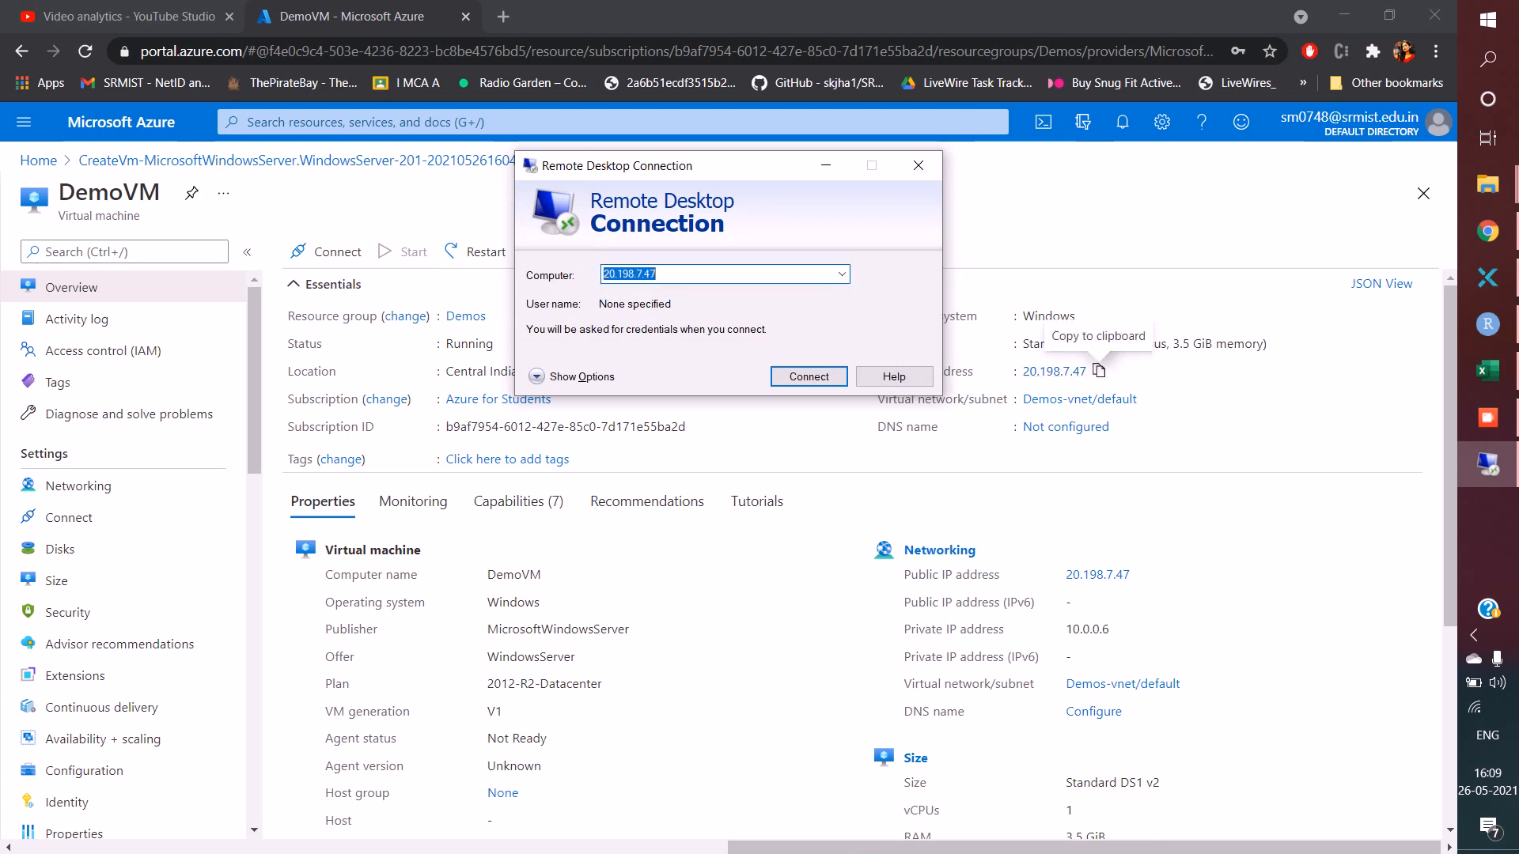
left_click(1098, 371)
left_click(1488, 463)
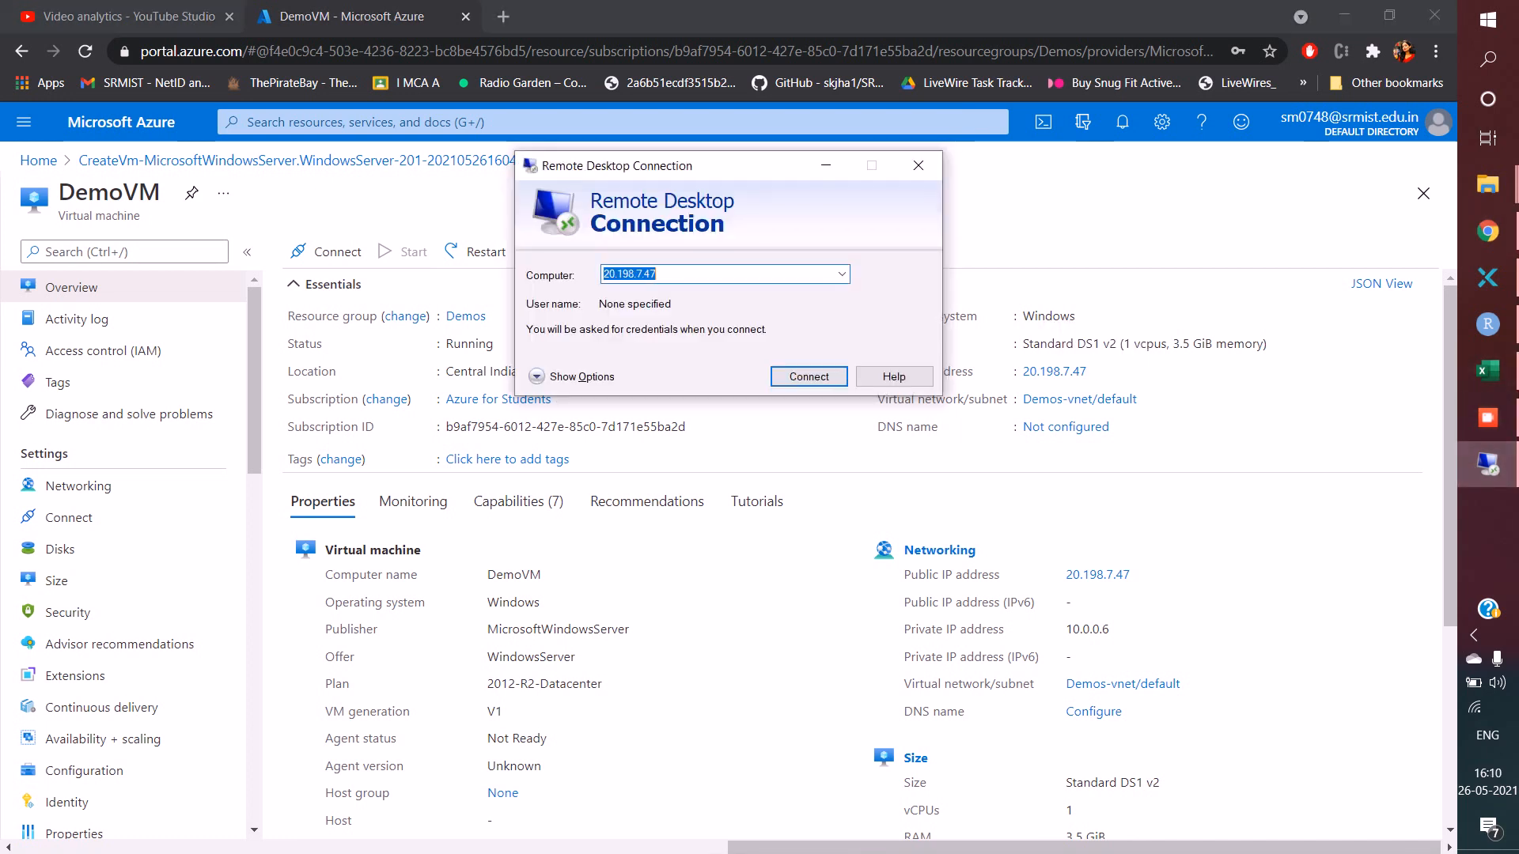
key("ctrl+v")
key("ctrl+a")
key("BackSpace")
key("ctrl+v")
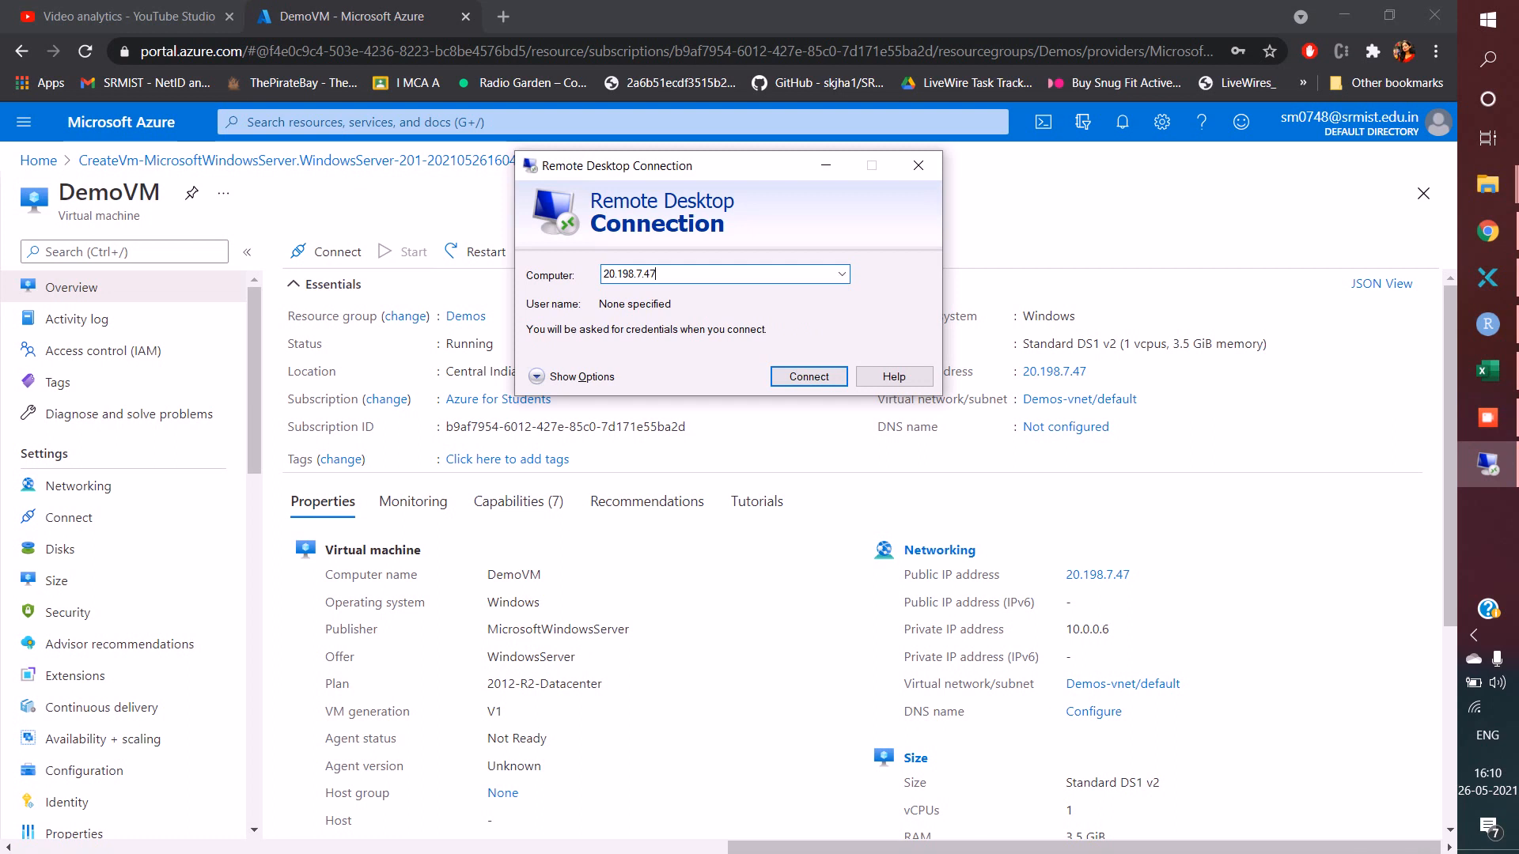
key("Return")
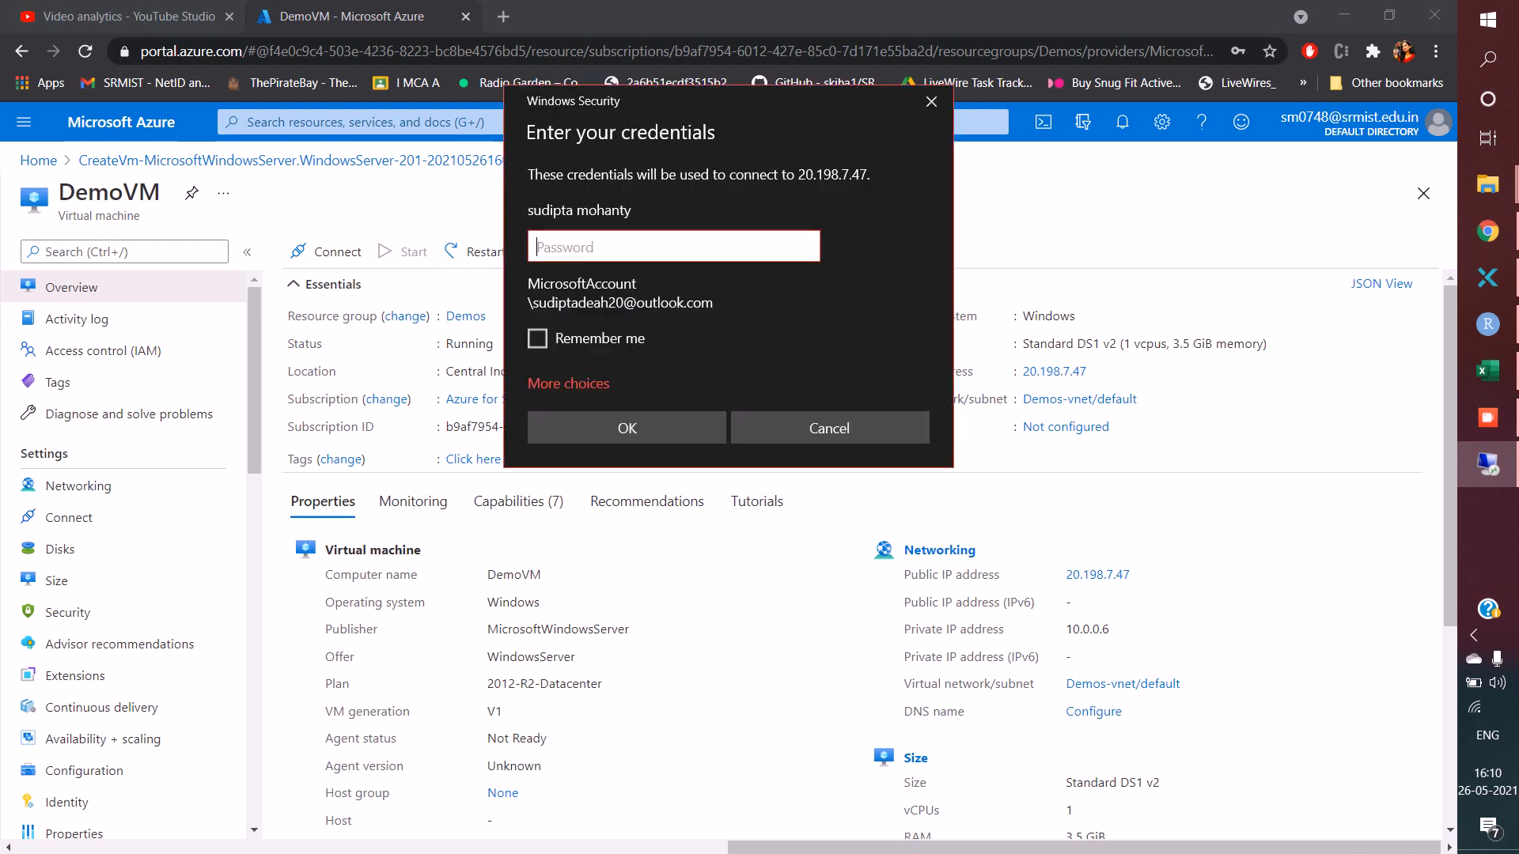
- Try to sign in to 20.198.7.47 with the prefilled Microsoft account by entering the account password, and cancel the credentials request
key("Caps_Lock")
type("•")
key("Caps_Lock")
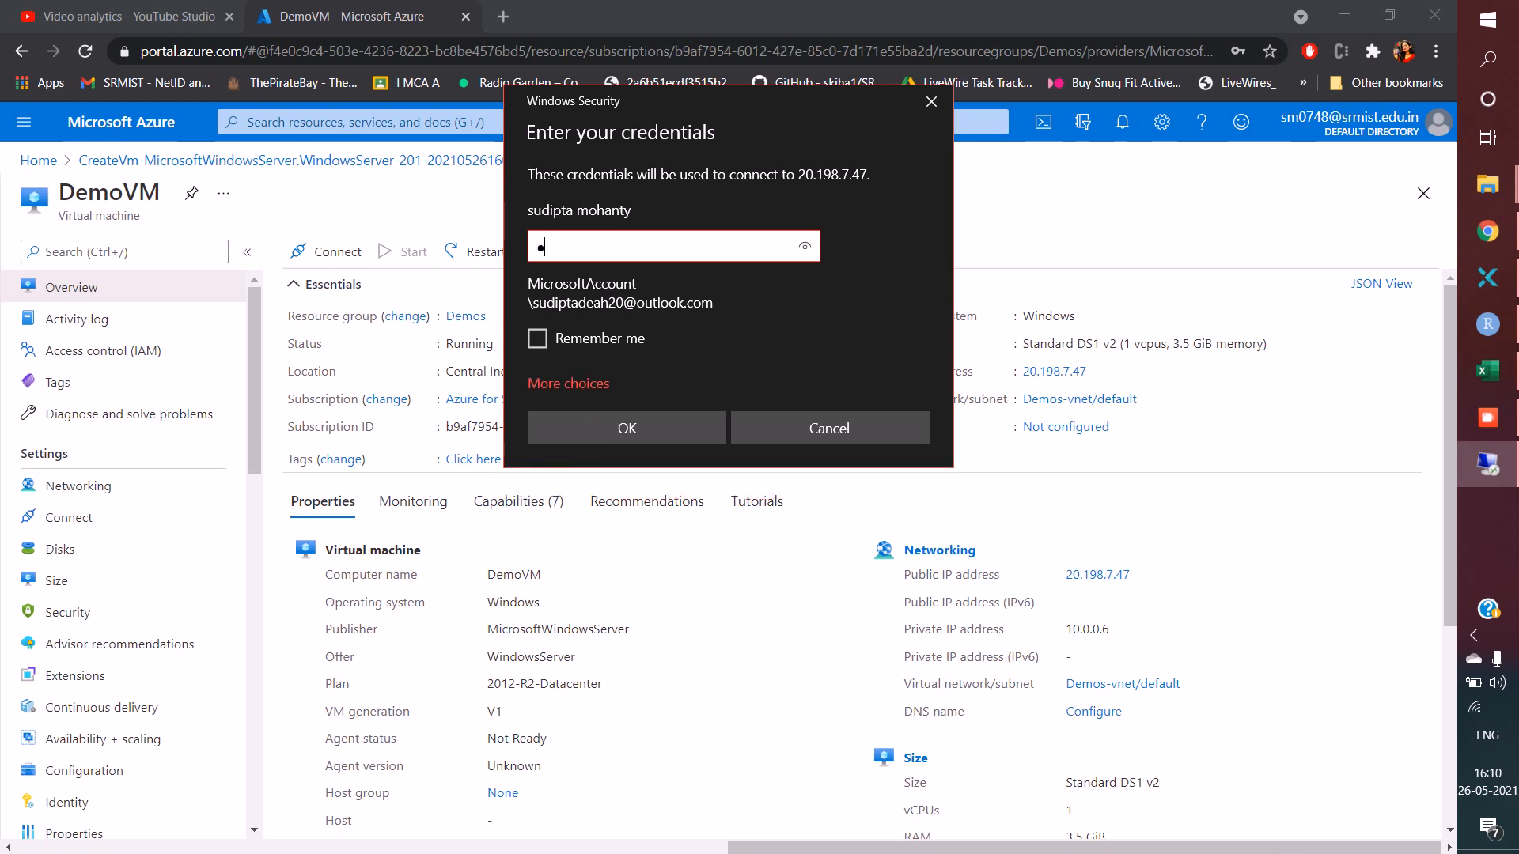
type("•••••••••••")
key("Return")
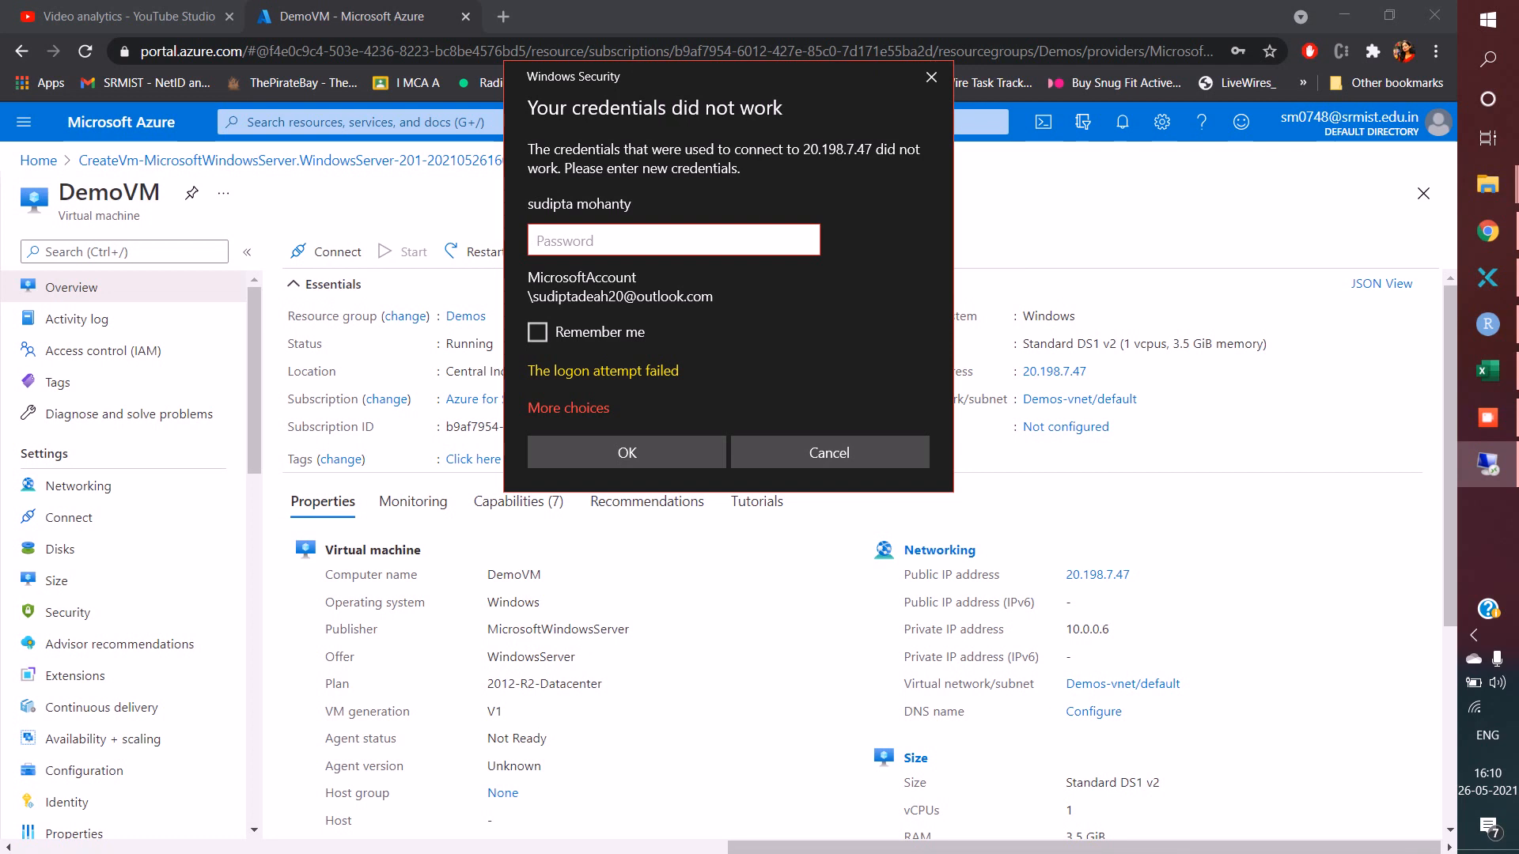
left_click(829, 453)
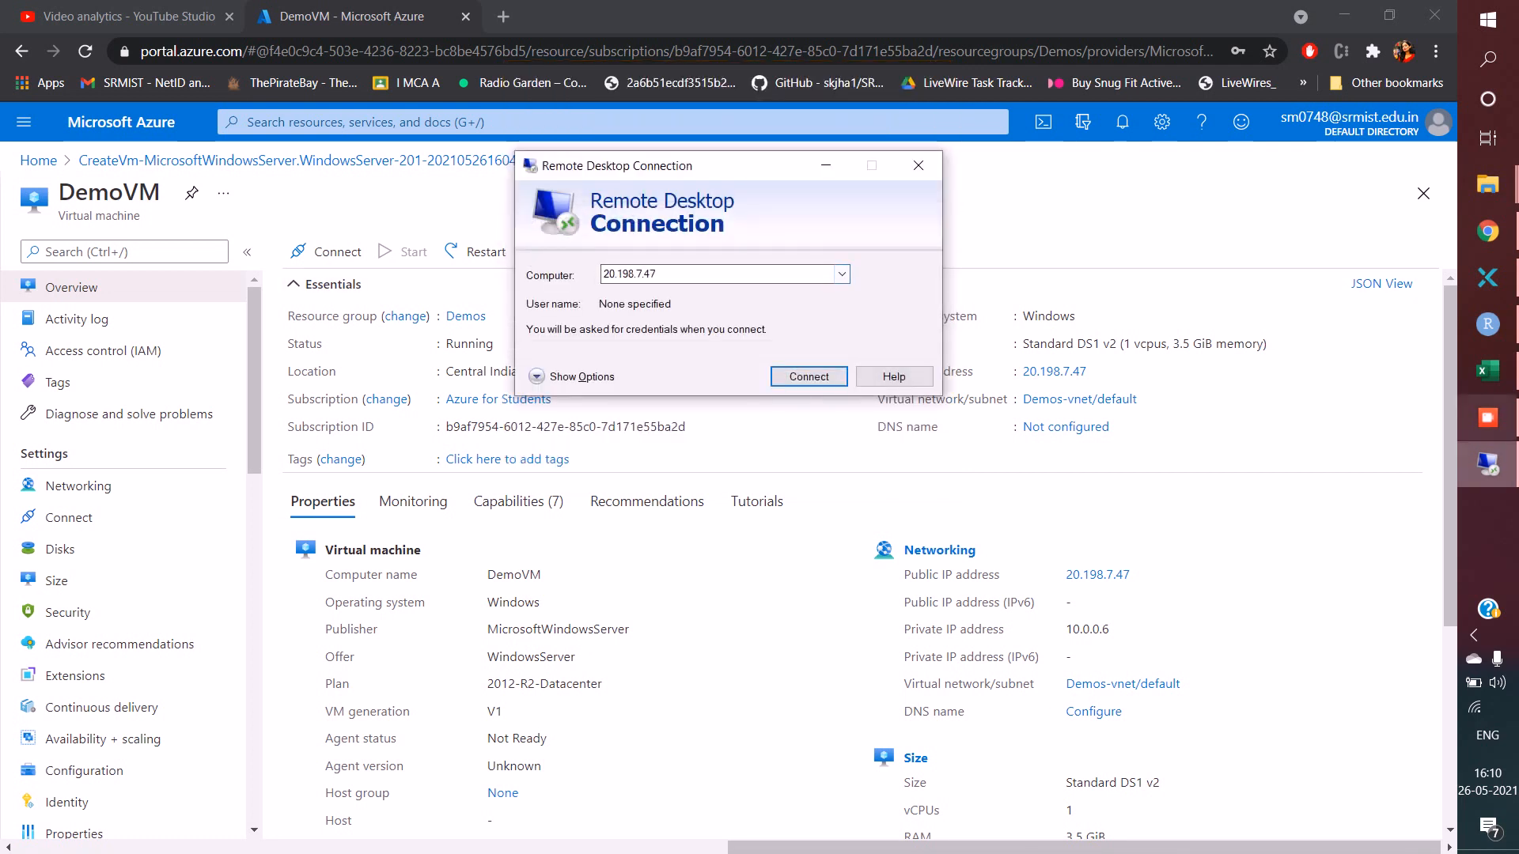
- Launch Remote Desktop Connection again with mstsc and replace the prefilled computer address with DemoVM's public IP, 20.198.7.47
left_click(1489, 418)
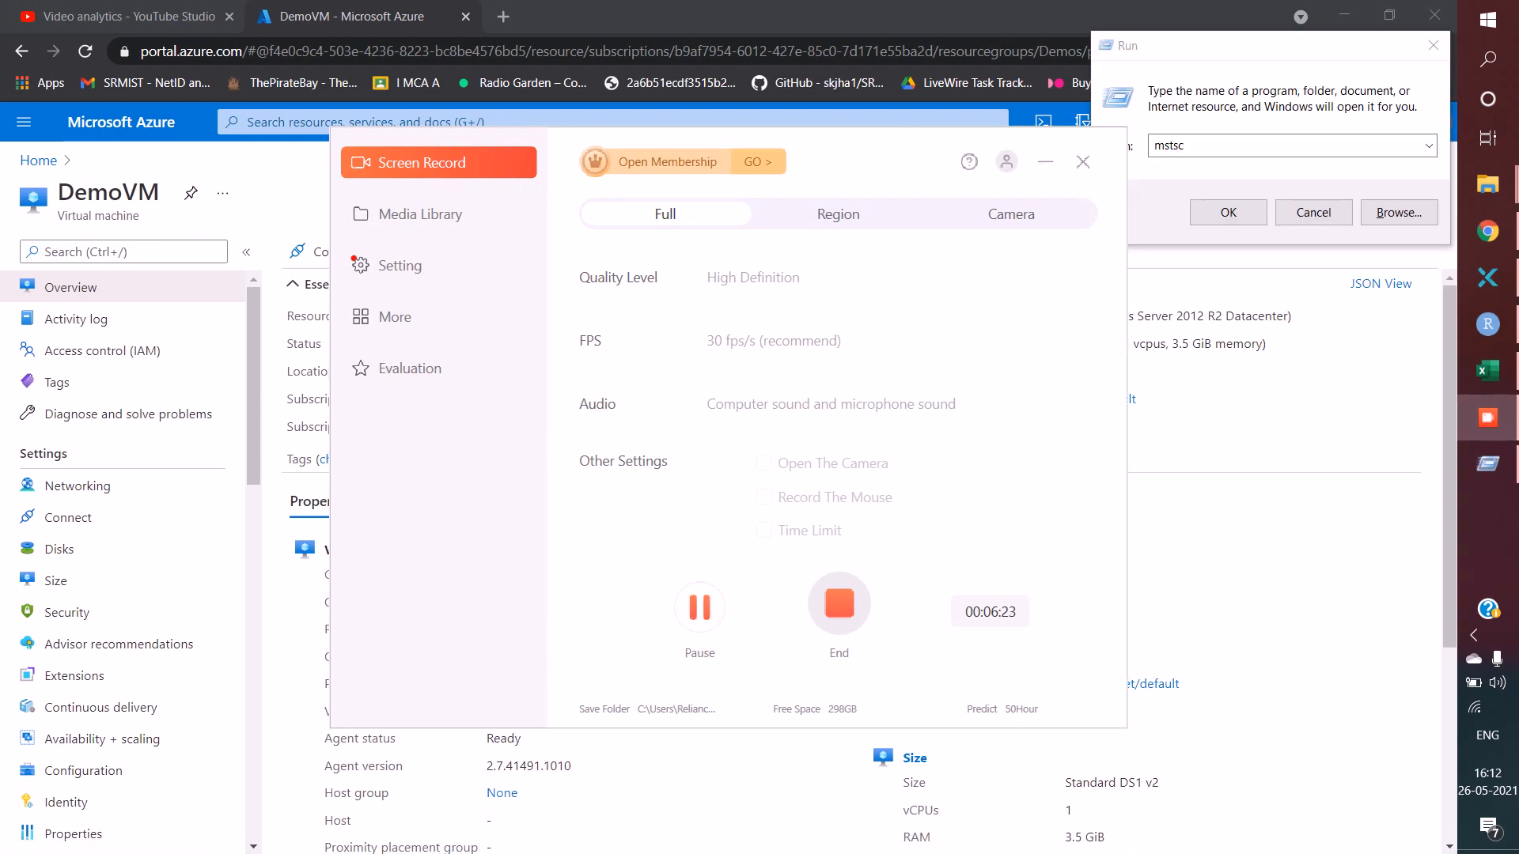
key("Return")
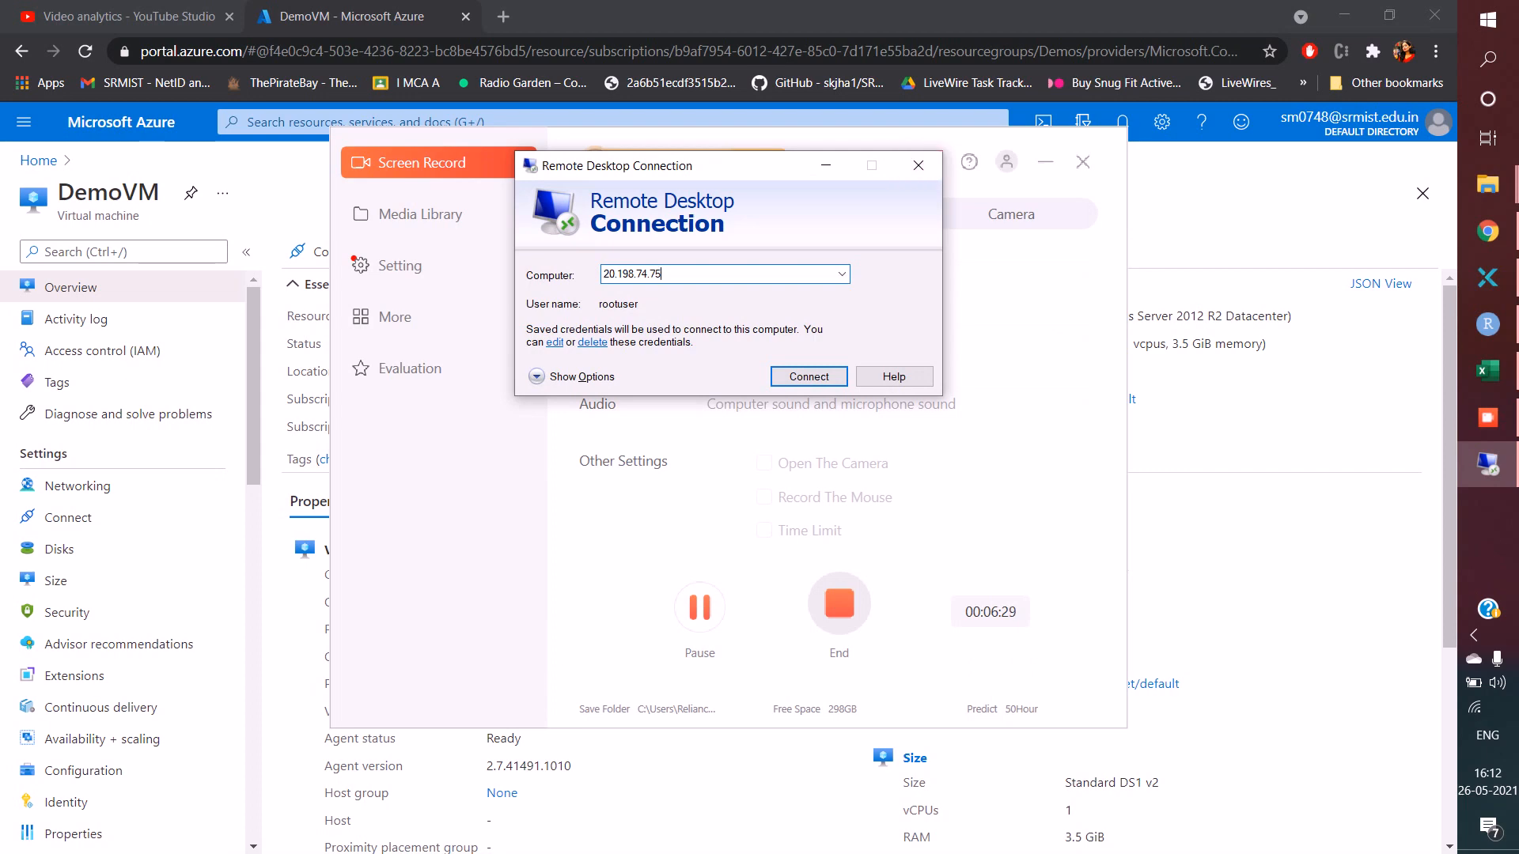
left_click(213, 250)
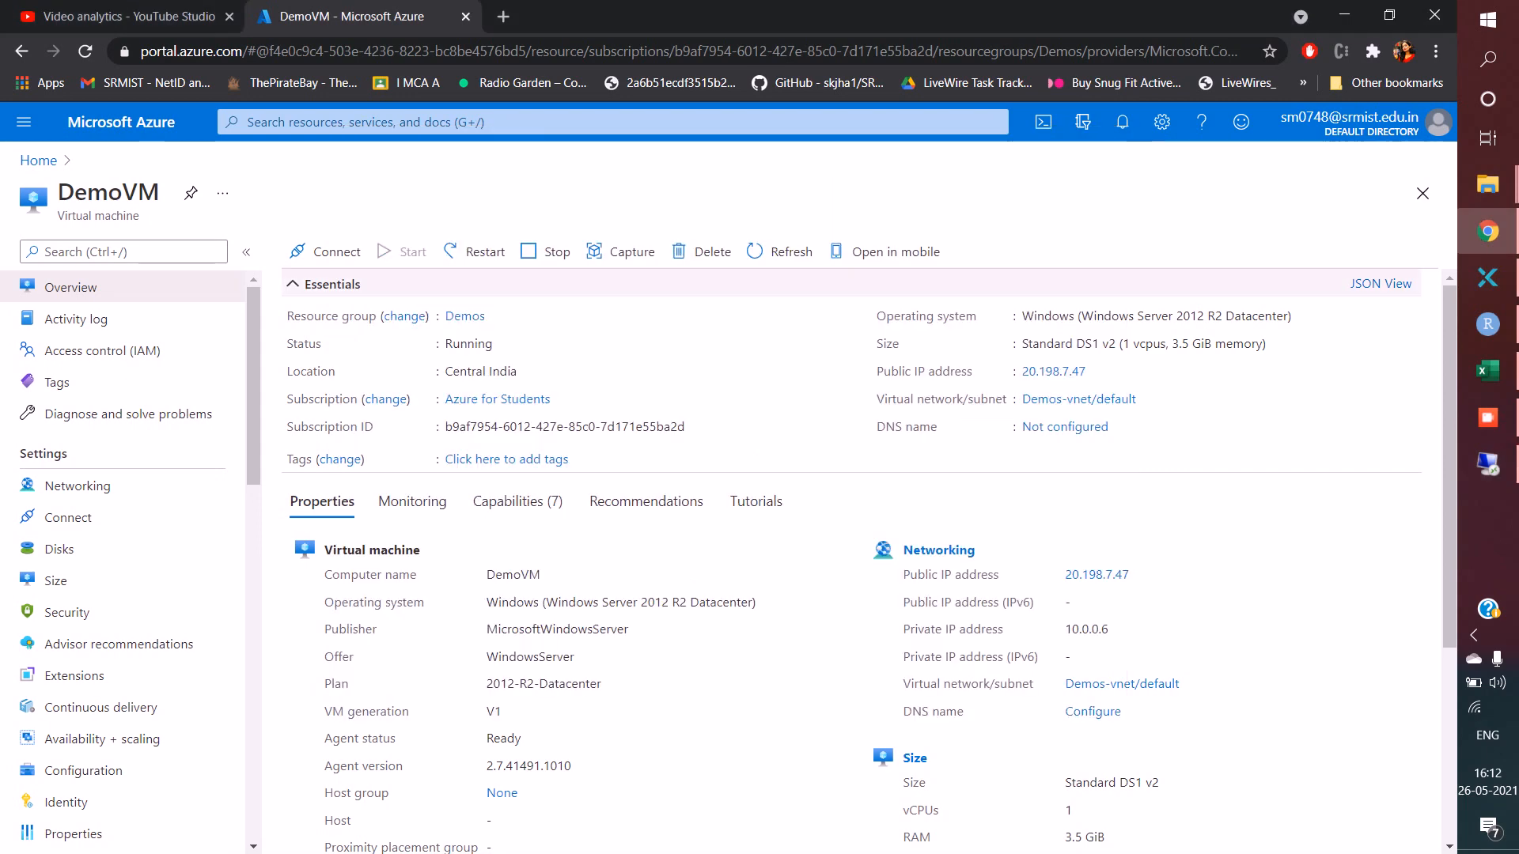
left_click(1489, 464)
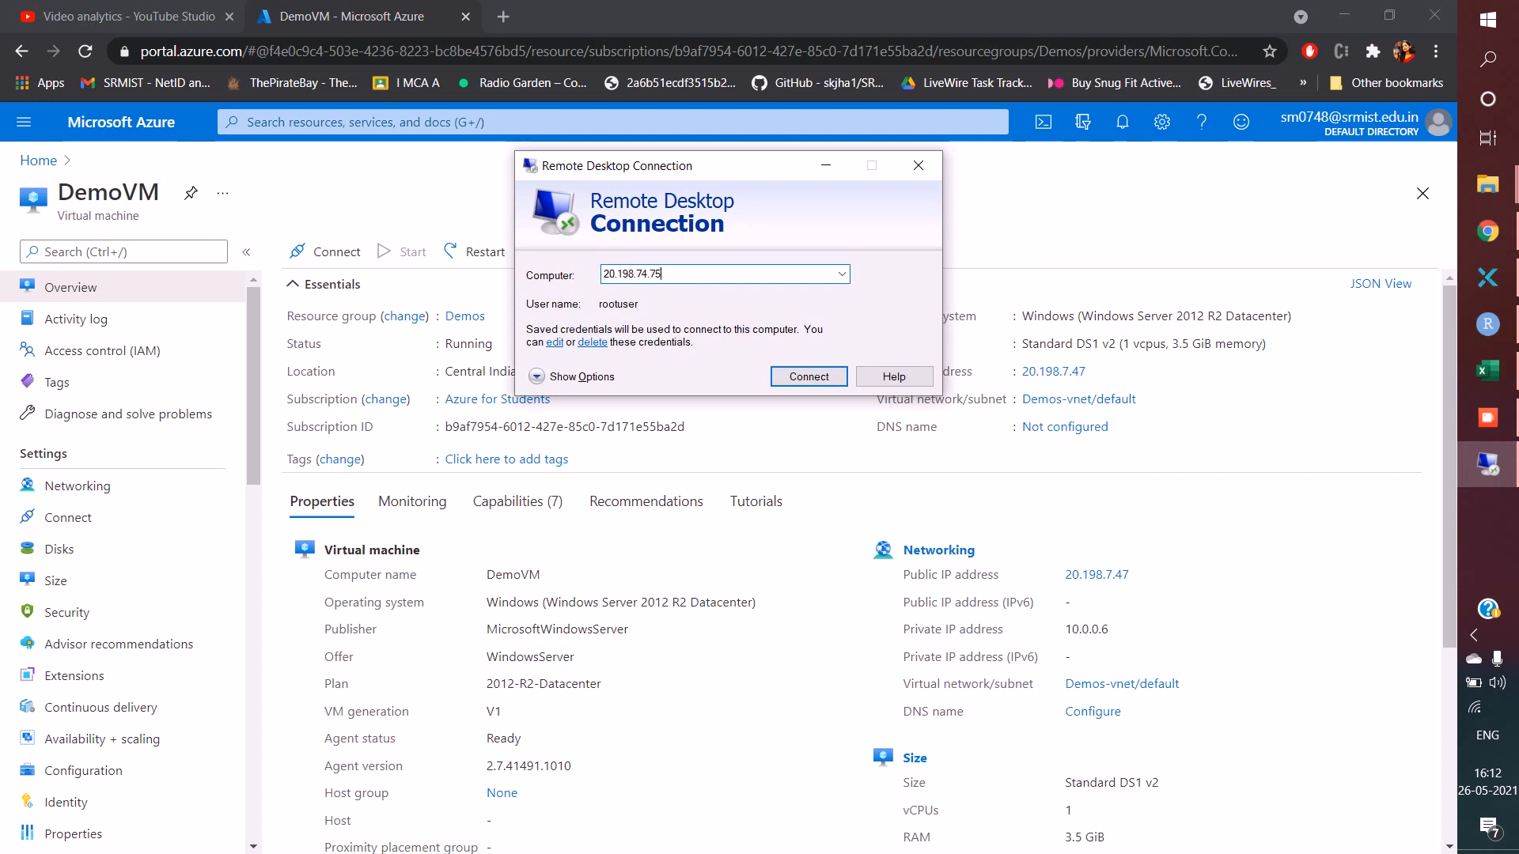
key("BackSpace")
key("ctrl+v")
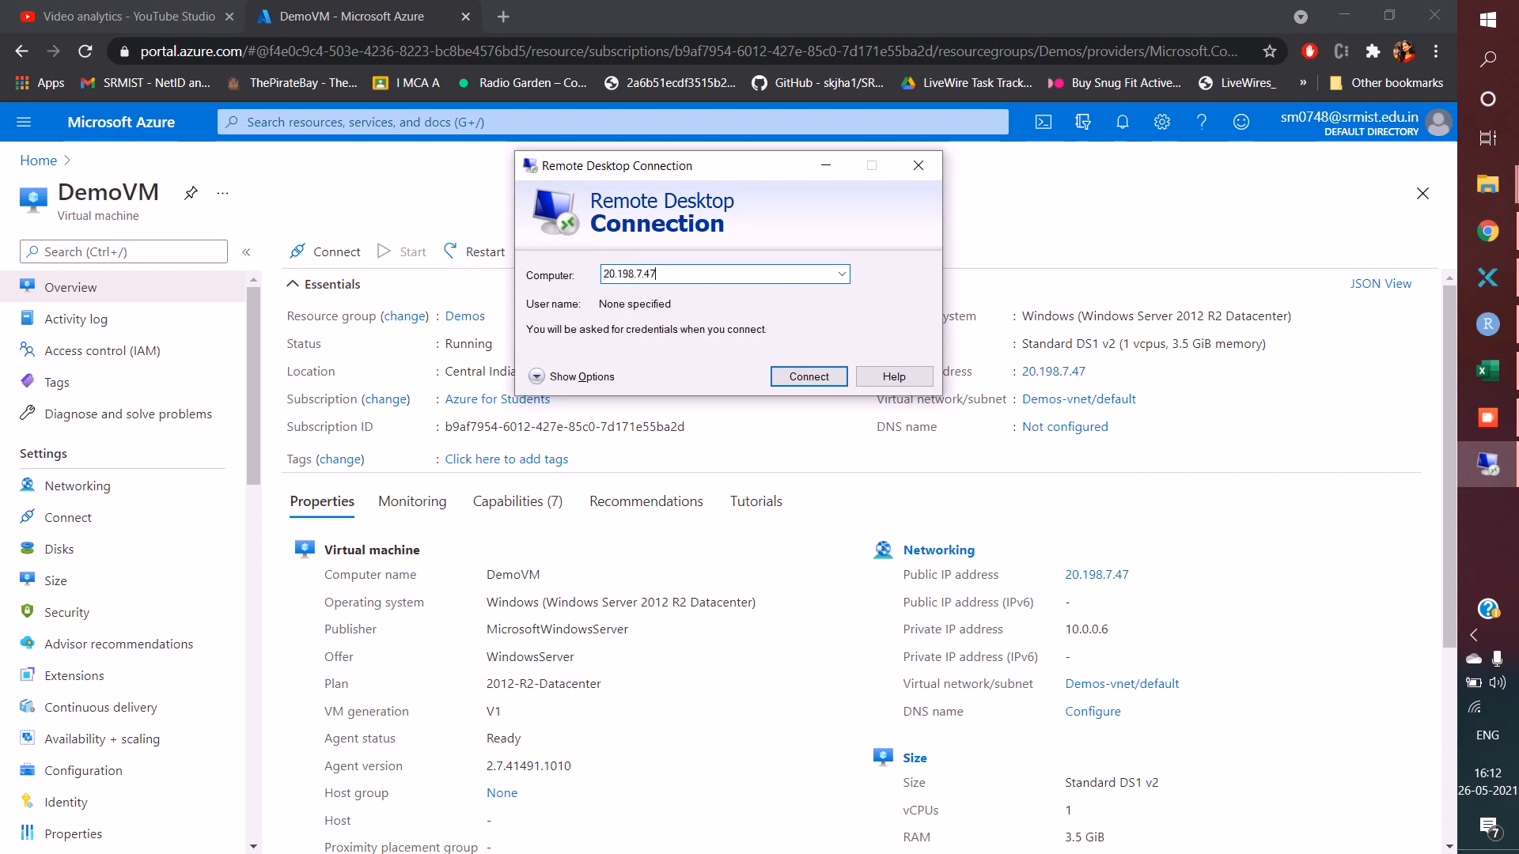
- Expand the connection options and set the logon user name to rootuser
left_click(572, 377)
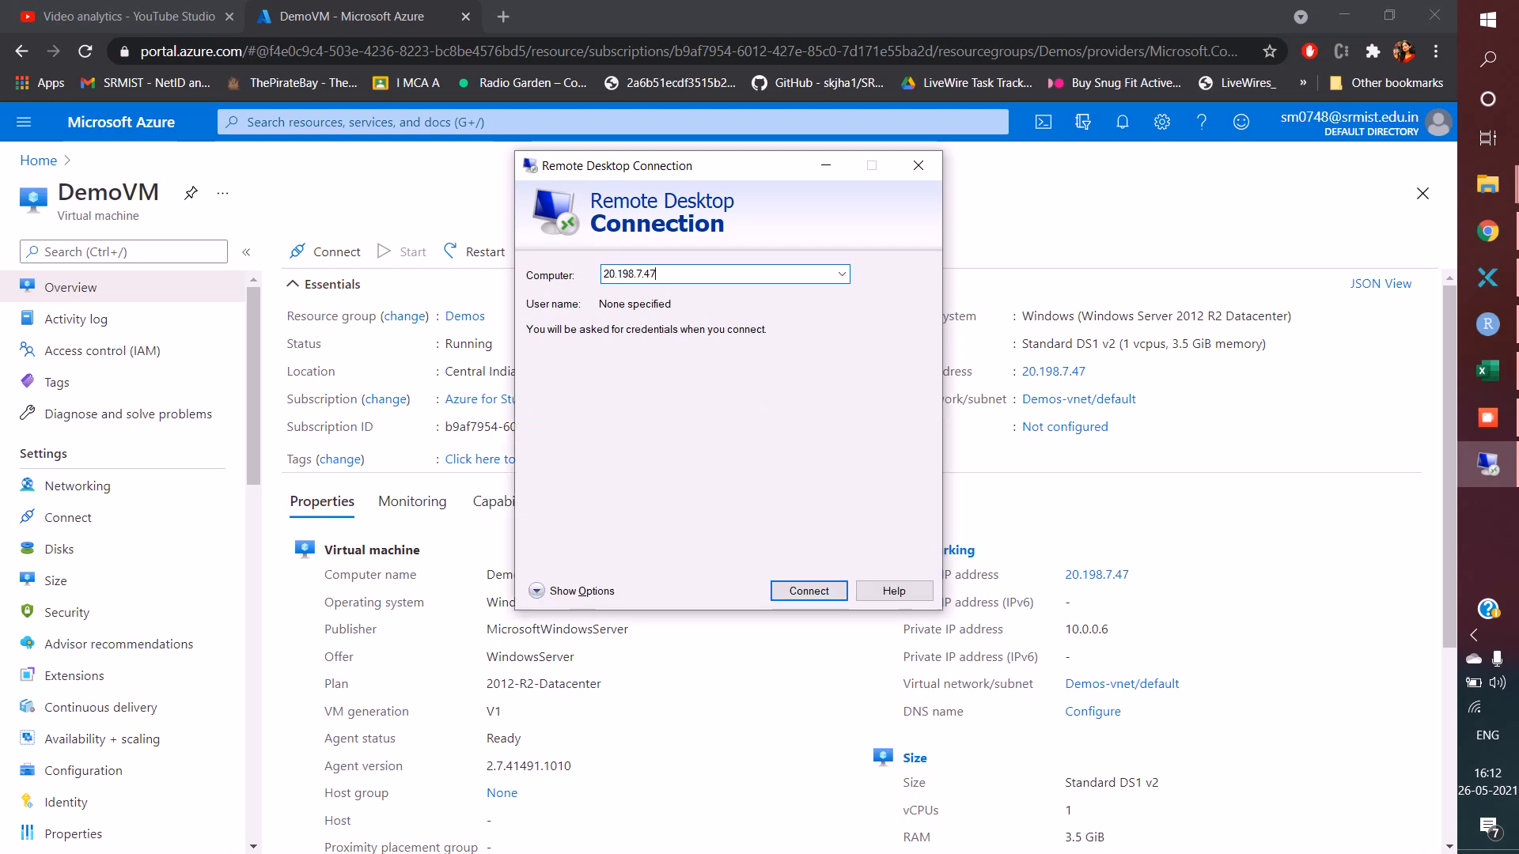
left_click(735, 371)
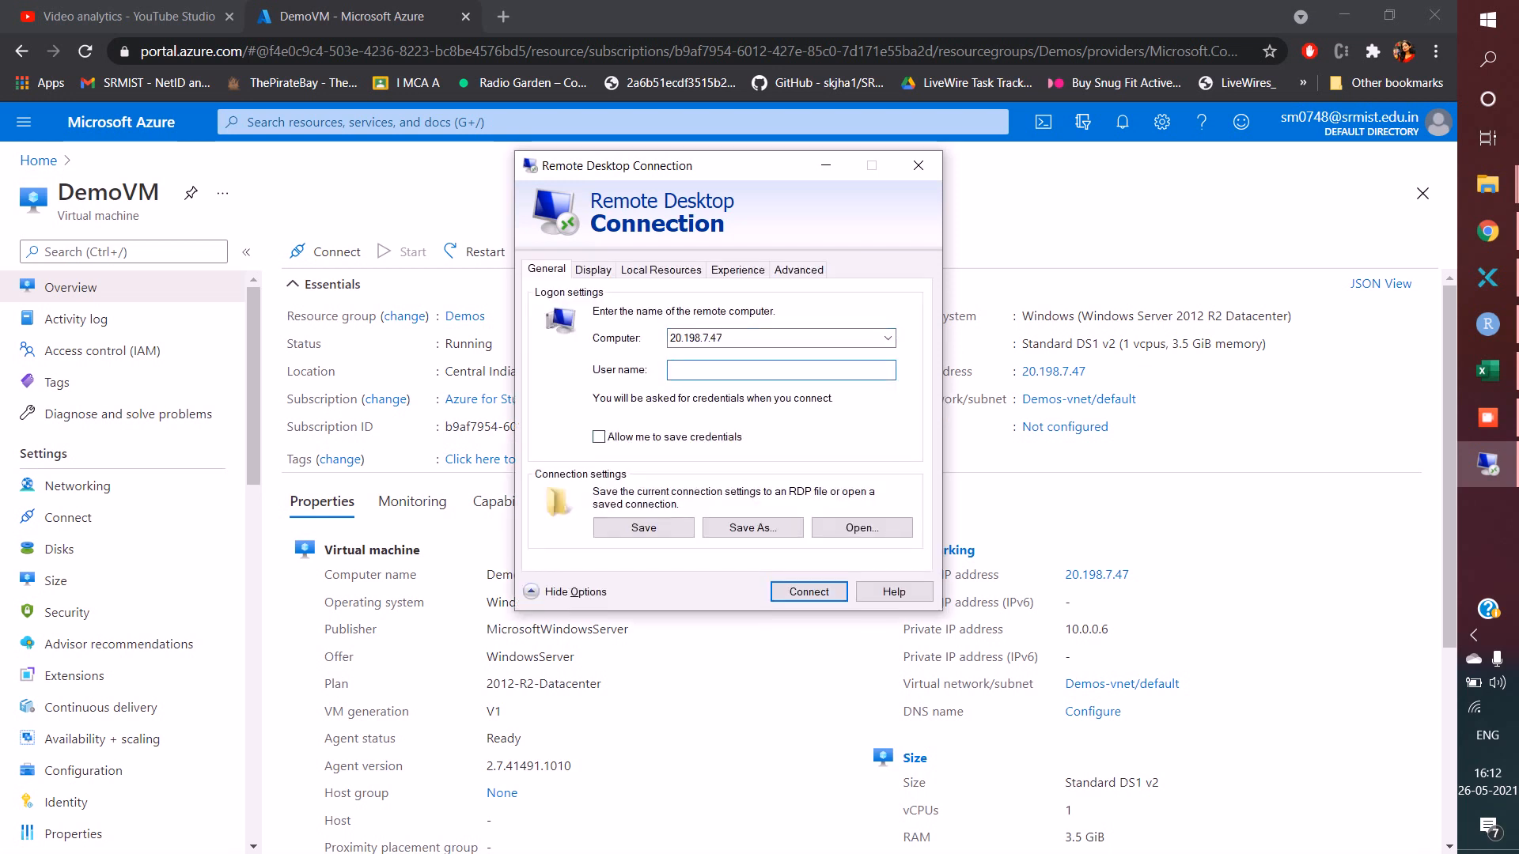
type("rooutuser")
key("BackSpace")
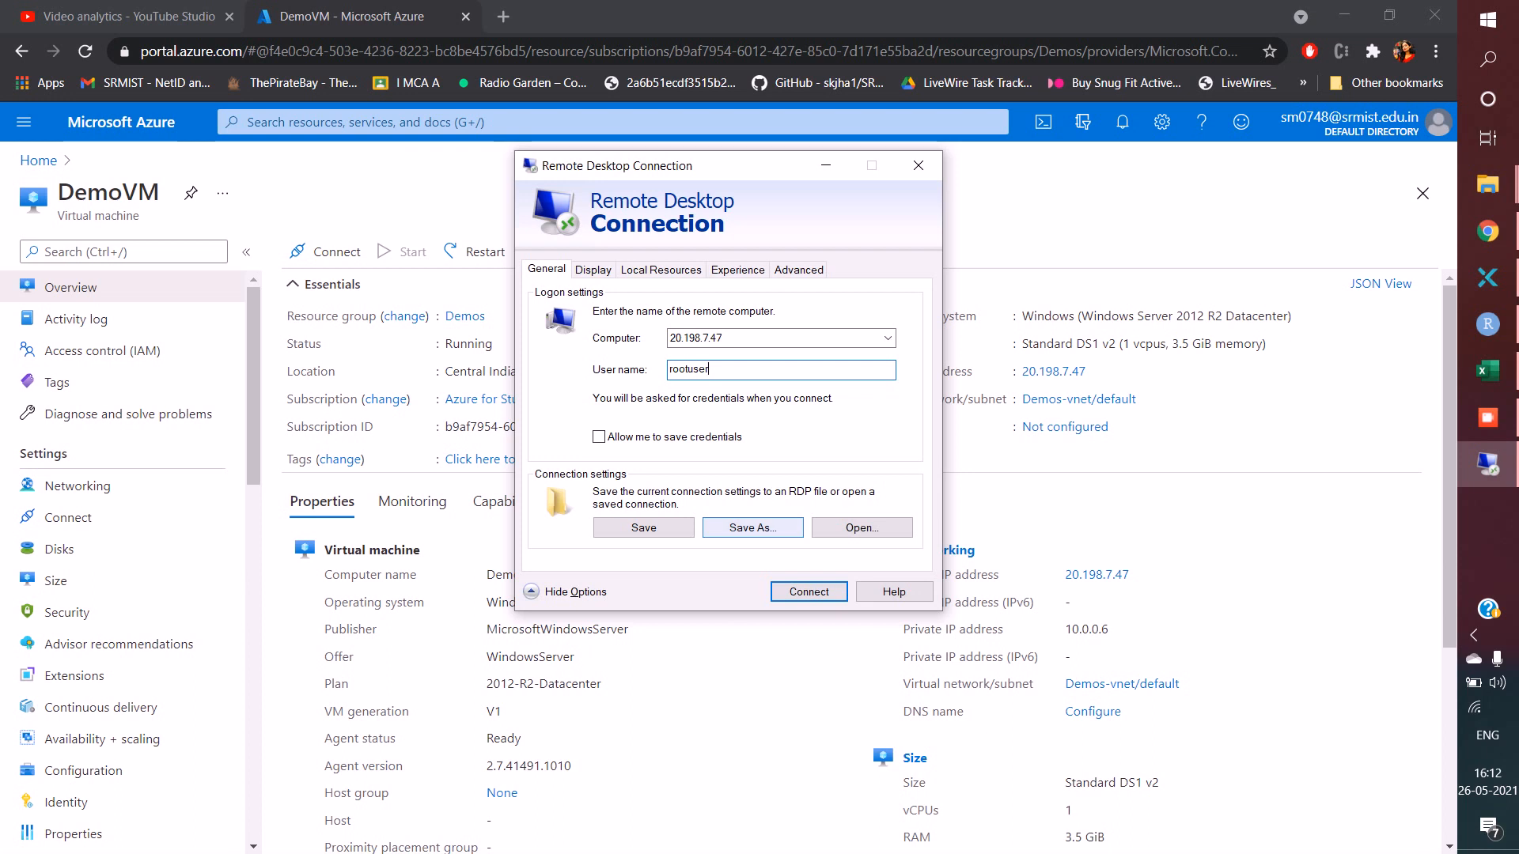
- Connect to DemoVM, enter the account password, and accept the untrusted certificate to open the remote session
left_click(809, 592)
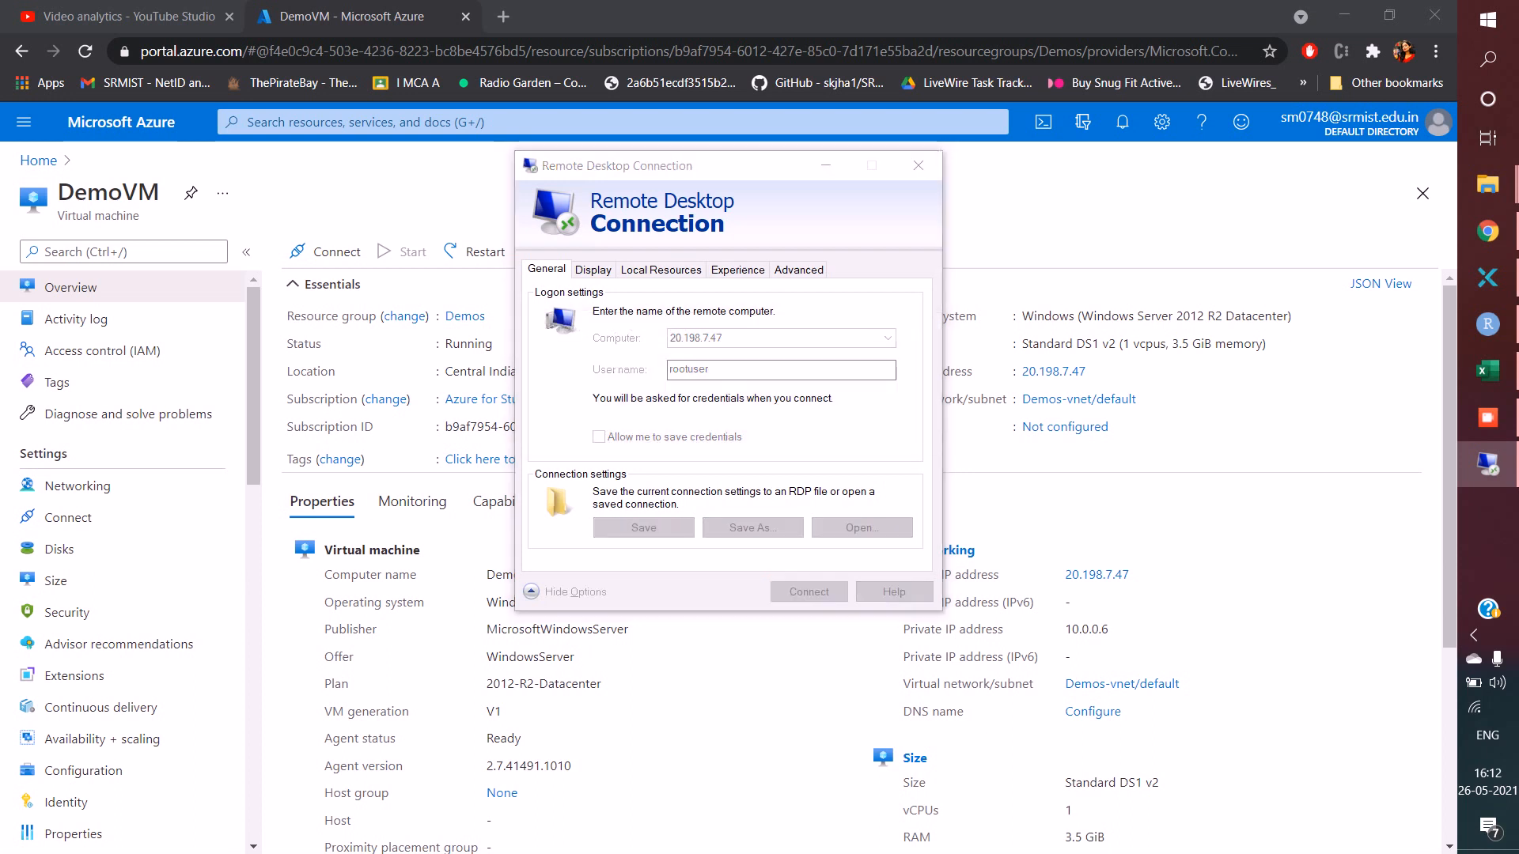
key("Caps_Lock")
type("•")
key("Caps_Lock")
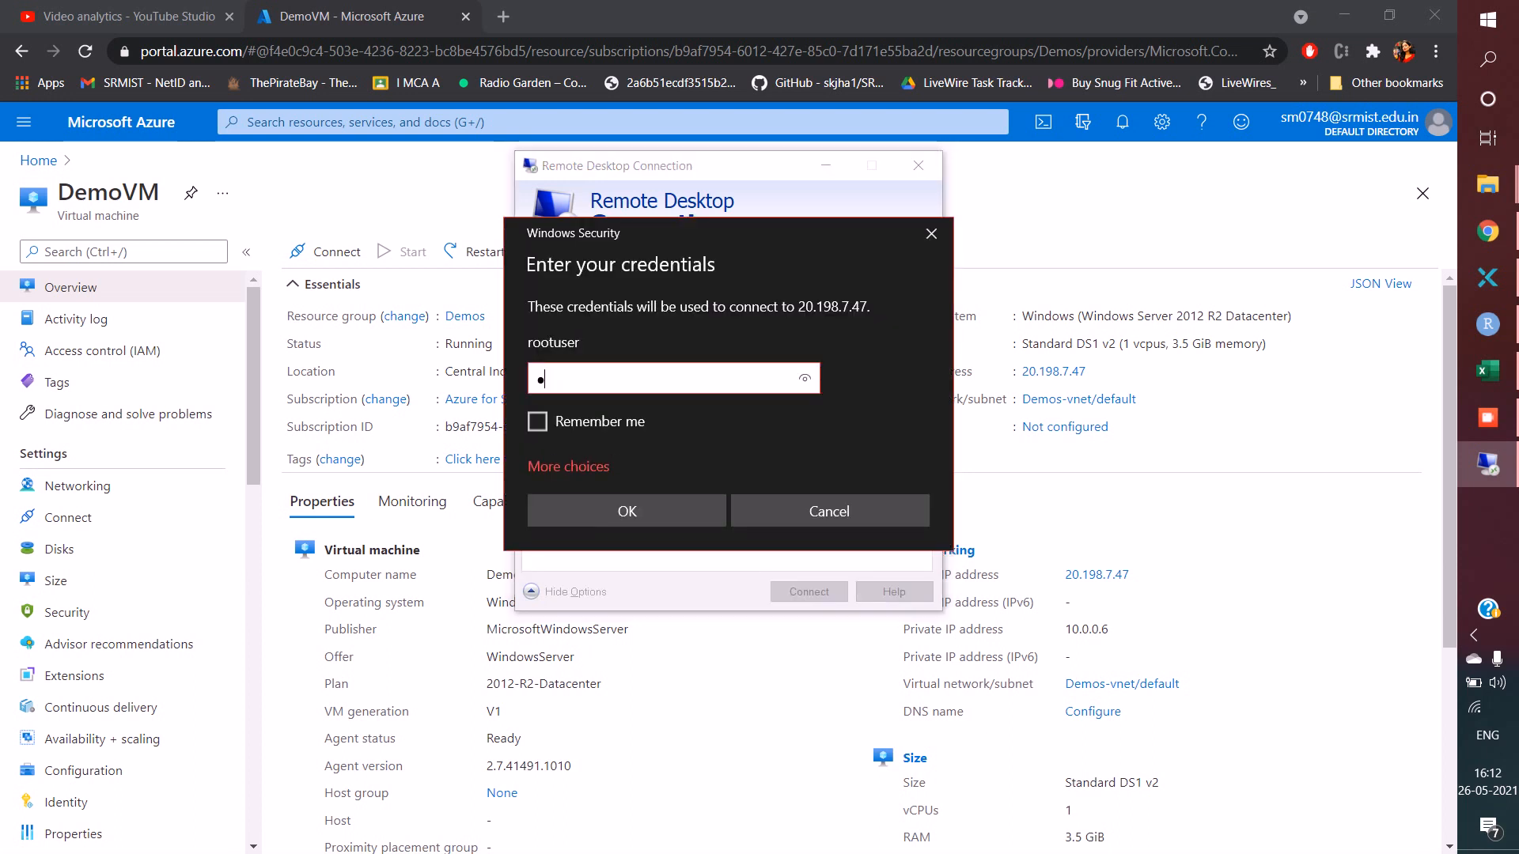
type("•••••••••••")
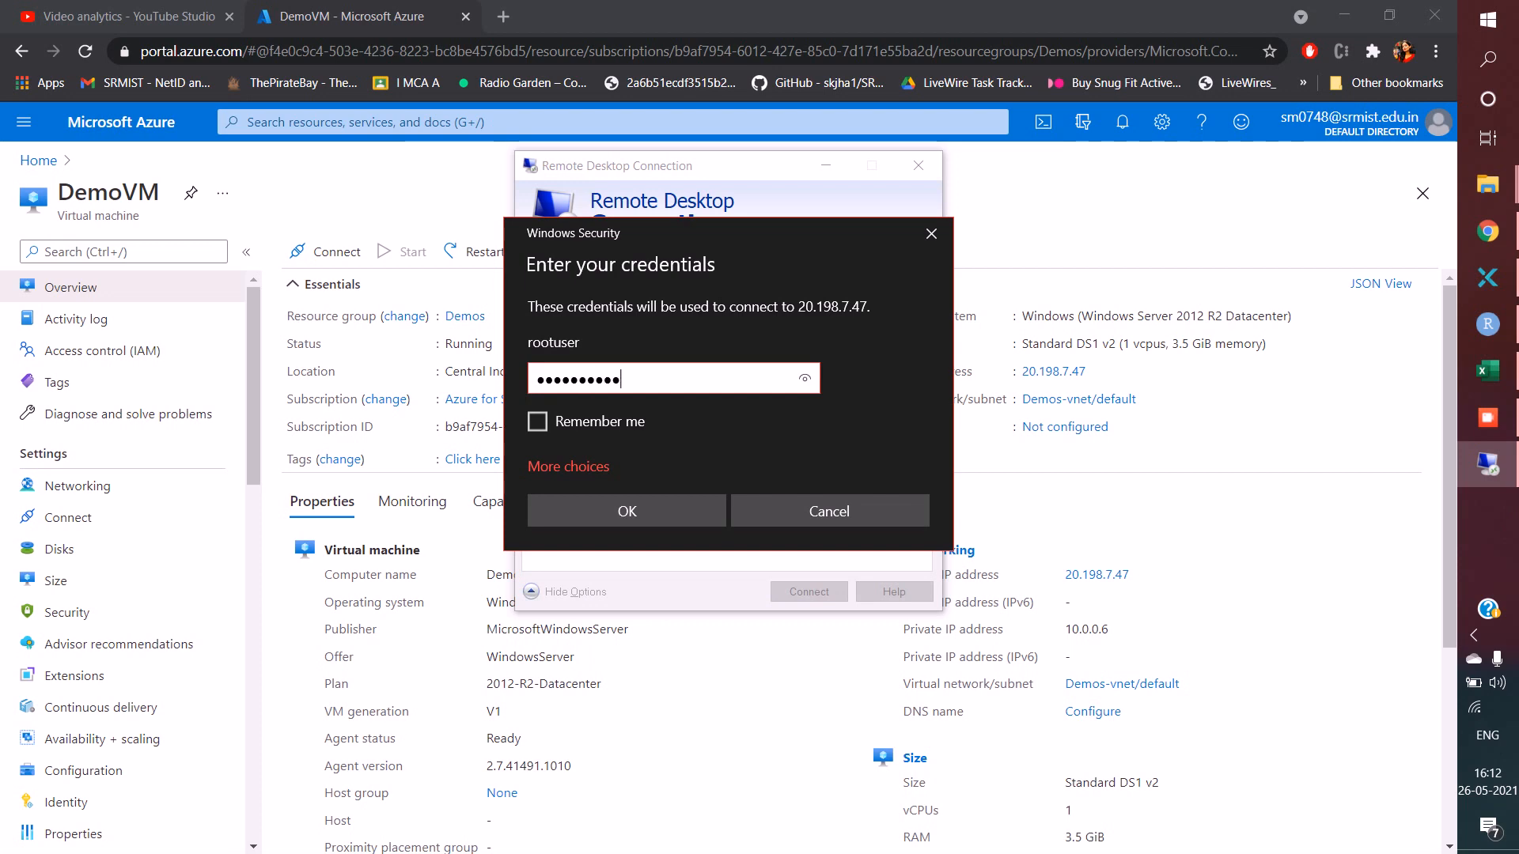
key("Return")
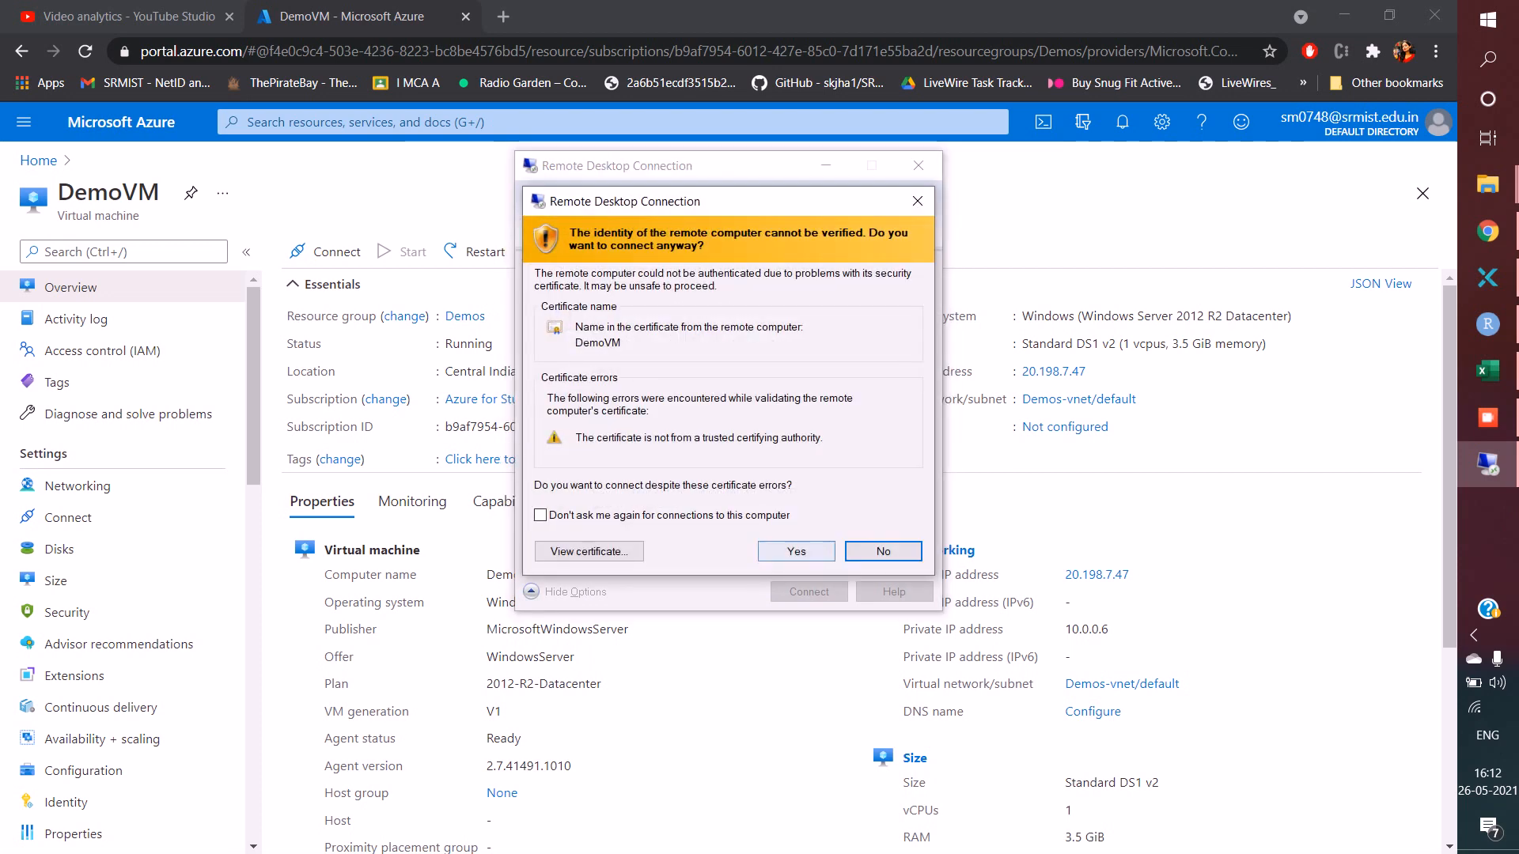
left_click(796, 552)
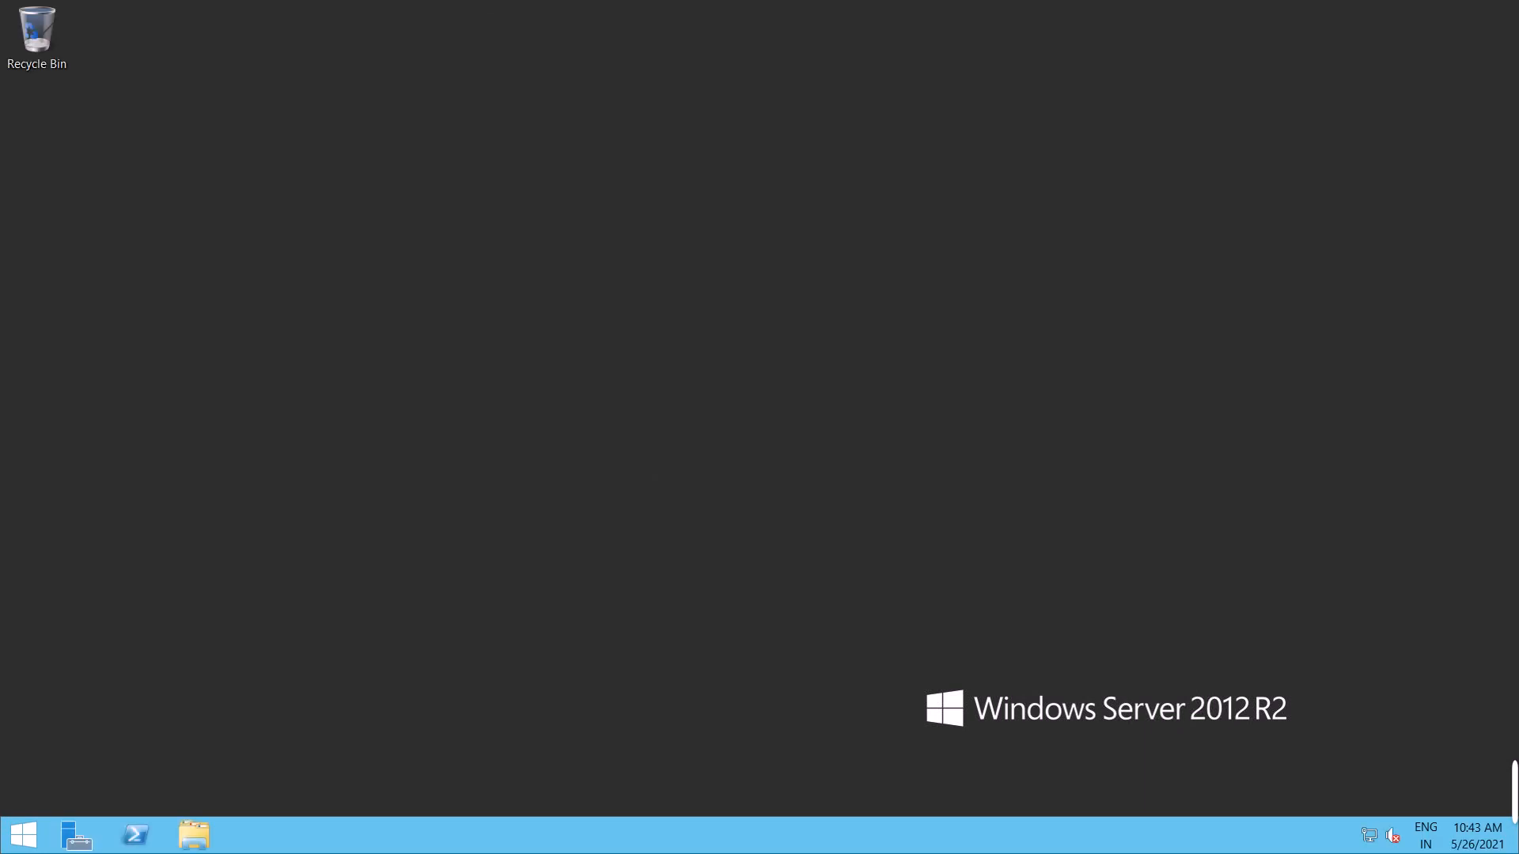
- Minimize Server Manager on the remote desktop, and minimize the remote session to return to DemoVM's page in the Azure portal
left_click(1364, 295)
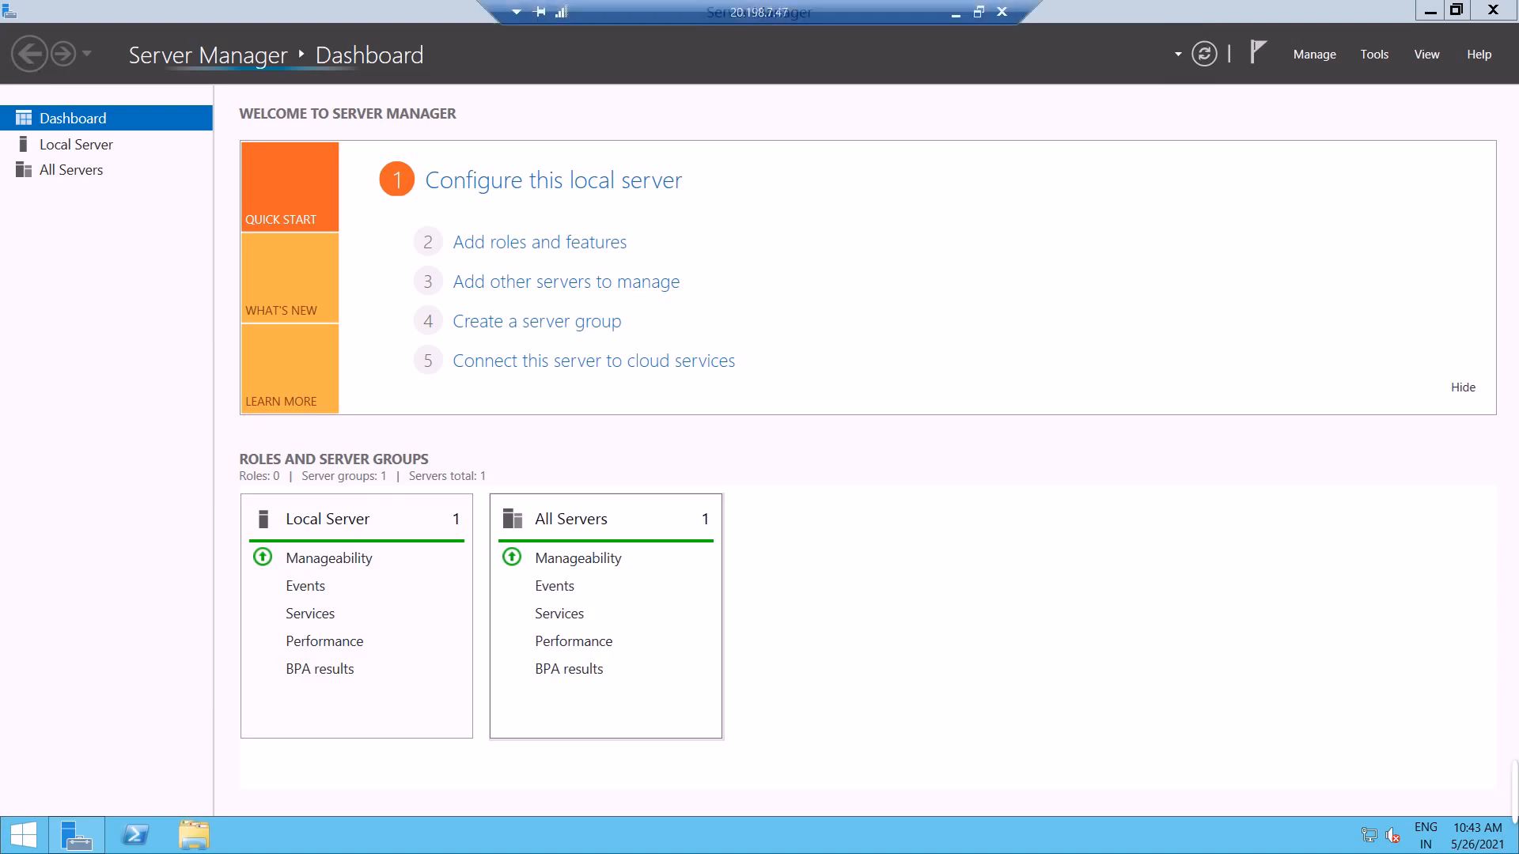
left_click(1430, 12)
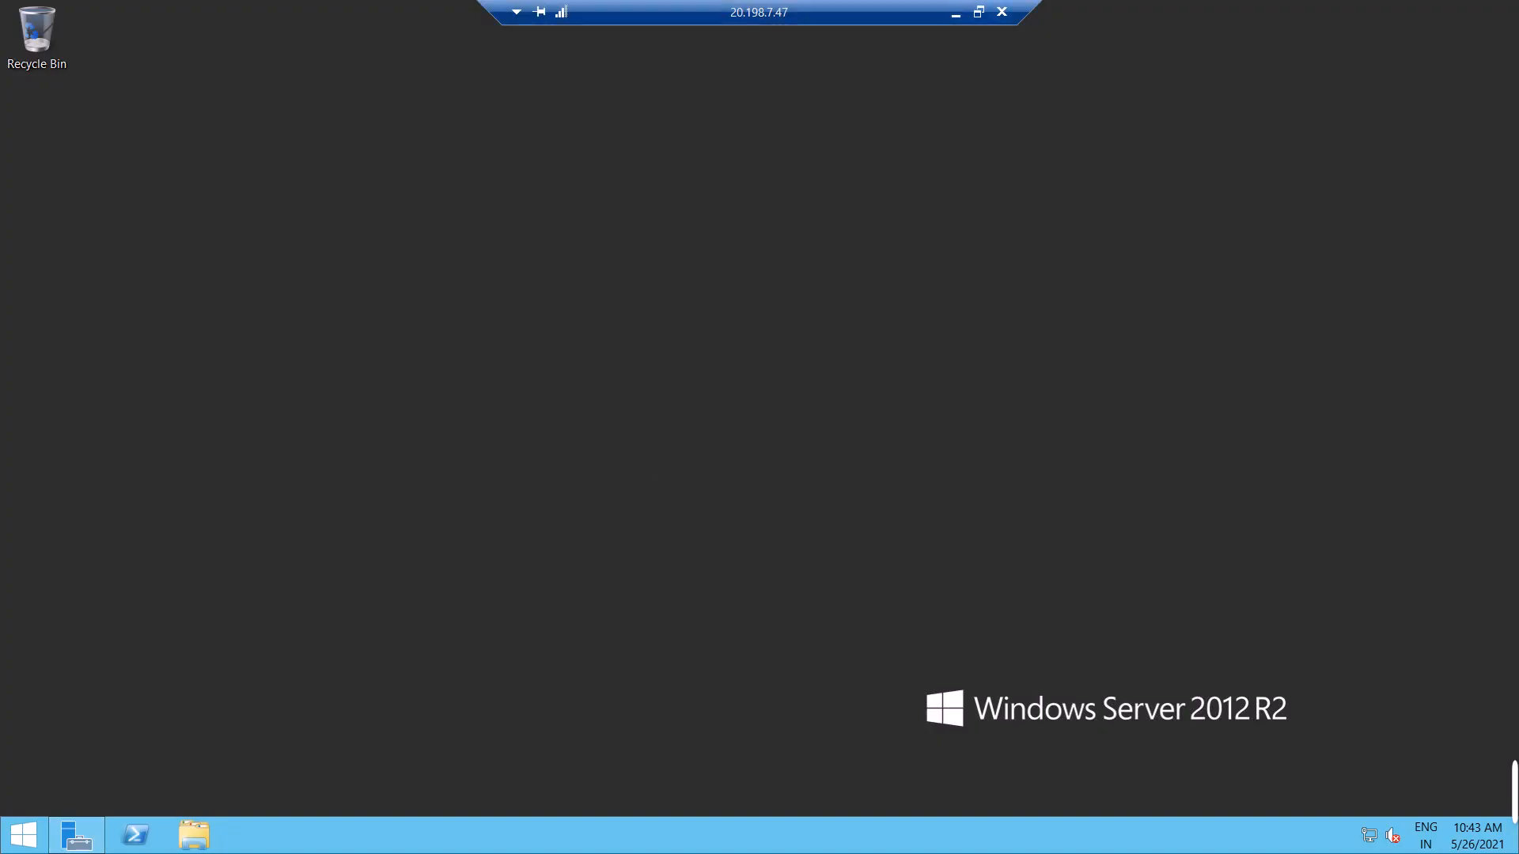
left_click(956, 13)
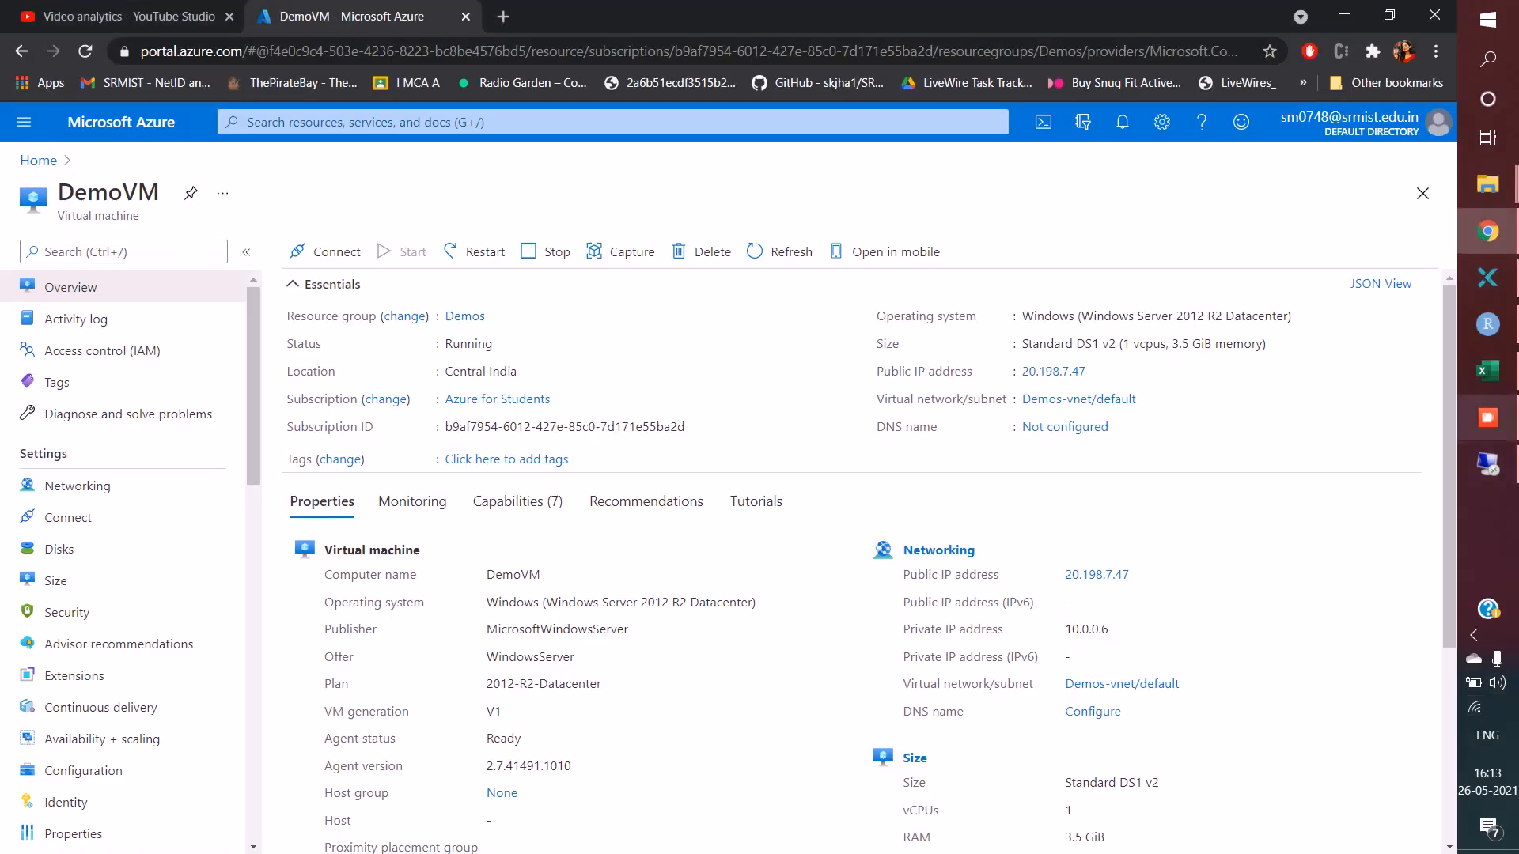